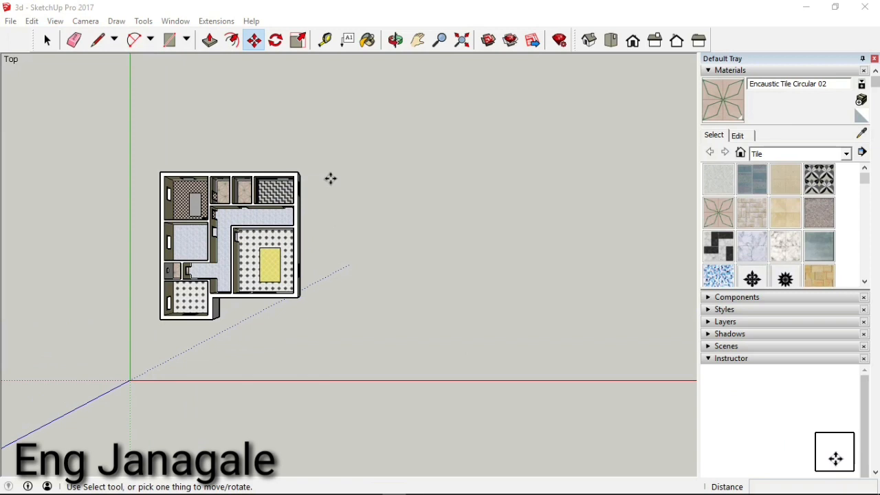
# Step: Measure the length of the house model's upper exterior wall from corner to corner
pyautogui.scroll(2, 331, 179)
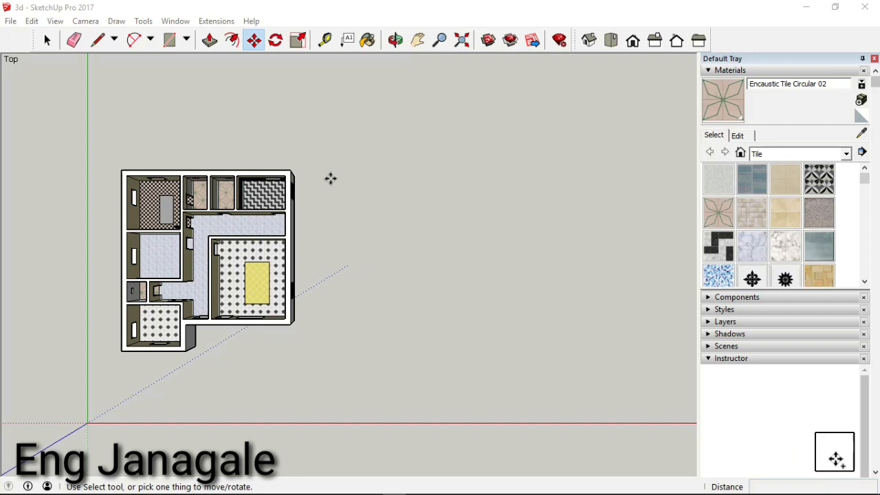
pyautogui.scroll(1, 330, 178)
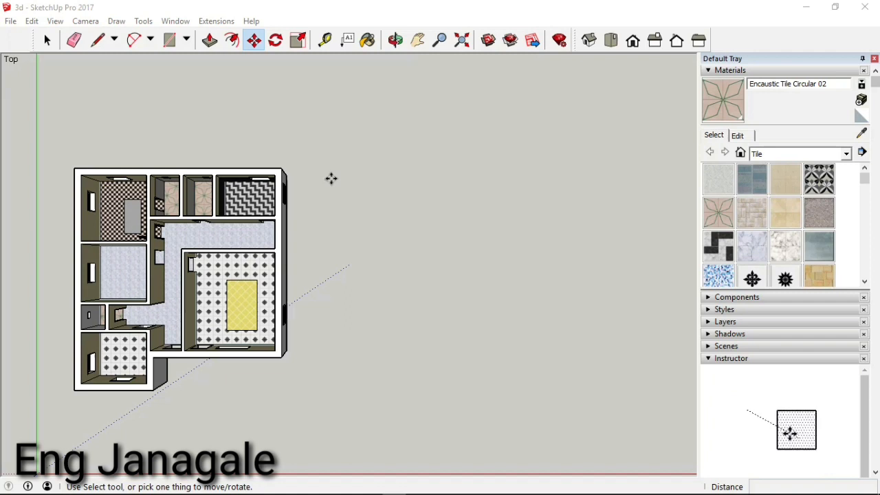
pyautogui.click(325, 39)
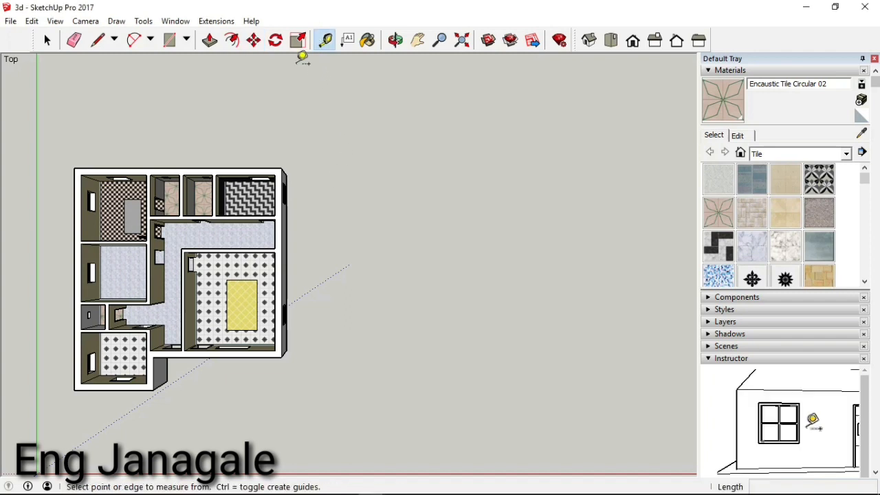
pyautogui.click(74, 167)
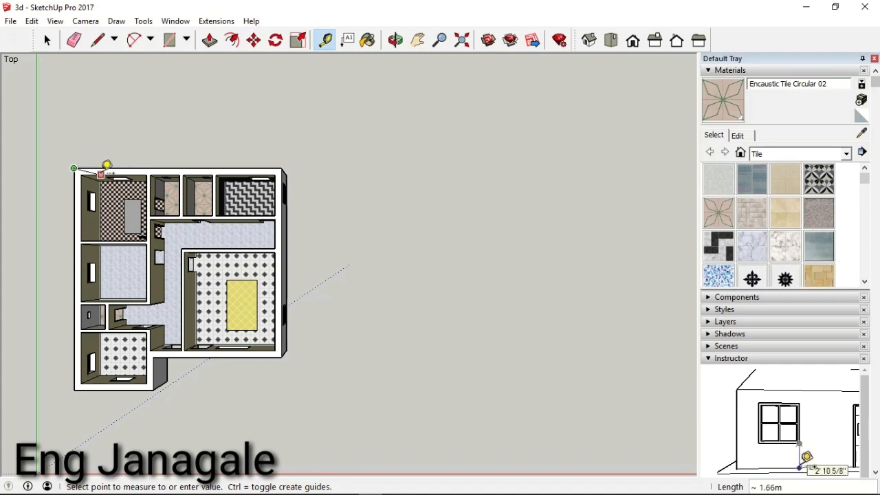
pyautogui.click(289, 164)
# Step: Draw a 12.6 m line along the red axis in the empty space beside the house model
pyautogui.click(97, 41)
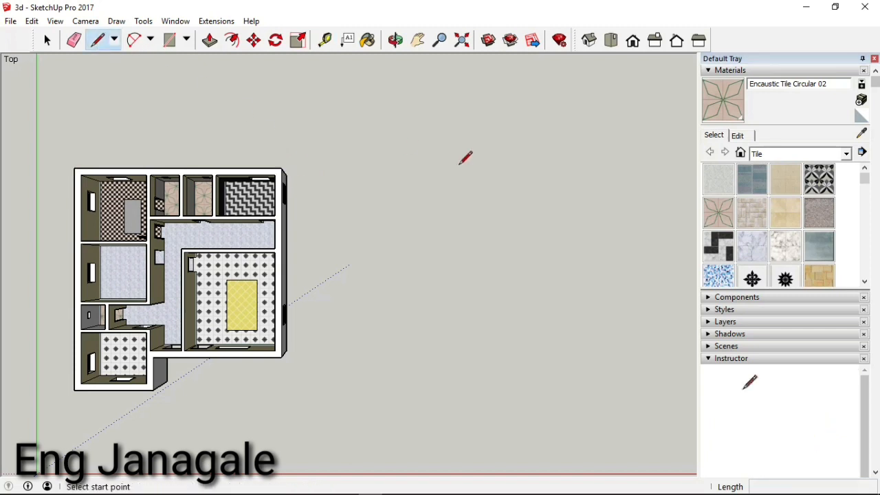
pyautogui.click(409, 174)
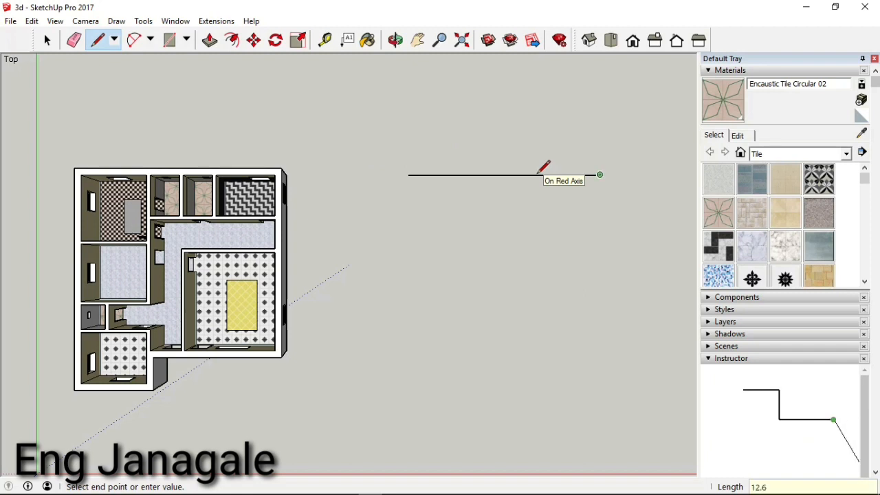
pyautogui.write('12.6')
pyautogui.press('Return')
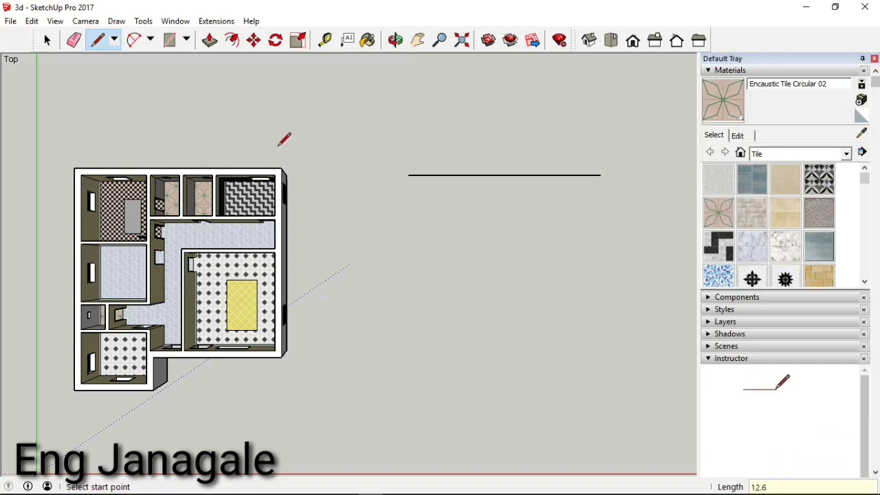
# Step: Measure the length of the house's right exterior wall along the green axis
pyautogui.click(324, 40)
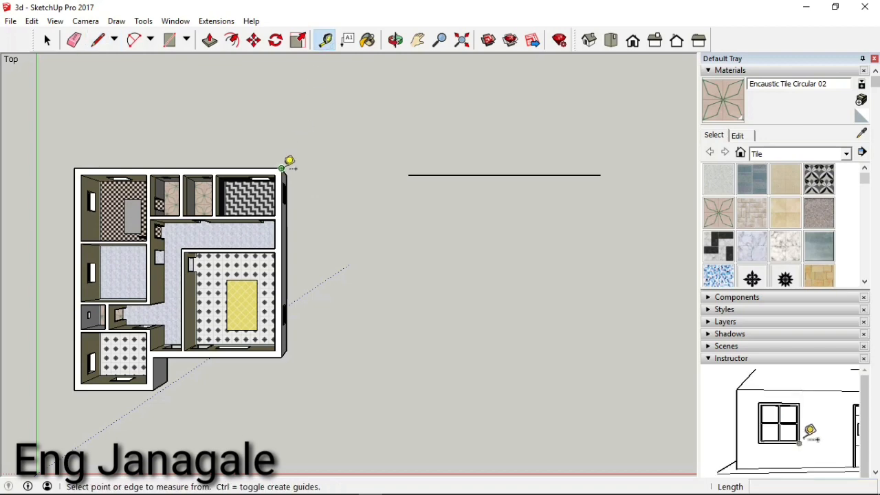
pyautogui.click(282, 168)
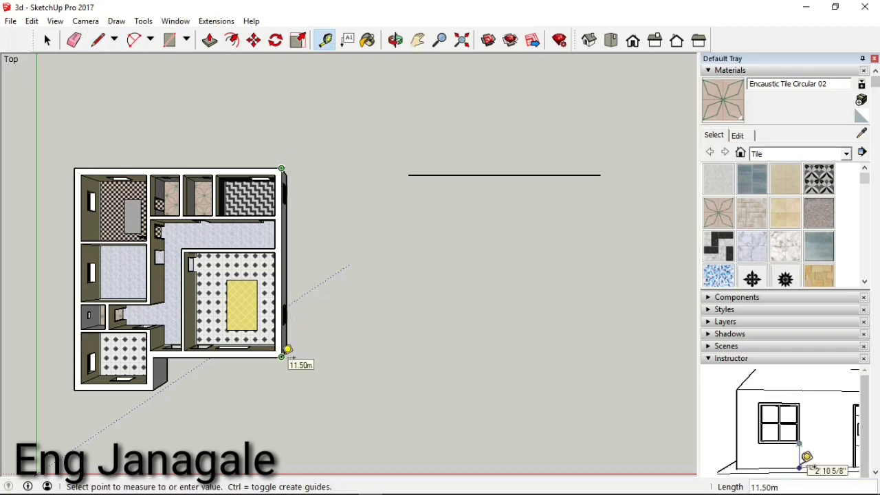
pyautogui.click(286, 352)
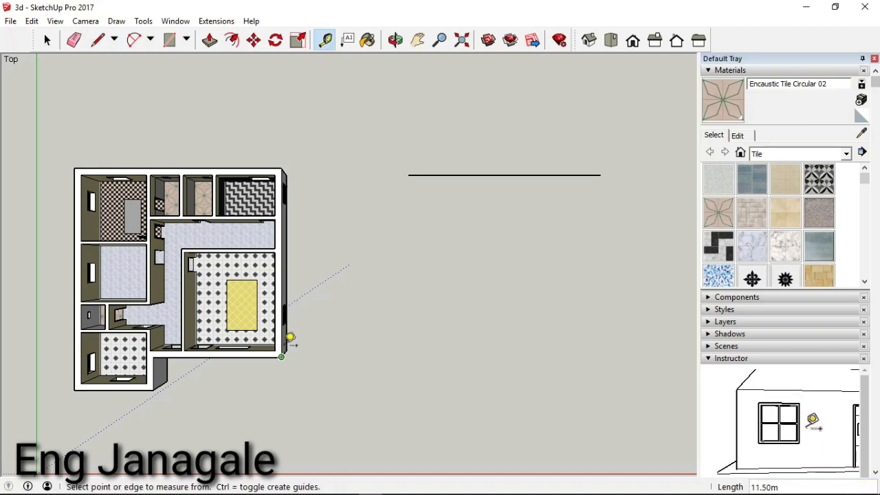
# Step: Draw an 11.5 m line down the green axis from the right end of the 12.6 m line
pyautogui.click(98, 41)
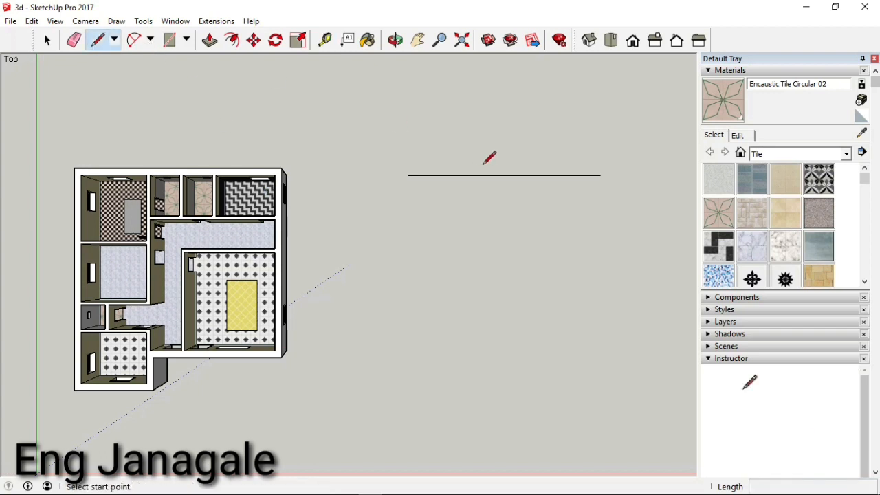
pyautogui.click(600, 175)
pyautogui.write('1')
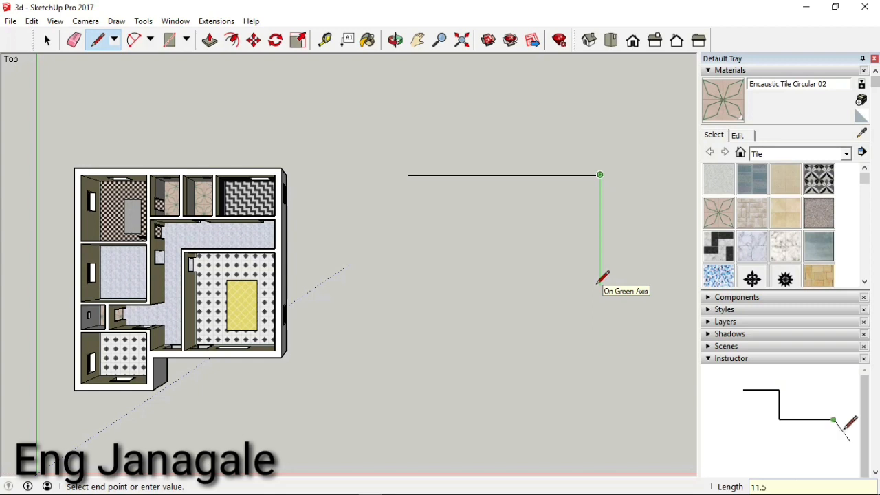
pyautogui.write('1.5')
pyautogui.press('Return')
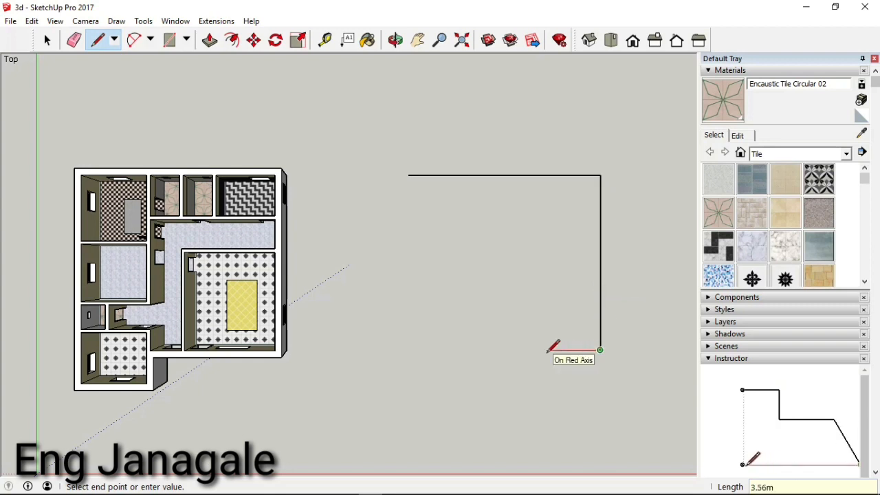
pyautogui.press('Escape')
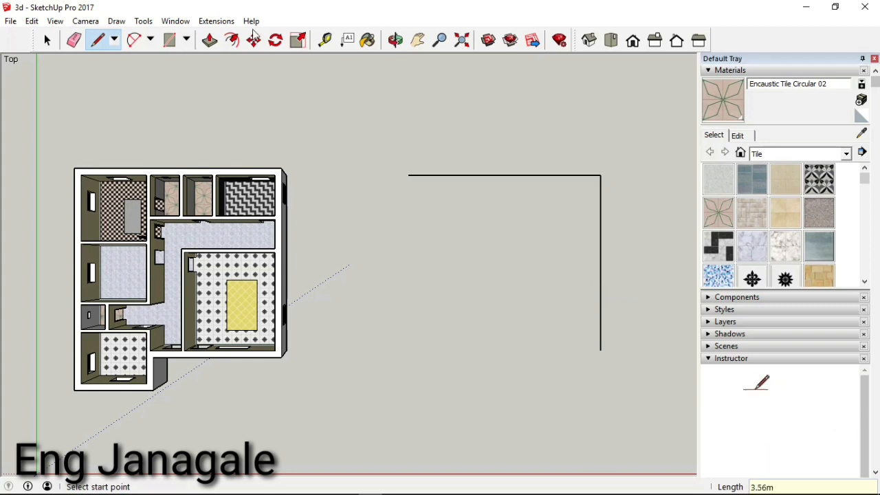
# Step: Measure the house's lower wall up to the step and draw the matching 7.8 m edge from the outline's lower right end
pyautogui.click(325, 40)
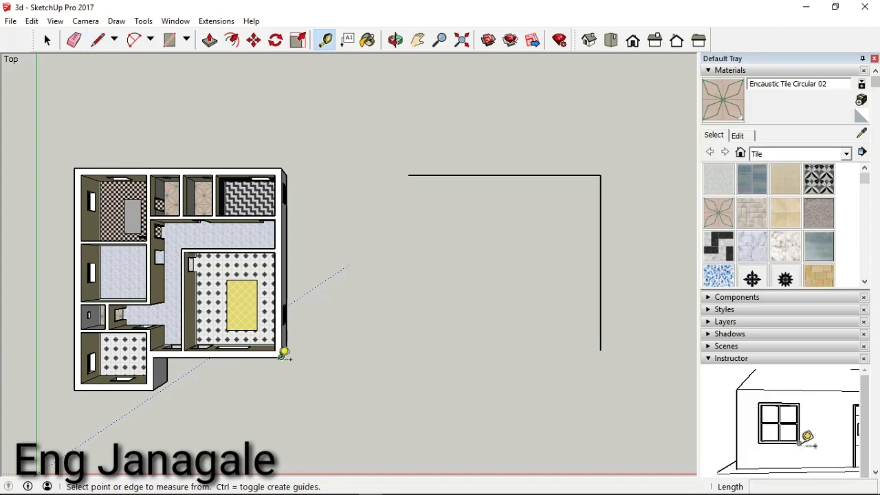
pyautogui.click(282, 355)
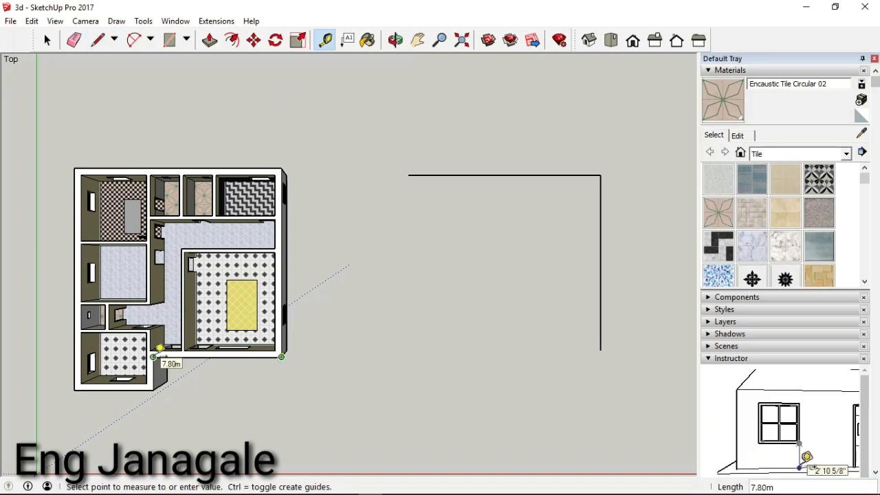
pyautogui.click(97, 40)
pyautogui.click(599, 349)
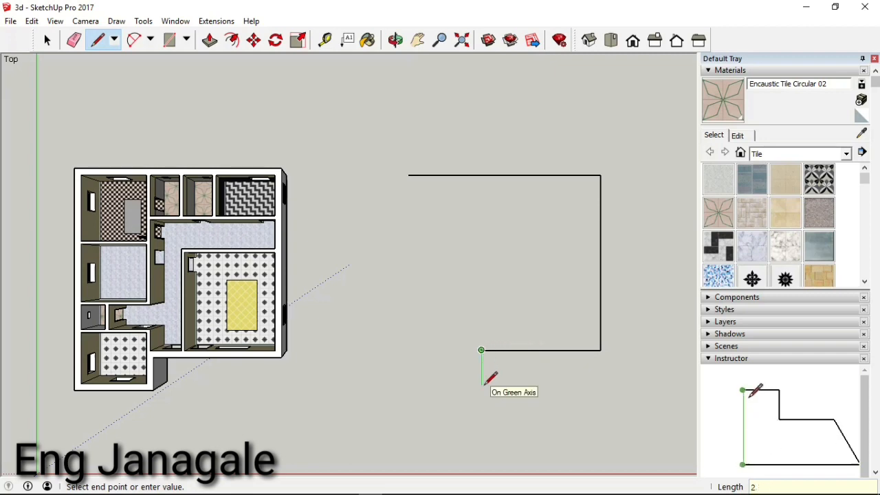
# Step: Add a 2 m edge down and a 4.8 m edge to the left, and close the outline at its starting point
pyautogui.press('Return')
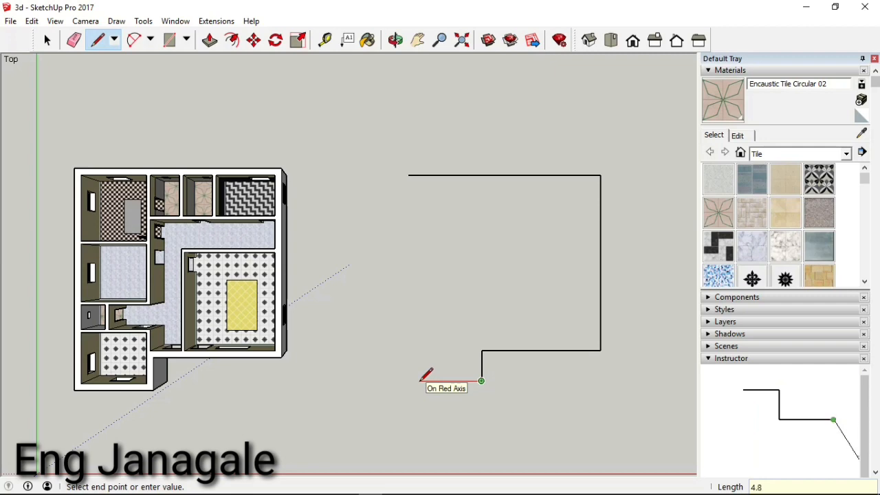
pyautogui.press('Return')
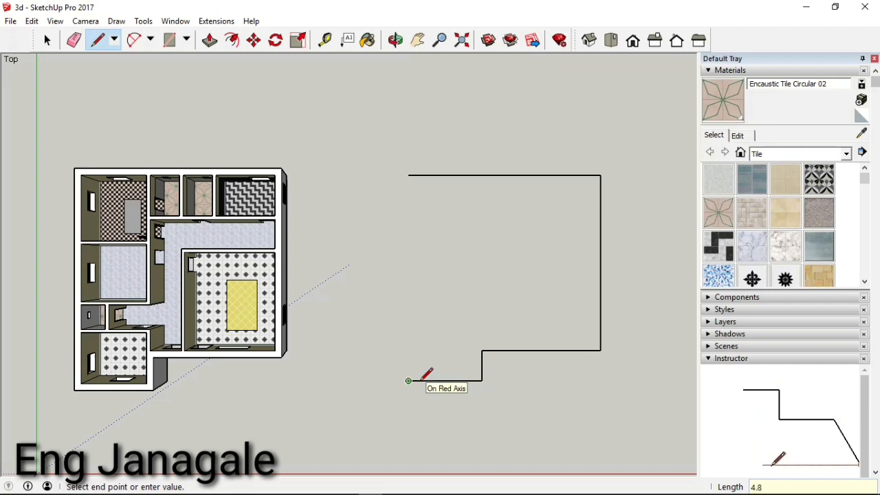
pyautogui.click(409, 175)
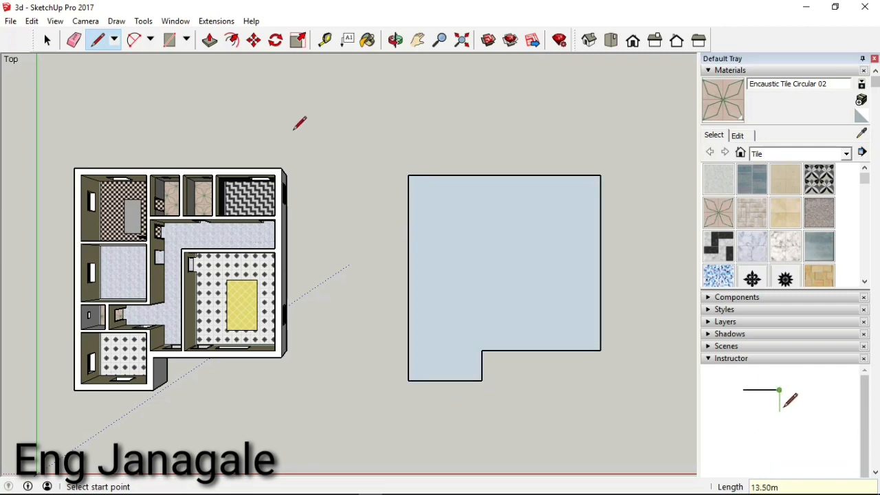
# Step: Try to offset the new house outline inward
pyautogui.click(232, 40)
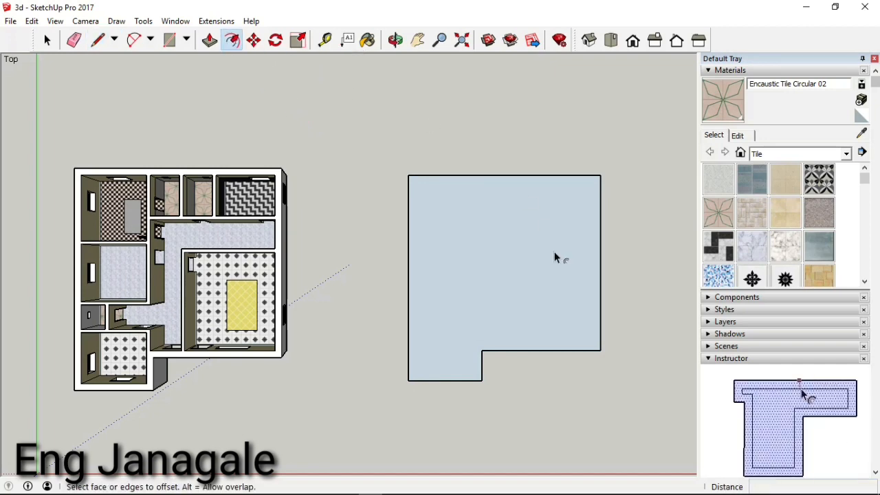
pyautogui.click(483, 257)
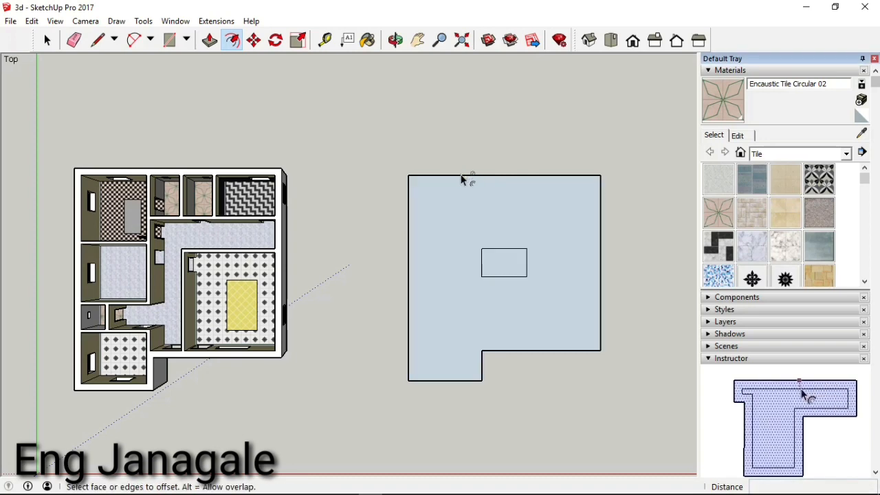
pyautogui.click(500, 271)
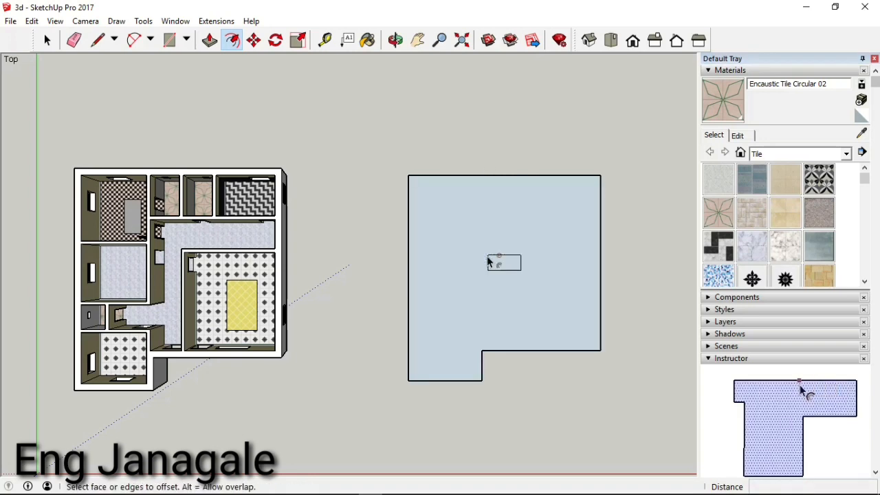
pyautogui.hotkey('ctrl', 'z')
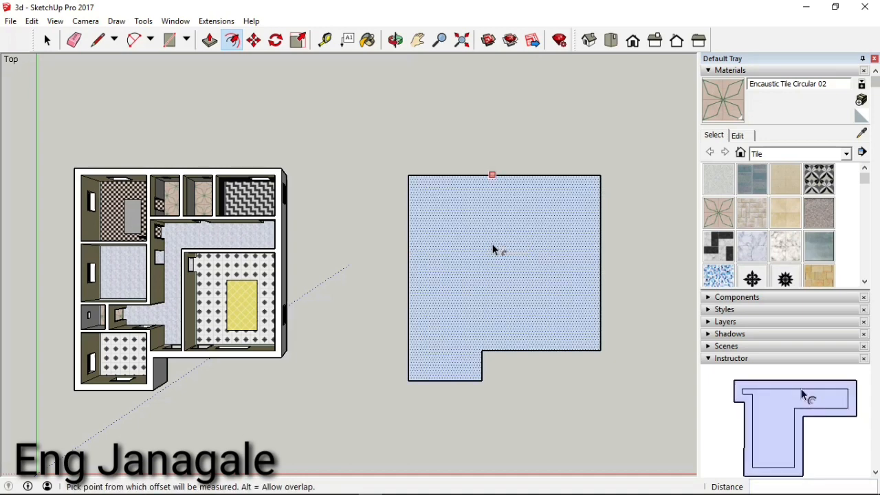
pyautogui.click(494, 238)
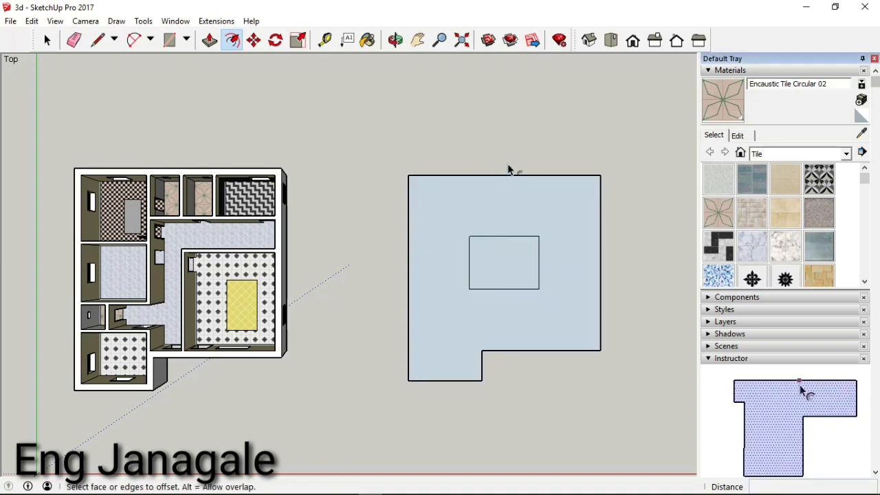
pyautogui.click(509, 270)
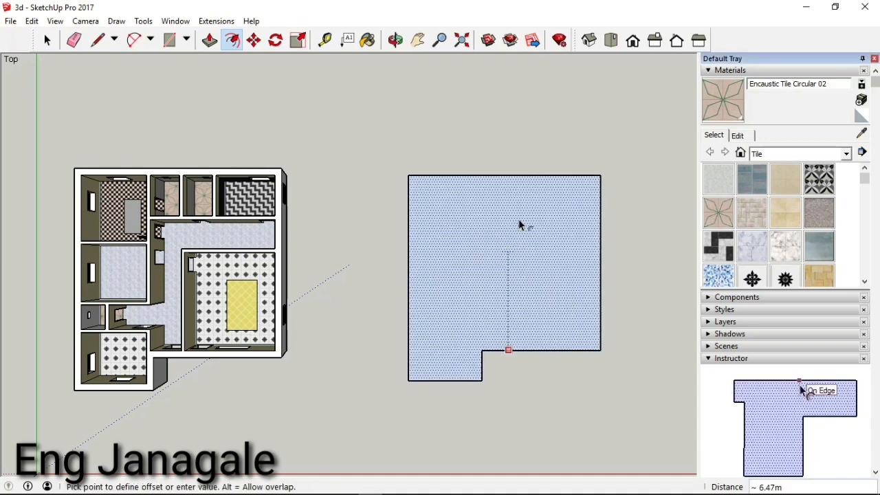
pyautogui.click(513, 143)
pyautogui.click(487, 263)
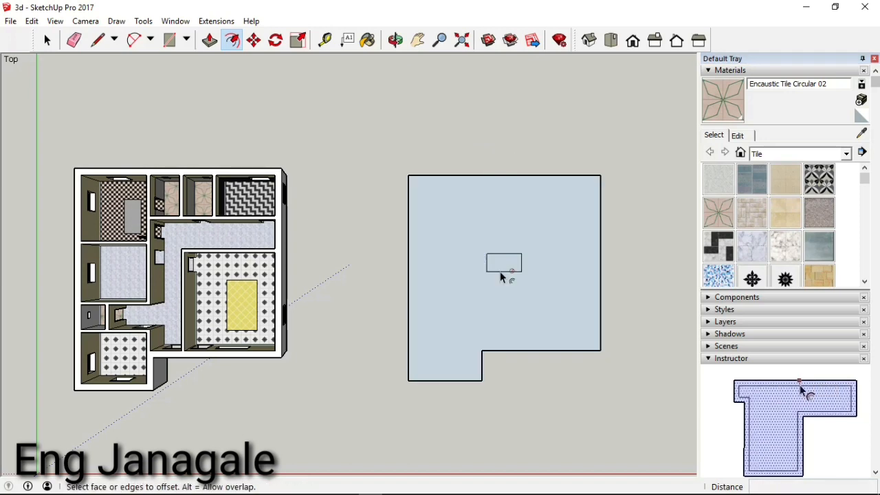
pyautogui.doubleClick(506, 249)
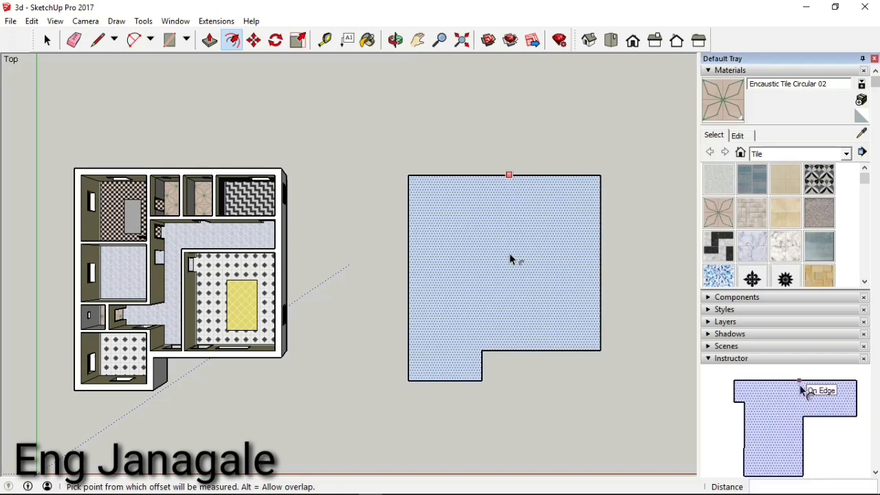
# Step: Offset the house outline outward by 0.6 m
pyautogui.click(511, 256)
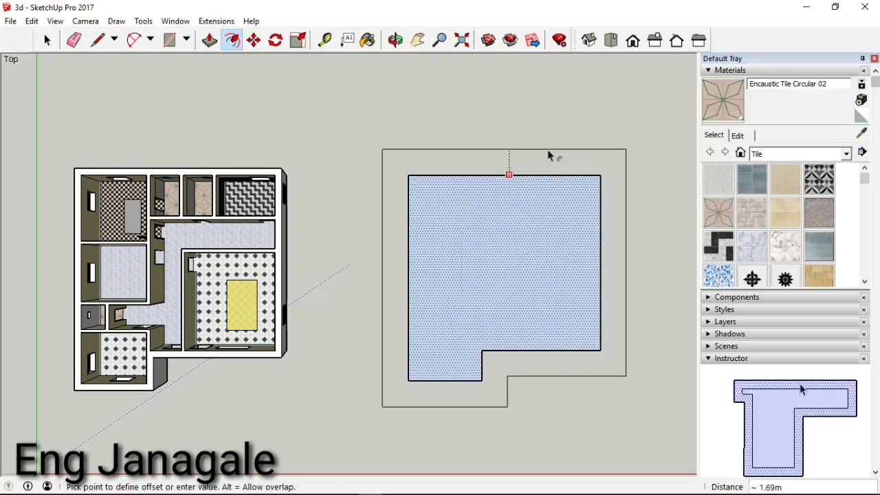
pyautogui.write('.')
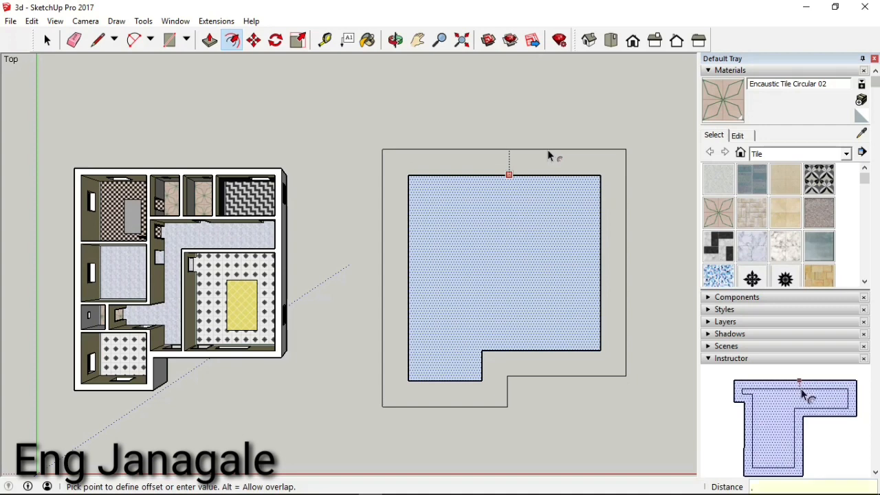
pyautogui.write('6')
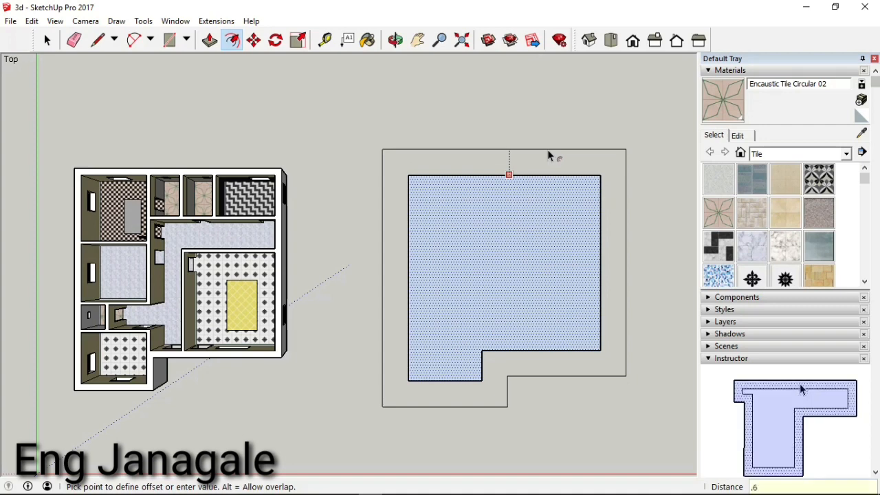
pyautogui.press('Return')
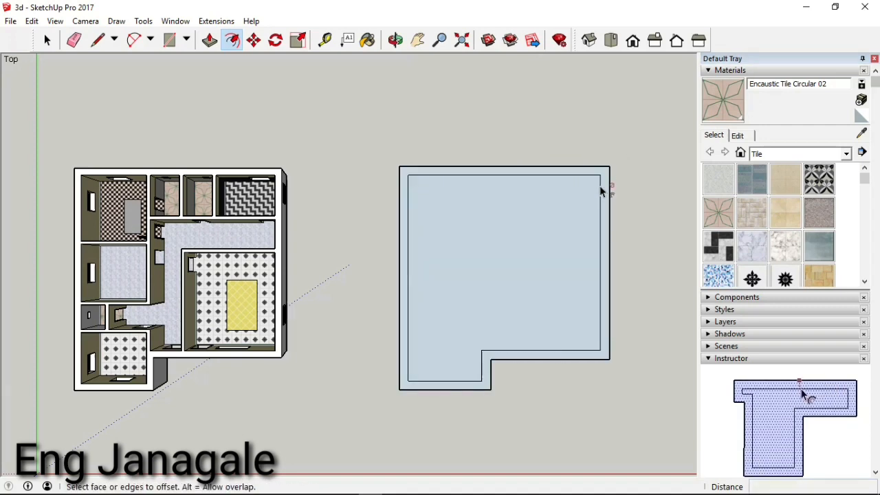
# Step: Erase all edges of the inner outline so only the enlarged outer outline of the roof base is left
pyautogui.scroll(1, 601, 191)
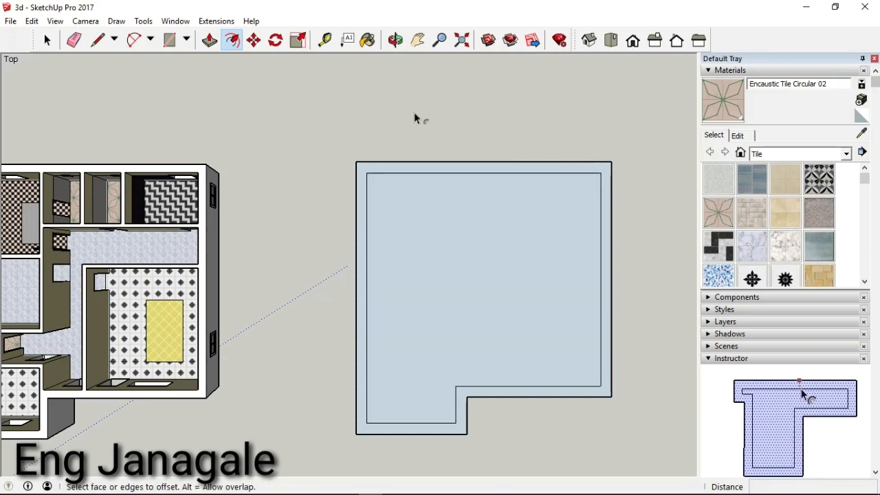
pyautogui.click(74, 40)
pyautogui.click(399, 173)
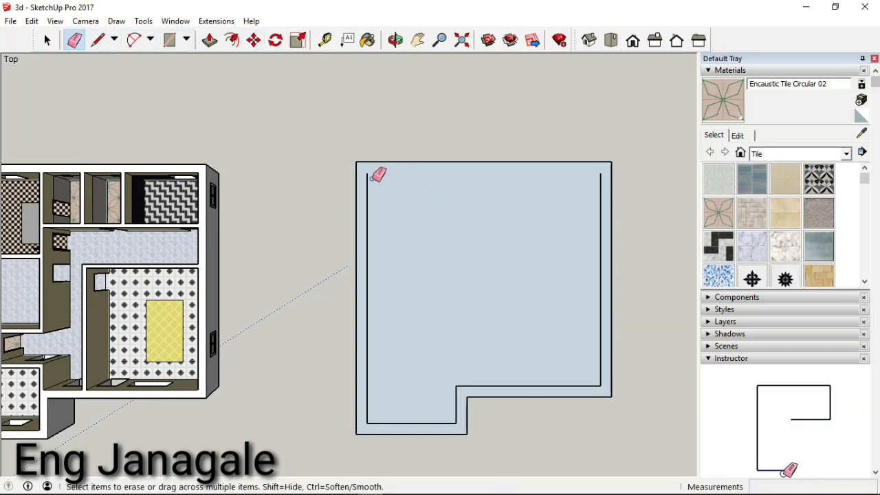
pyautogui.click(375, 322)
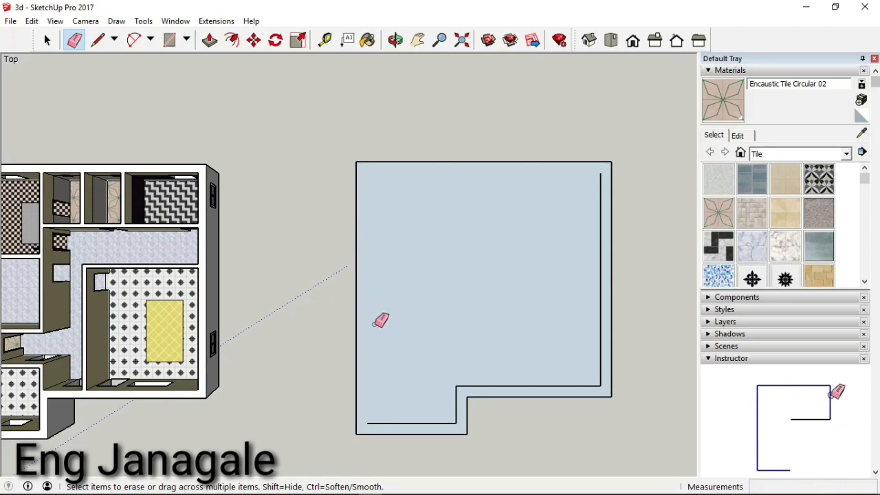
pyautogui.moveTo(454, 404); pyautogui.dragTo(464, 385)
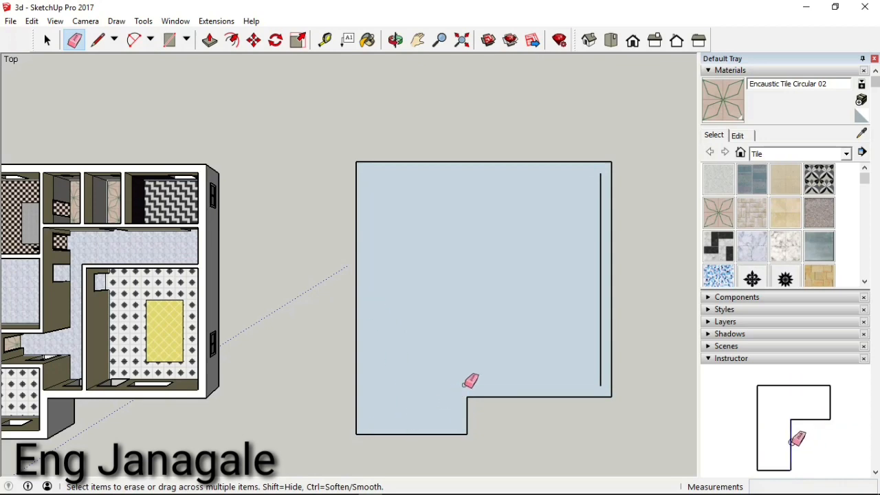
pyautogui.click(601, 326)
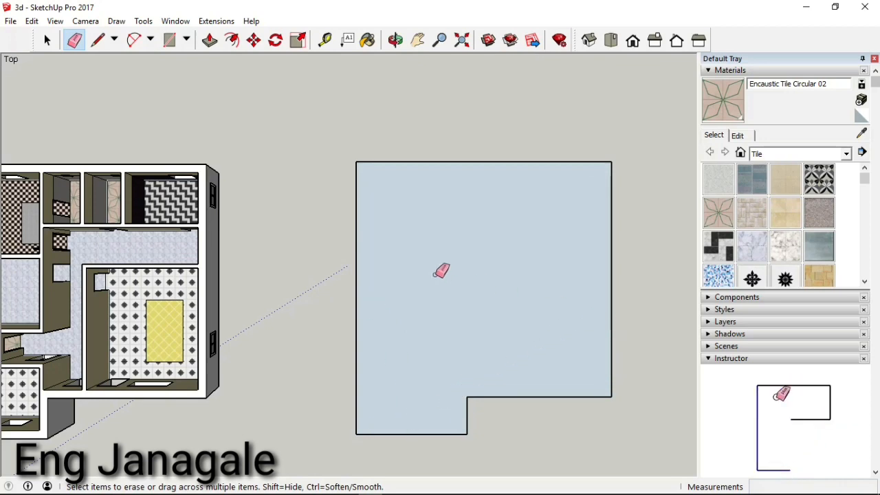
# Step: Switch to the isometric view and extrude the enlarged outline face upward by 0.2 m with Push/Pull
pyautogui.click(590, 42)
pyautogui.click(210, 40)
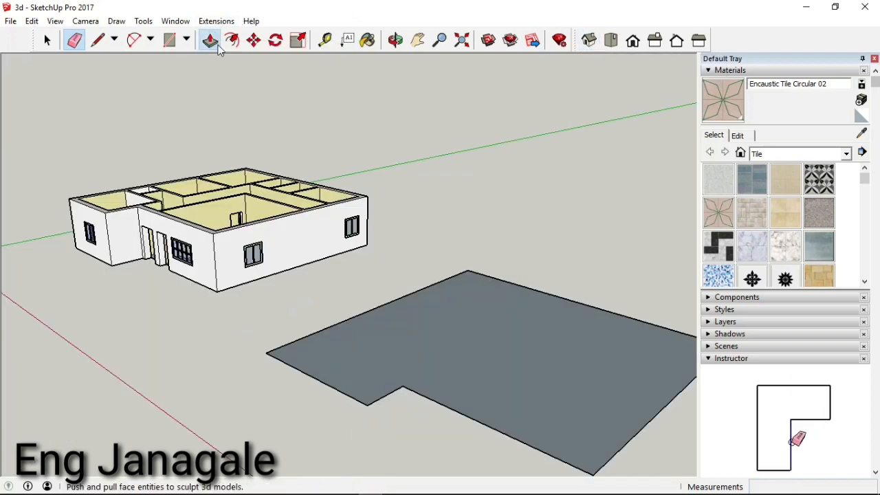
pyautogui.click(466, 360)
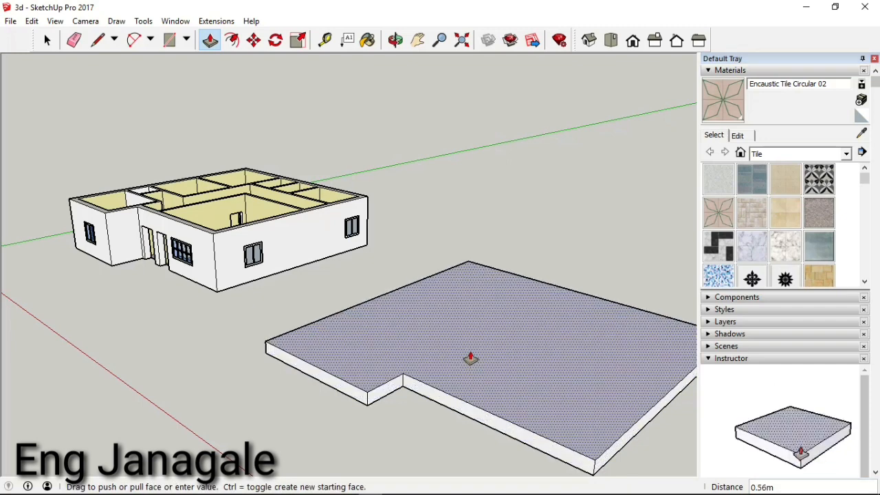
pyautogui.write('0.2')
pyautogui.press('Return')
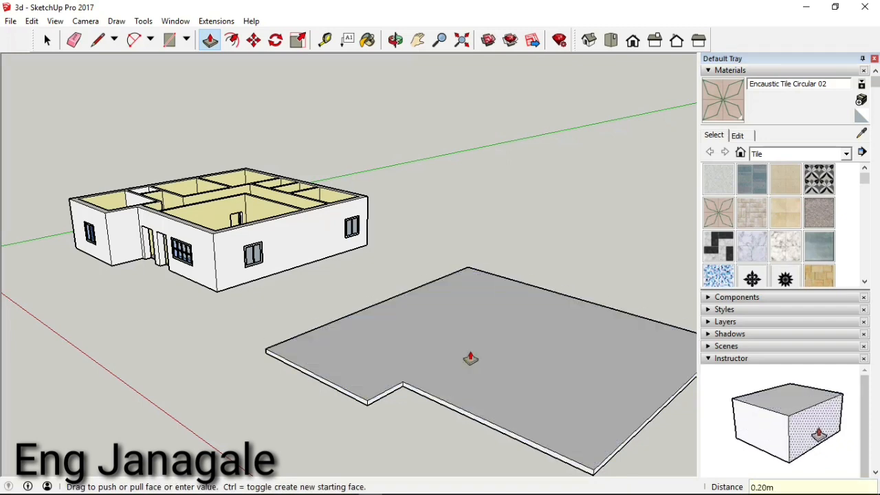
pyautogui.scroll(-2, 409, 349)
pyautogui.scroll(1, 530, 364)
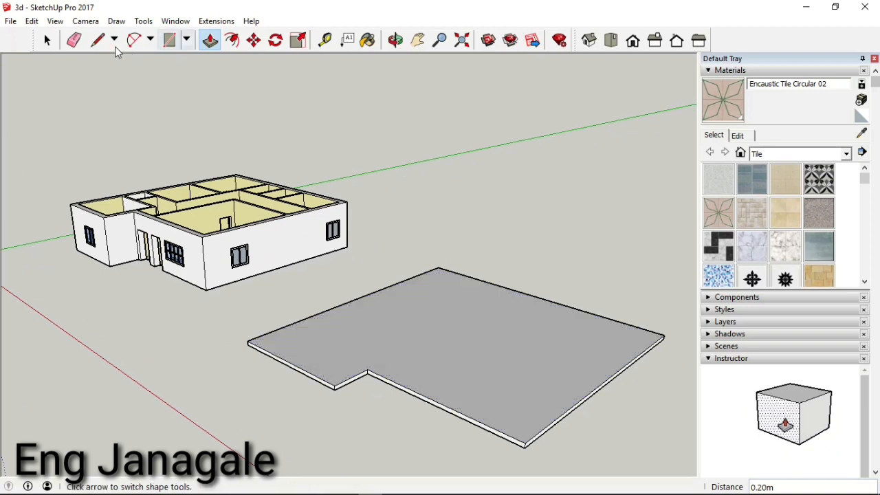
pyautogui.click(48, 40)
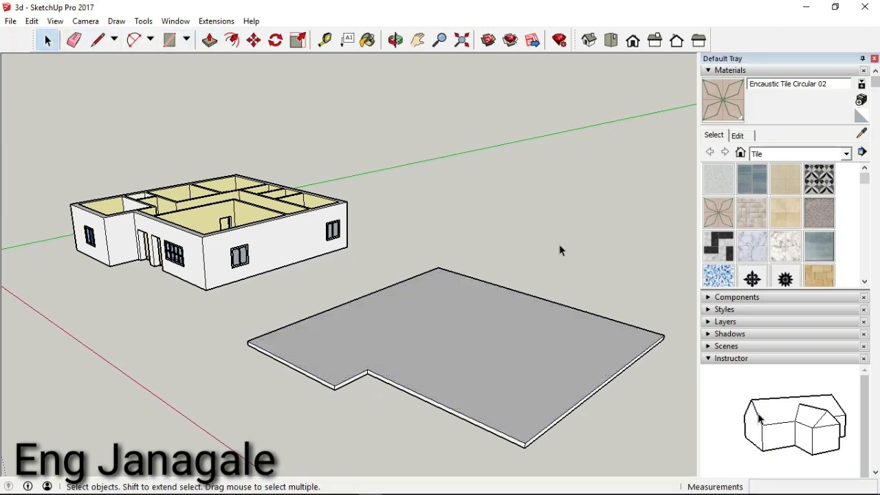
pyautogui.moveTo(528, 459); pyautogui.dragTo(257, 421)
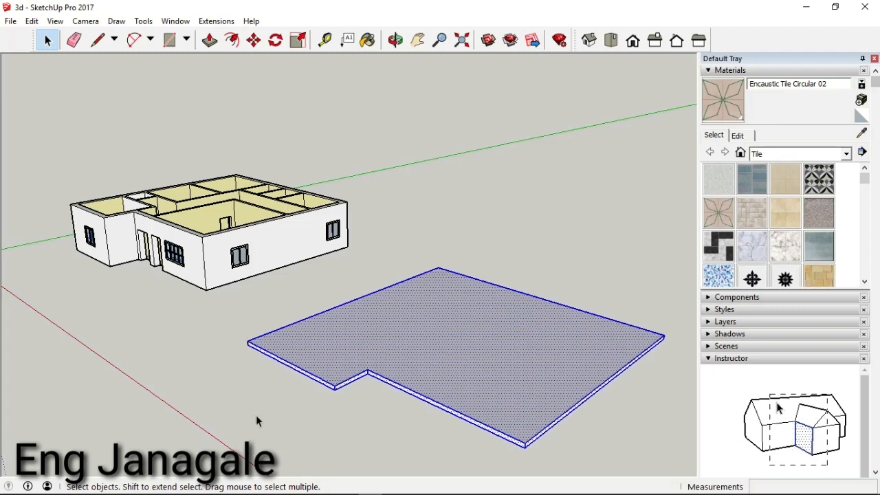
pyautogui.rightClick(465, 354)
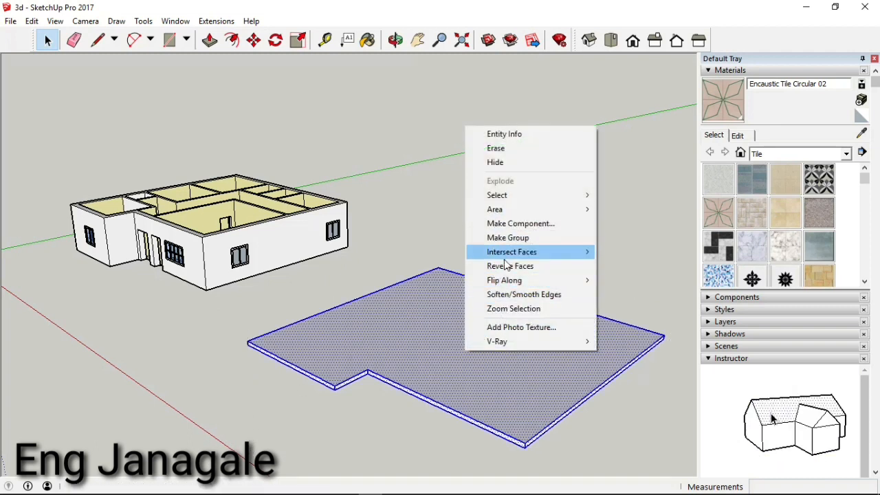
pyautogui.moveTo(504, 282)
pyautogui.click(416, 287)
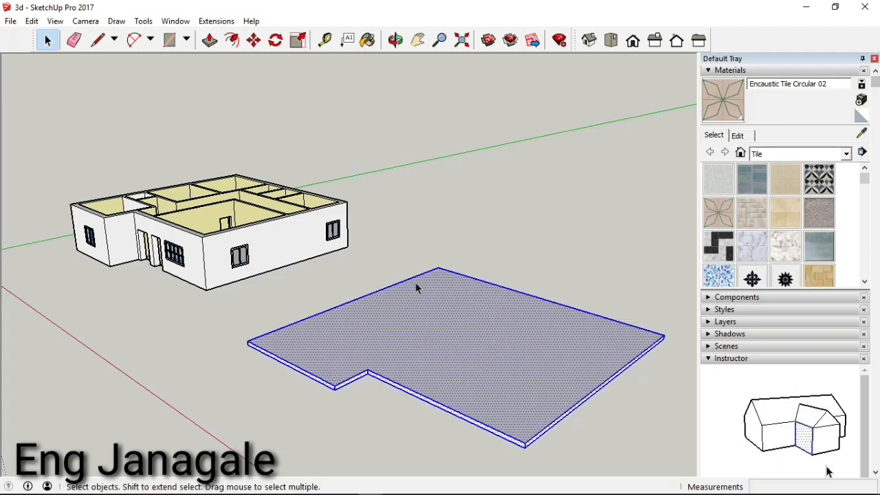
pyautogui.click(448, 232)
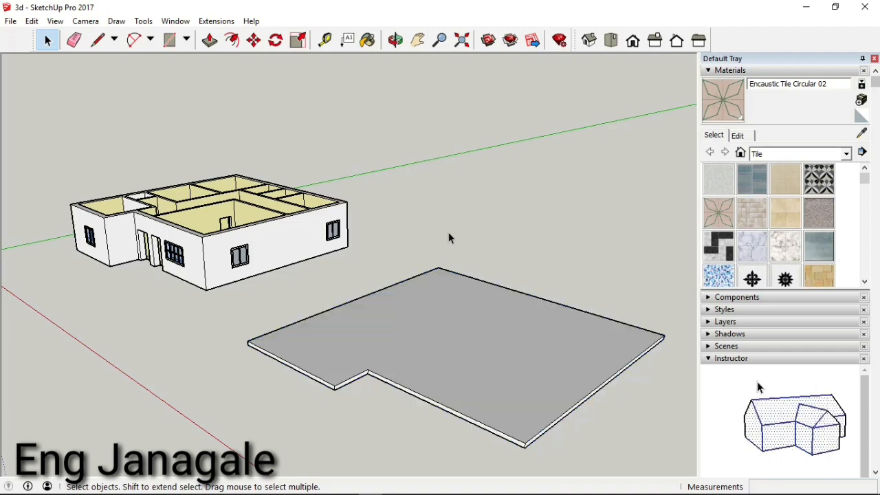
# Step: Select the whole roof slab with all its connected faces and edges and make it a group
pyautogui.click(478, 354)
pyautogui.doubleClick(479, 355)
pyautogui.rightClick(478, 353)
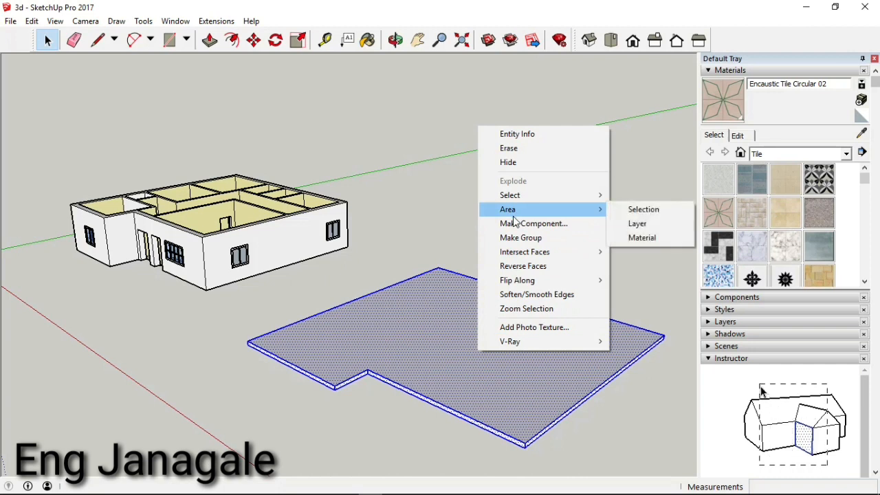
pyautogui.click(519, 239)
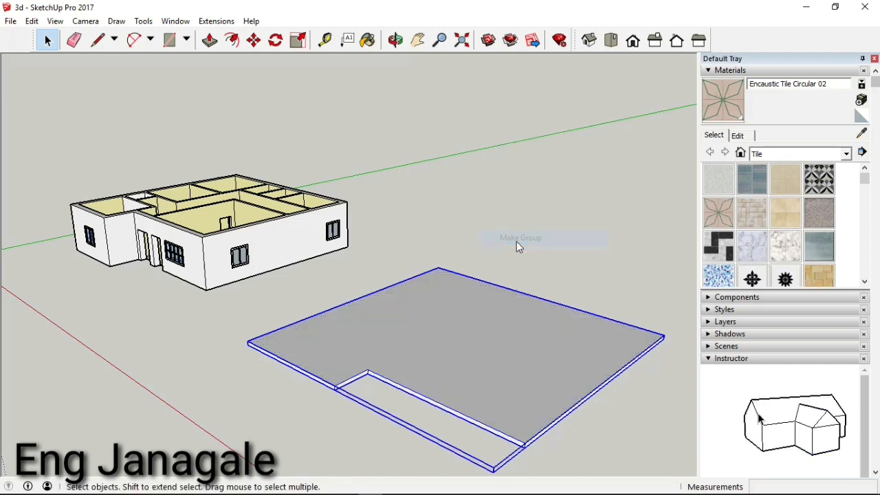
# Step: Move the slab group by its lower front corner beside the notch onto the top of the house's matching wall corner
pyautogui.click(254, 40)
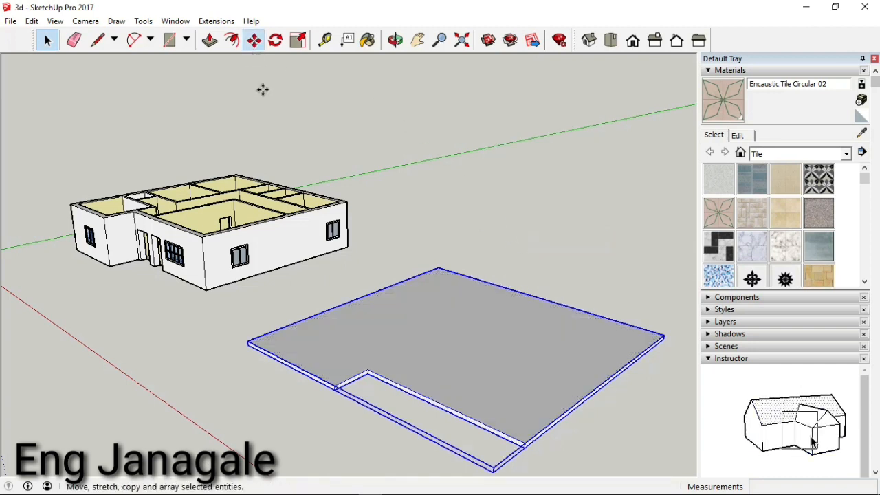
pyautogui.scroll(1, 525, 449)
pyautogui.scroll(3, 524, 449)
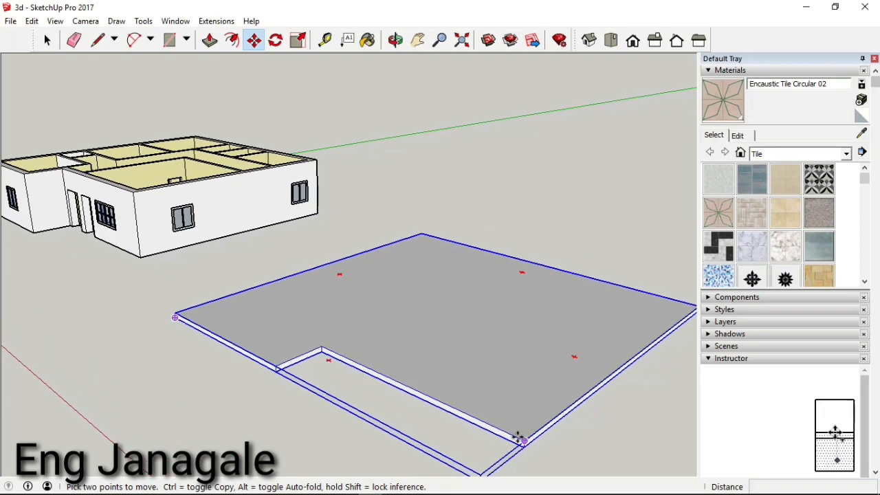
pyautogui.scroll(3, 522, 443)
pyautogui.click(529, 457)
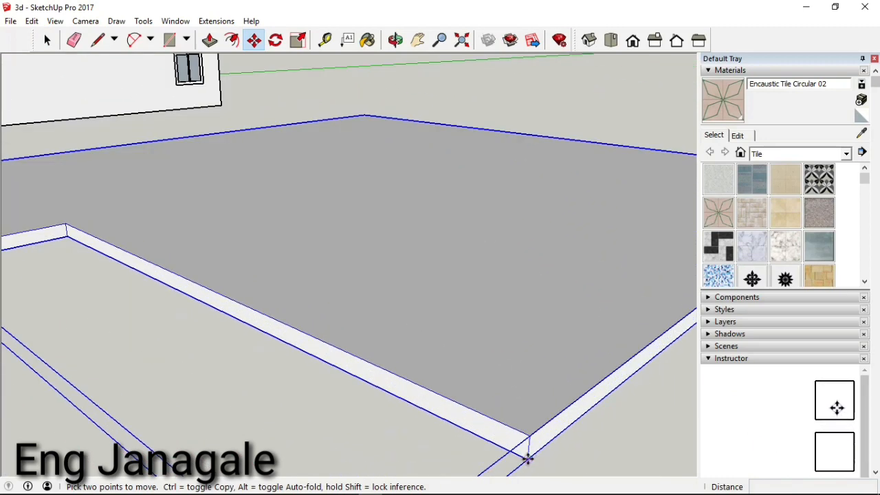
pyautogui.scroll(-8, 528, 458)
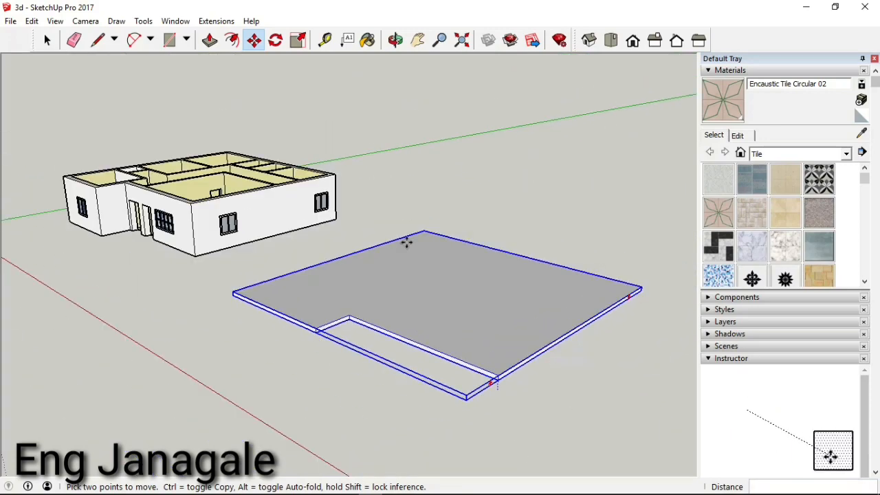
pyautogui.scroll(6, 322, 246)
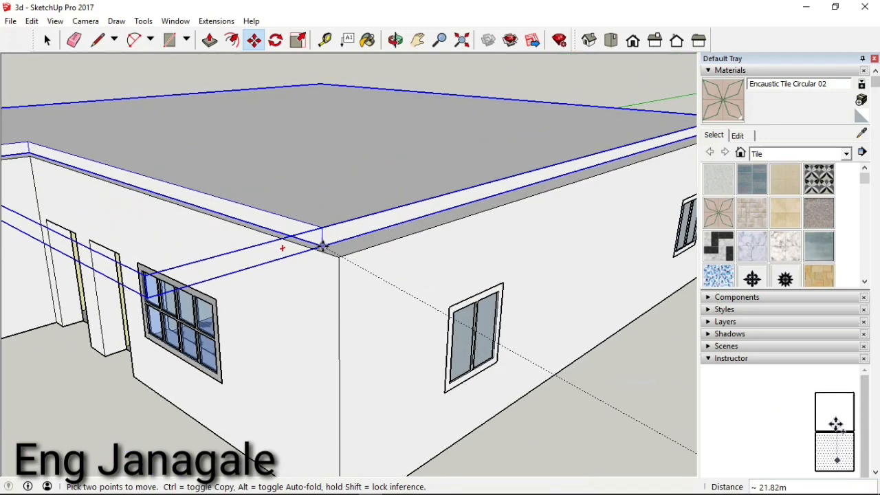
pyautogui.click(339, 255)
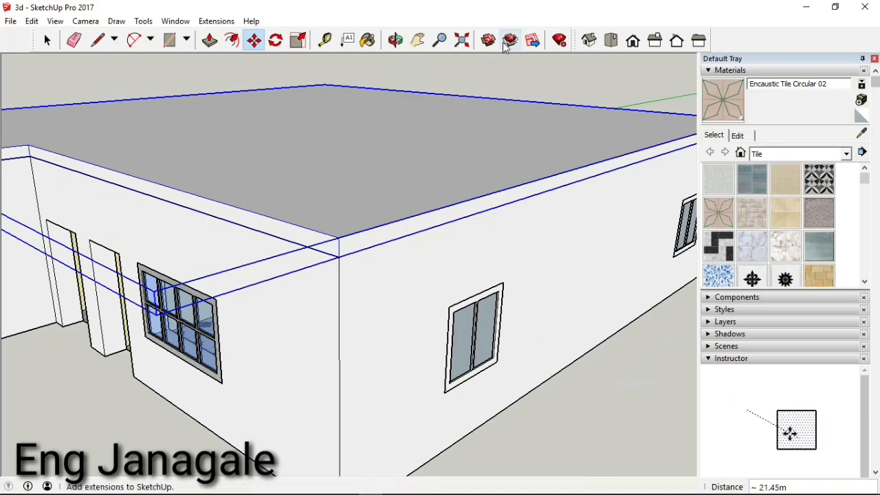
# Step: From the front side of the house, move the roof slab 0.6 m outward along the red axis from the wall corner
pyautogui.click(395, 40)
pyautogui.scroll(-10, 478, 252)
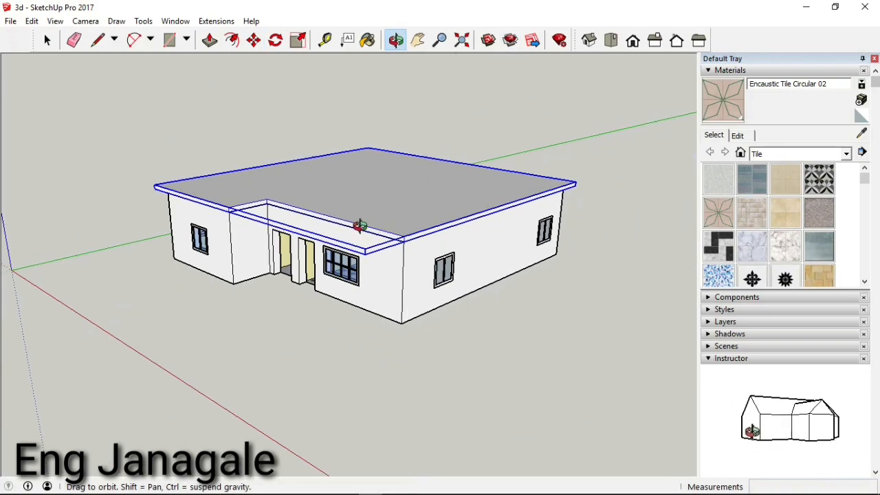
pyautogui.moveTo(359, 225); pyautogui.dragTo(579, 235)
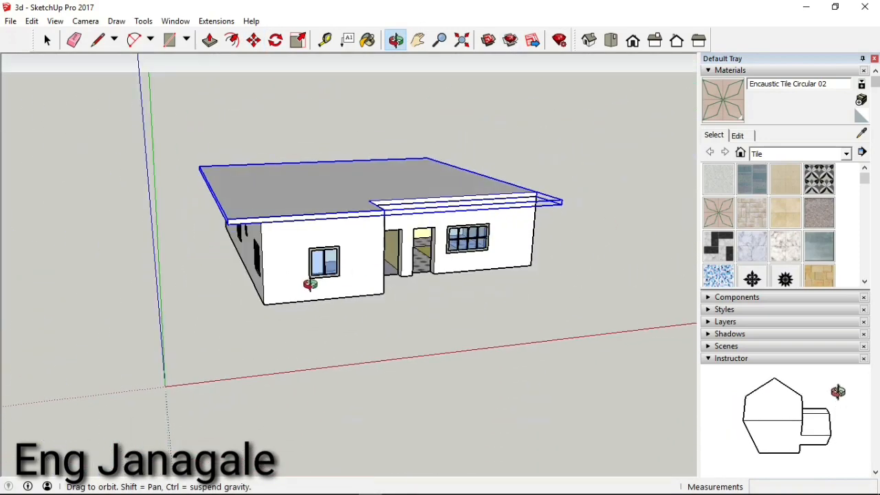
pyautogui.moveTo(310, 284); pyautogui.dragTo(24, 254)
pyautogui.moveTo(142, 273); pyautogui.dragTo(268, 356)
pyautogui.scroll(5, 454, 348)
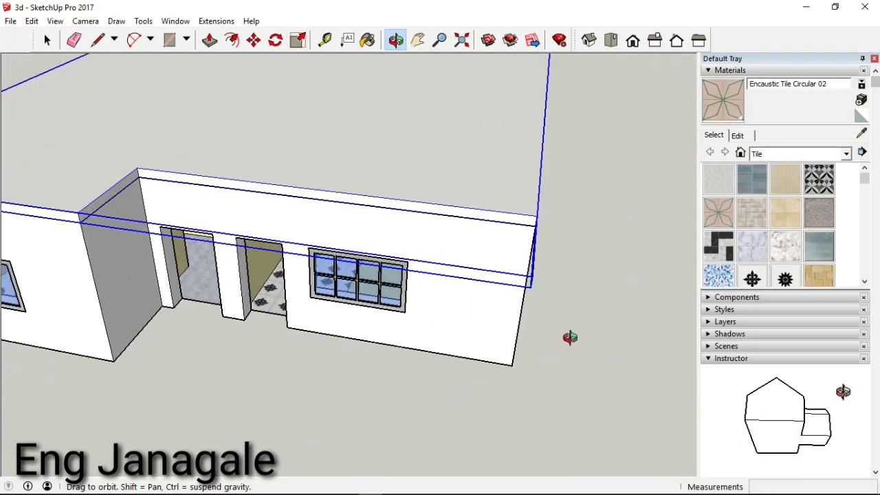
pyautogui.moveTo(519, 306); pyautogui.dragTo(565, 196)
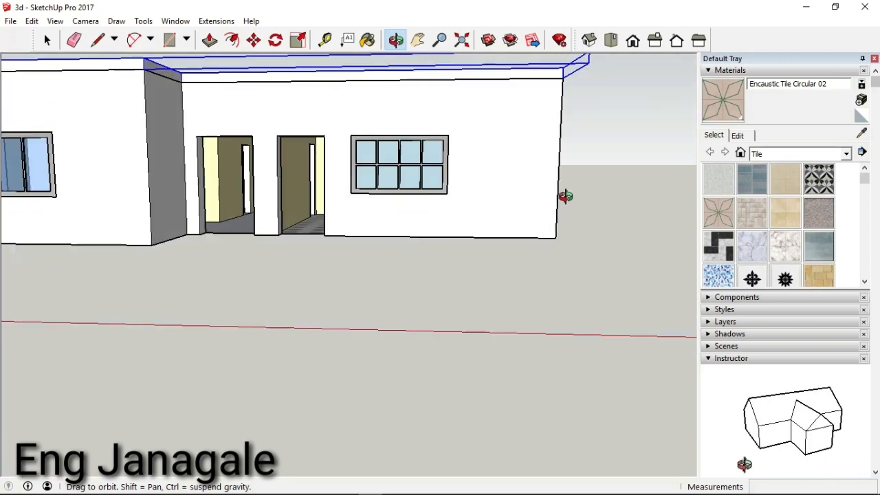
pyautogui.click(253, 40)
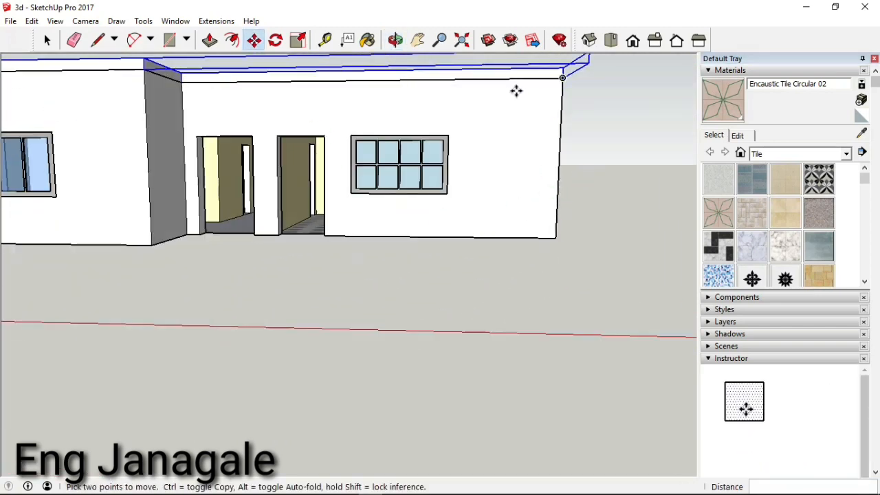
pyautogui.click(564, 78)
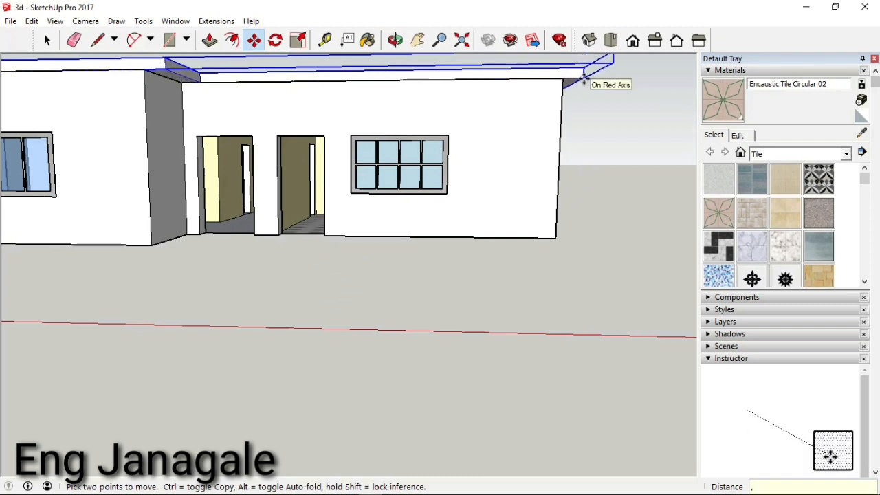
pyautogui.write('.6')
pyautogui.press('Return')
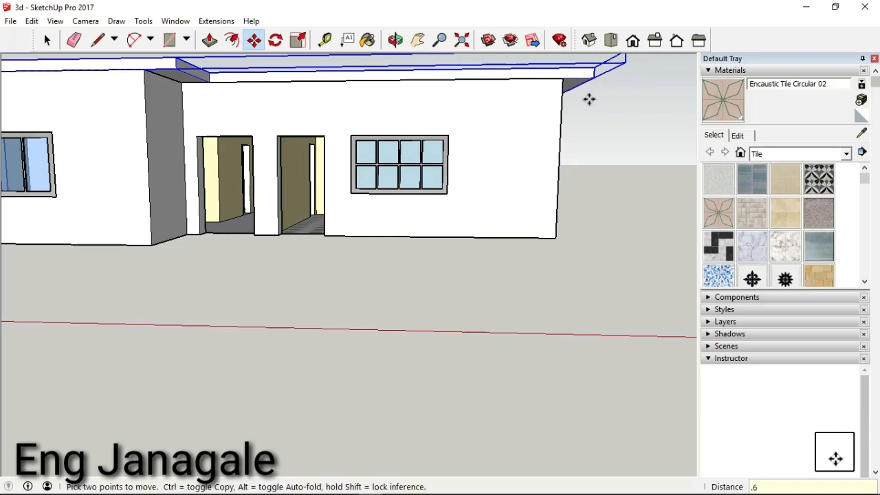
# Step: From the side of the house, move the roof slab 0.6 m along the green axis toward the front
pyautogui.scroll(-3, 438, 216)
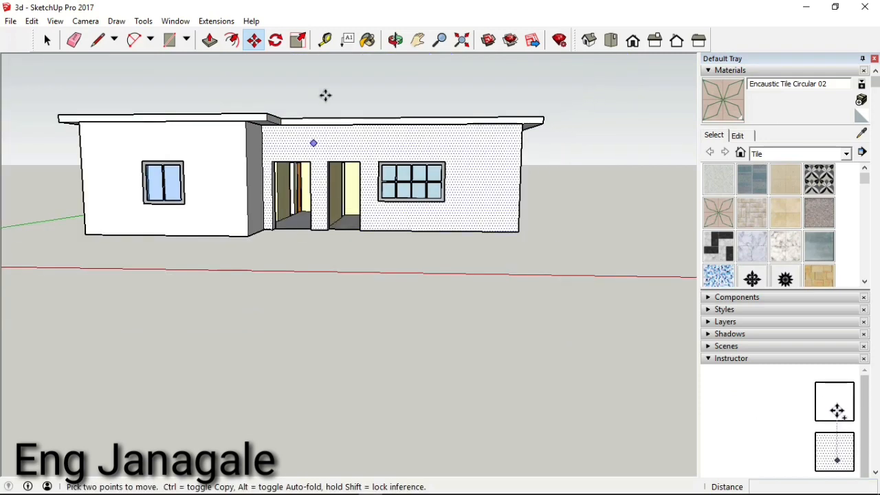
pyautogui.scroll(1, 306, 109)
pyautogui.scroll(1, 306, 109)
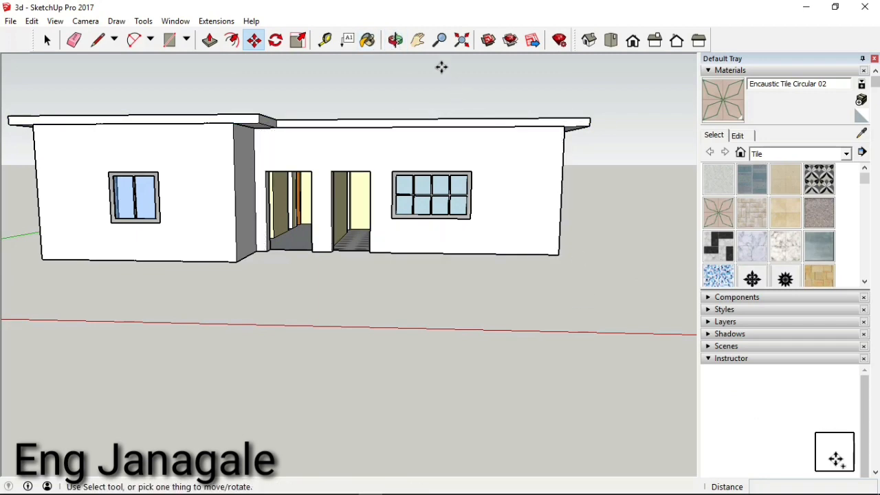
pyautogui.click(396, 39)
pyautogui.moveTo(613, 216); pyautogui.dragTo(223, 214)
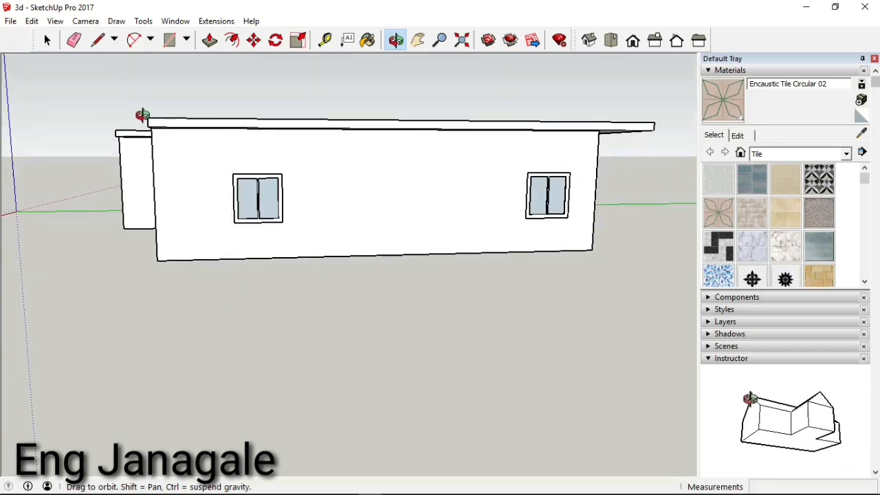
pyautogui.click(47, 39)
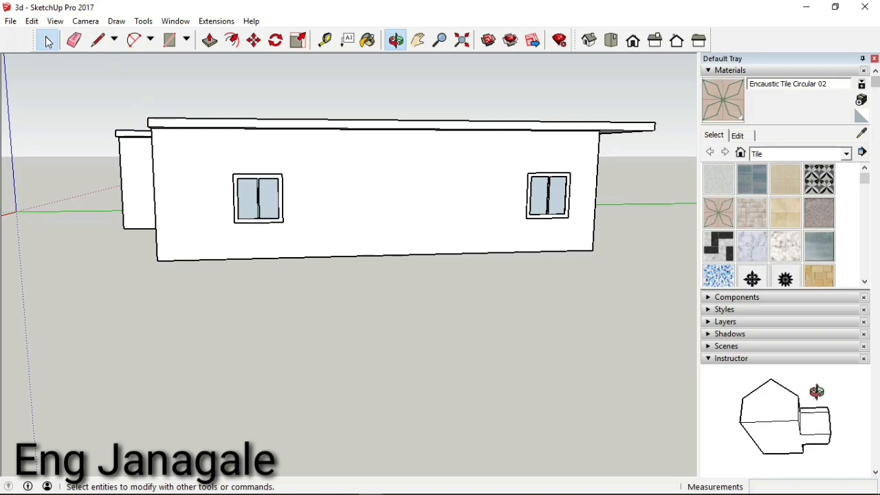
pyautogui.click(253, 40)
pyautogui.click(140, 114)
pyautogui.scroll(2, 140, 113)
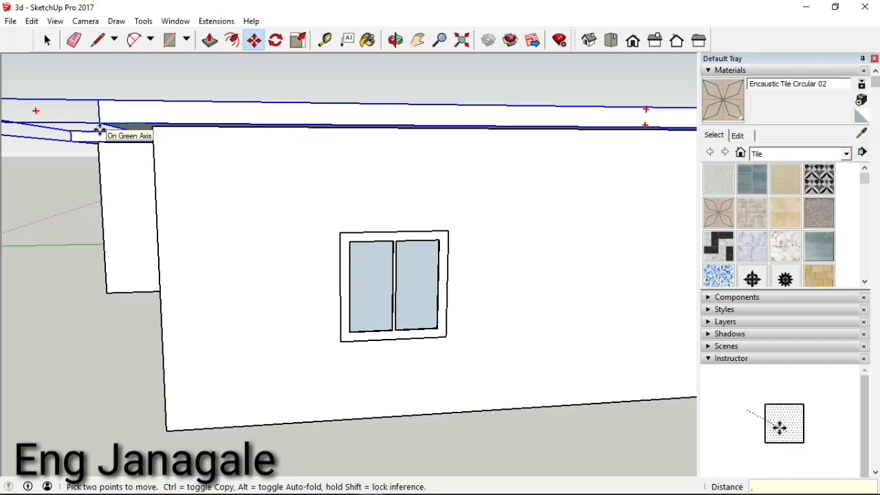
pyautogui.press('Return')
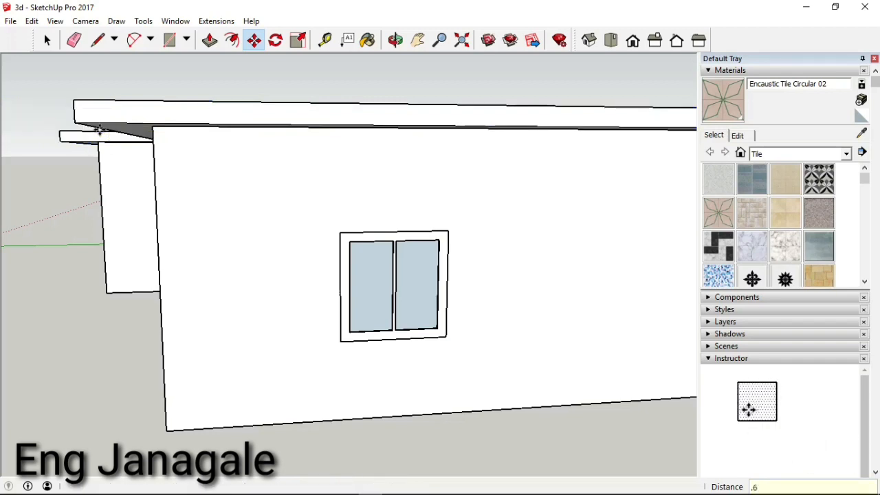
# Step: Try to place a 25-degree protractor guide at the roof slab's upper corner, aligned with the long eave edge on the small-window side
pyautogui.scroll(-10, 174, 181)
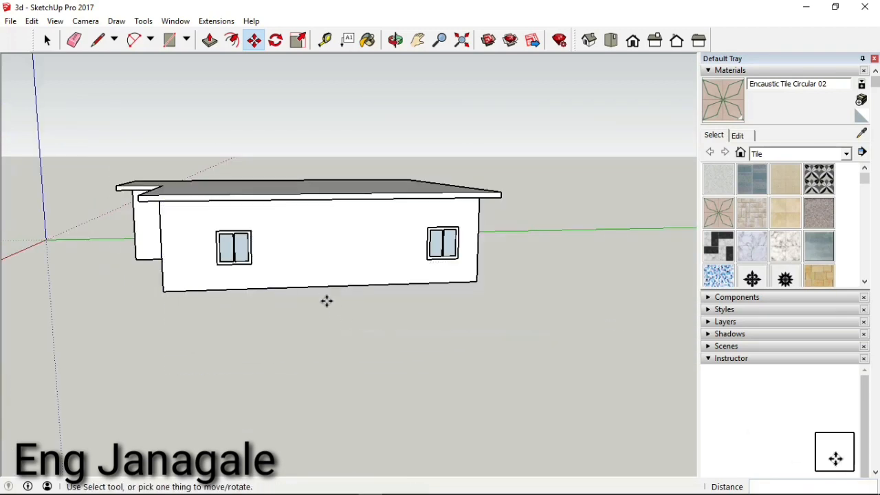
pyautogui.click(395, 40)
pyautogui.moveTo(542, 183); pyautogui.dragTo(627, 449)
pyautogui.moveTo(407, 253); pyautogui.dragTo(459, 261)
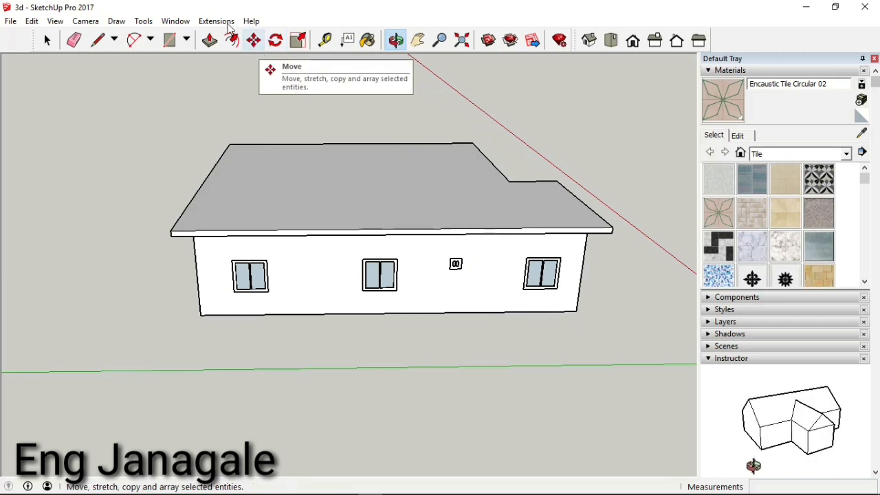
pyautogui.click(144, 21)
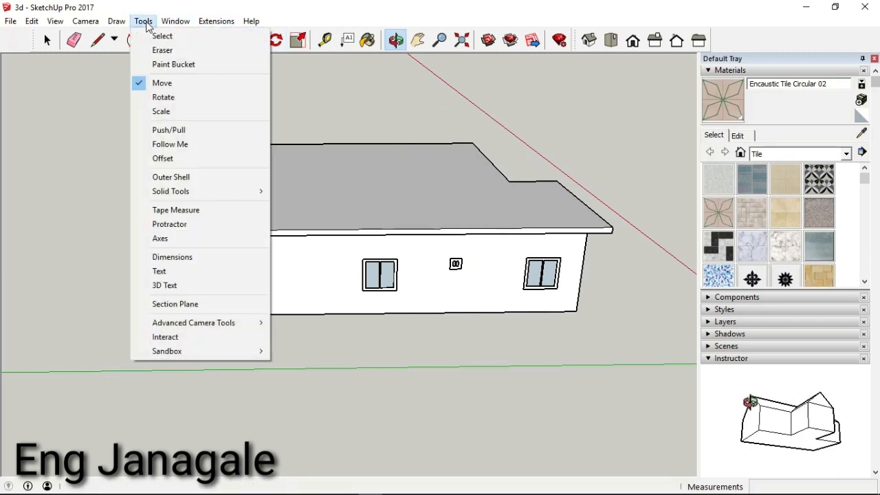
pyautogui.click(170, 224)
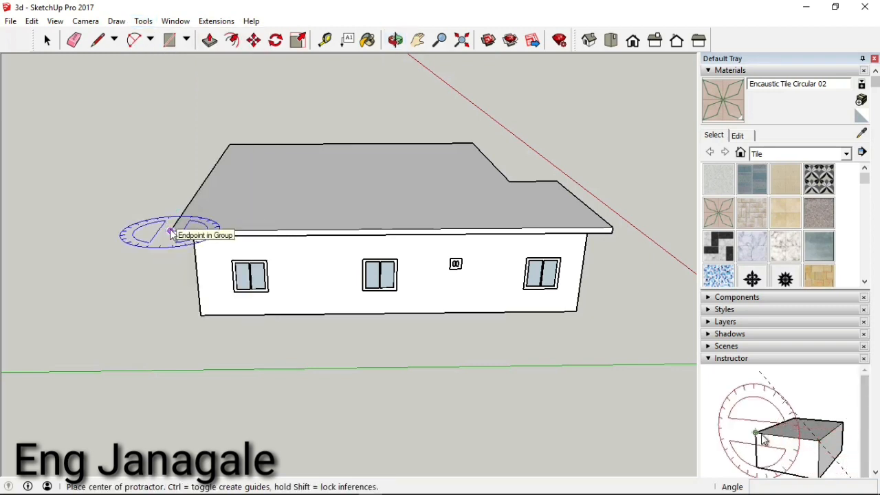
pyautogui.click(170, 231)
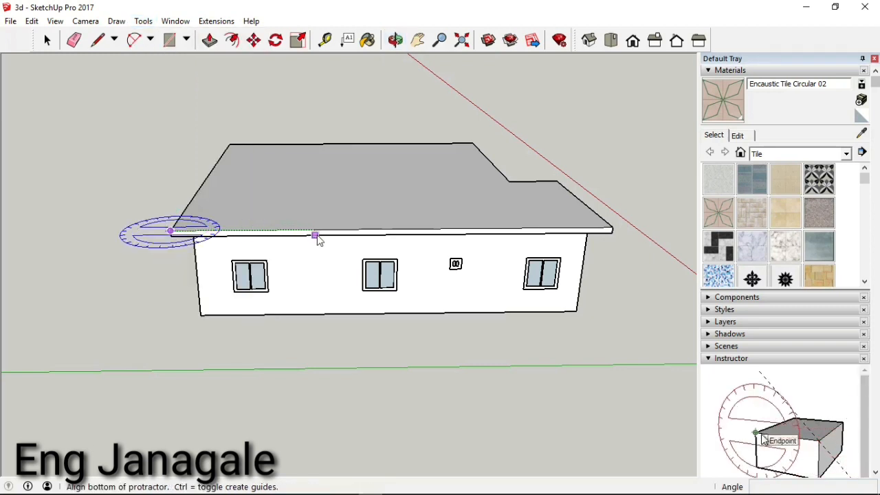
pyautogui.click(394, 230)
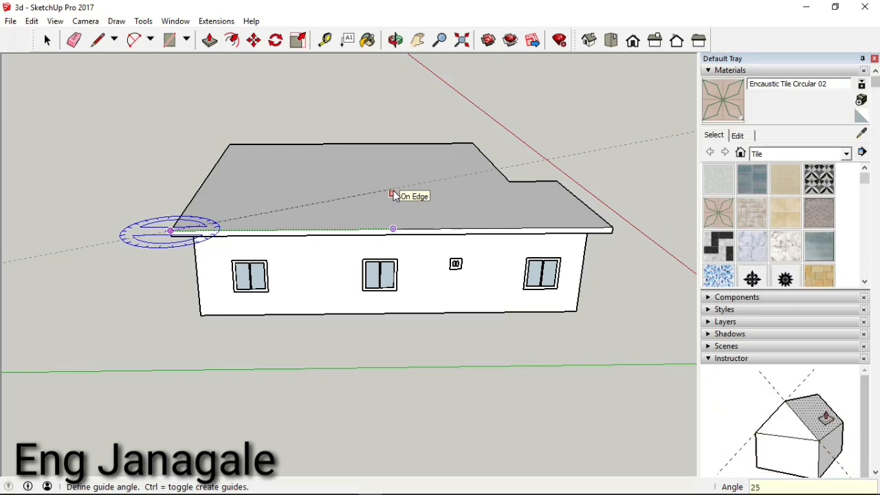
pyautogui.click(393, 194)
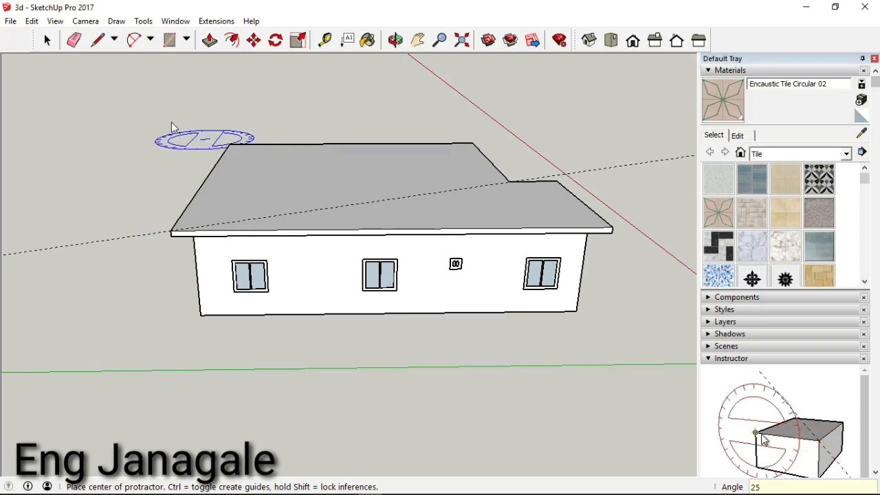
# Step: Try to draw a triangle from the eave edge's midpoint up to the angled guide, back to the slab corner and along the eave
pyautogui.click(97, 40)
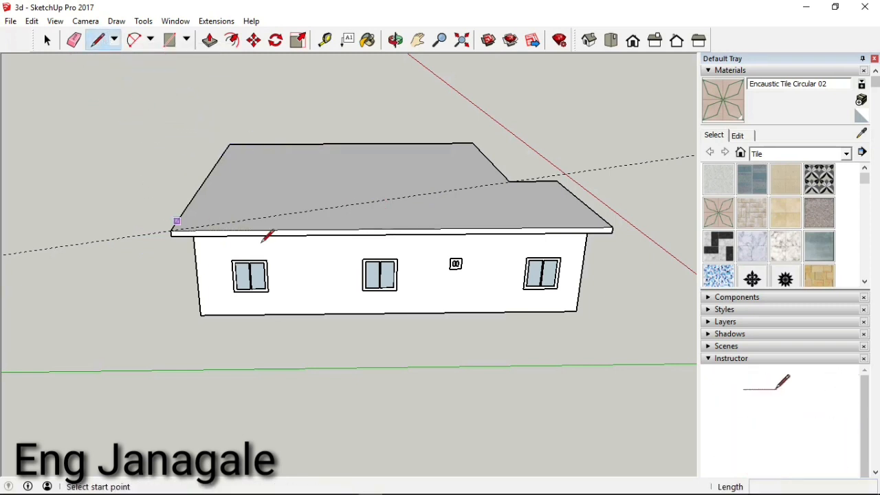
pyautogui.click(392, 229)
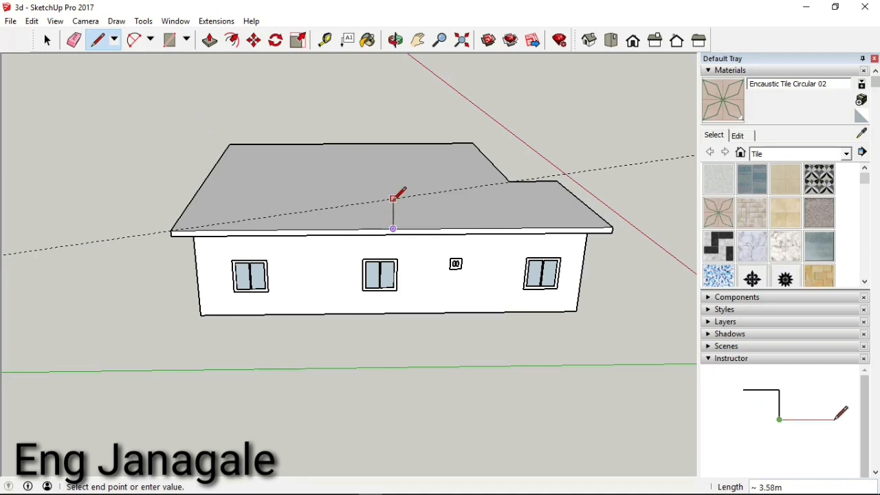
pyautogui.scroll(3, 396, 195)
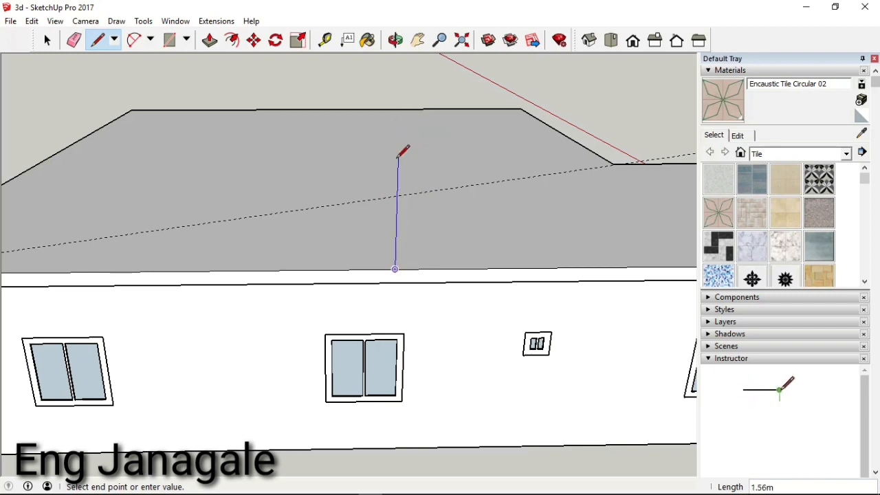
pyautogui.click(398, 196)
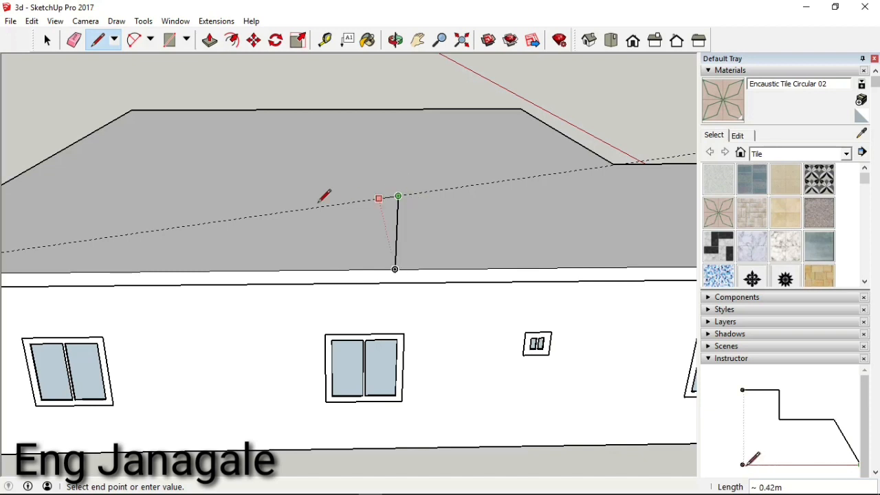
pyautogui.scroll(-3, 415, 194)
pyautogui.scroll(3, 14, 249)
pyautogui.scroll(-5, 19, 242)
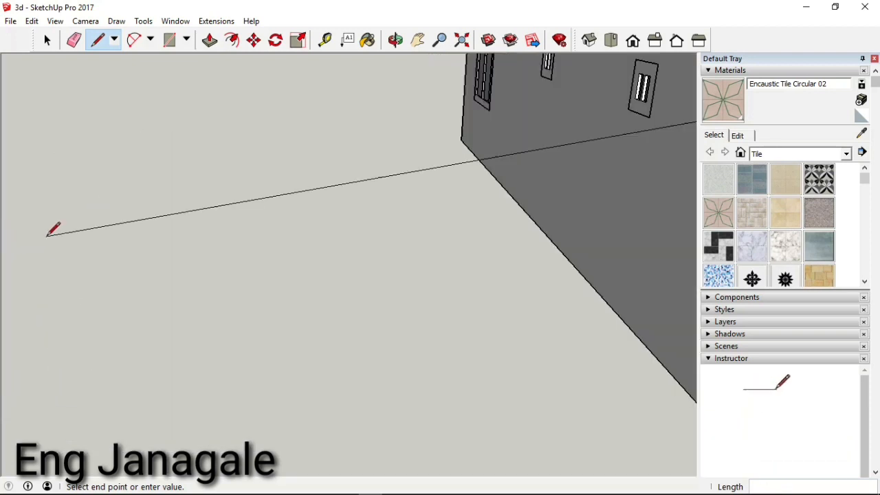
pyautogui.click(105, 212)
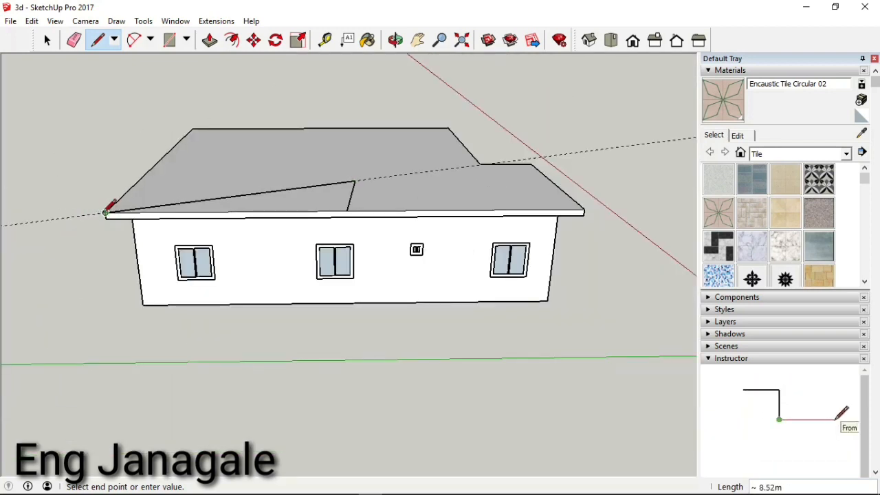
pyautogui.click(346, 210)
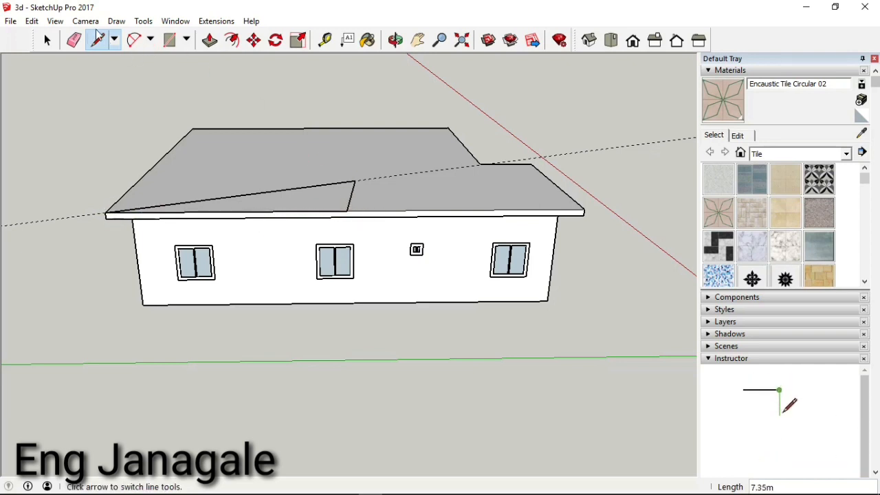
# Step: Create a 25-degree guide from the slab's upper corner in the vertical plane of the long eave edge, using the edge's midpoint as baseline
pyautogui.click(395, 40)
pyautogui.moveTo(473, 157); pyautogui.dragTo(347, 239)
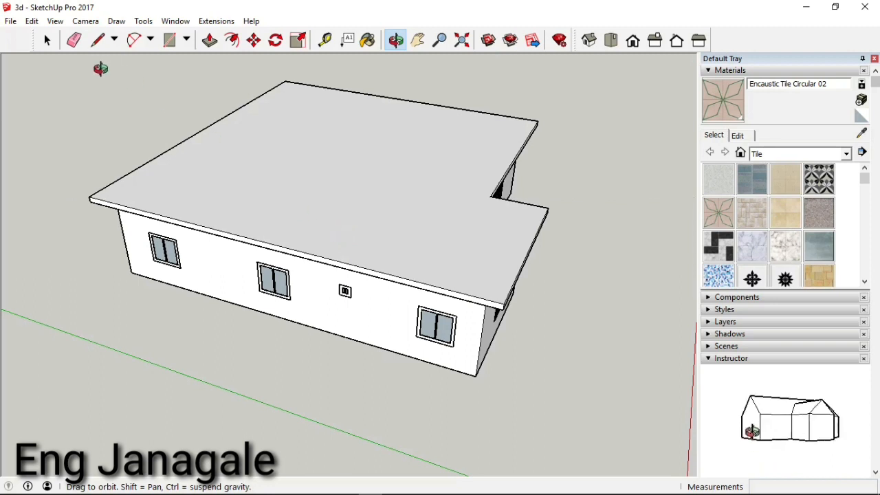
pyautogui.click(143, 22)
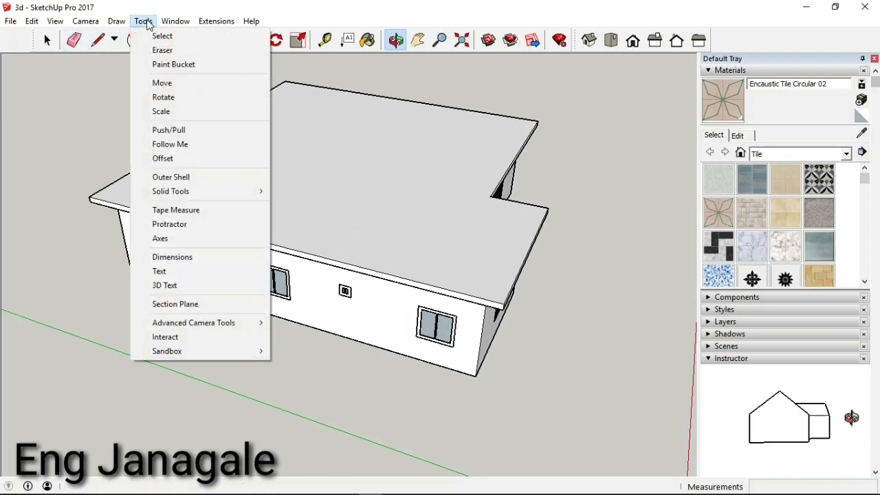
pyautogui.click(169, 224)
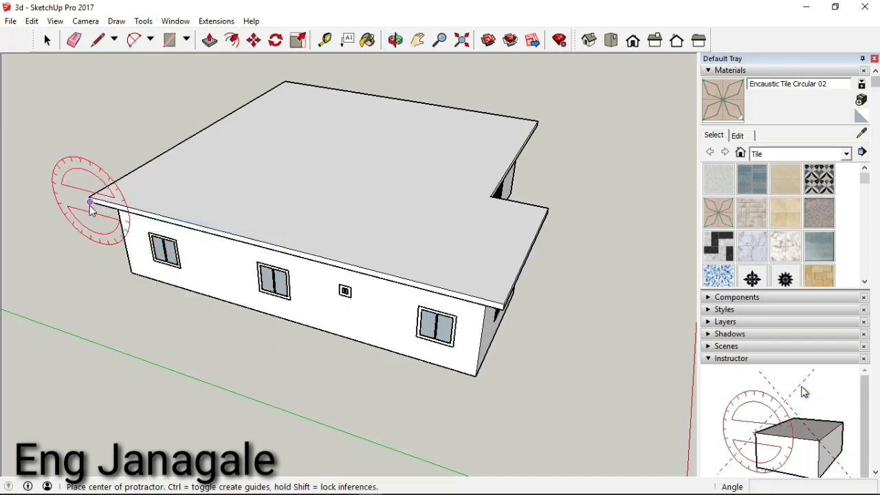
pyautogui.scroll(2, 89, 206)
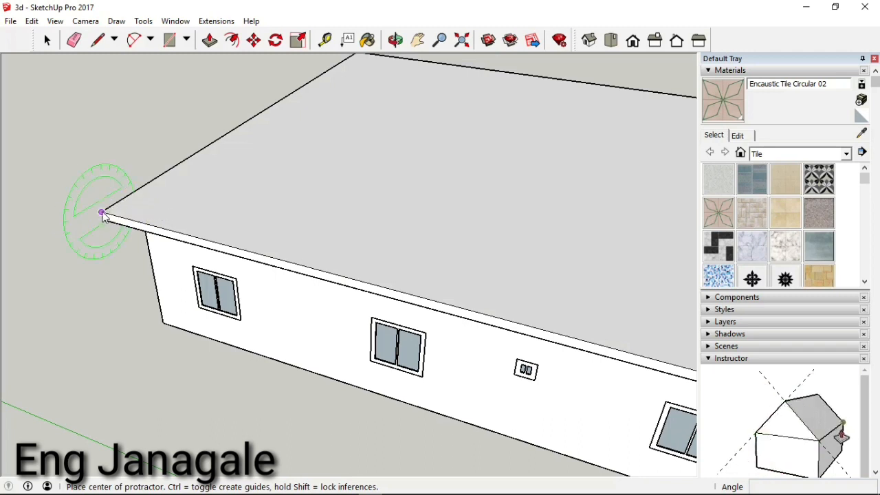
pyautogui.click(103, 214)
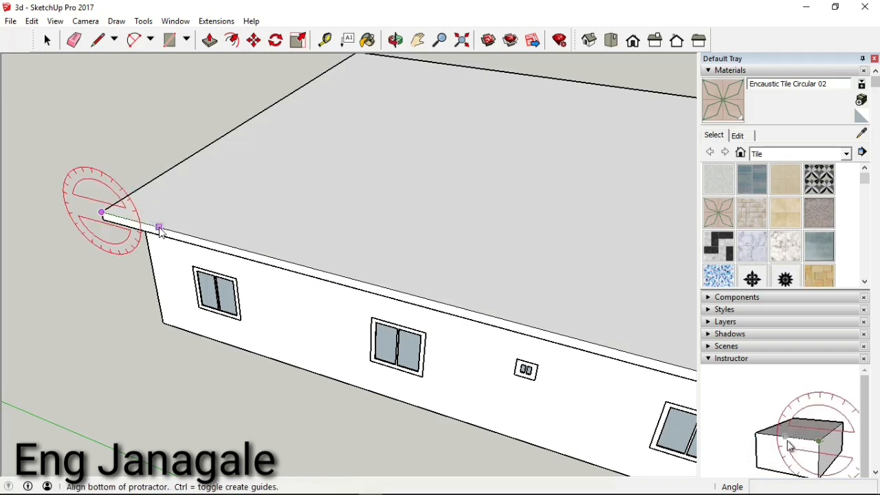
pyautogui.scroll(-3, 104, 215)
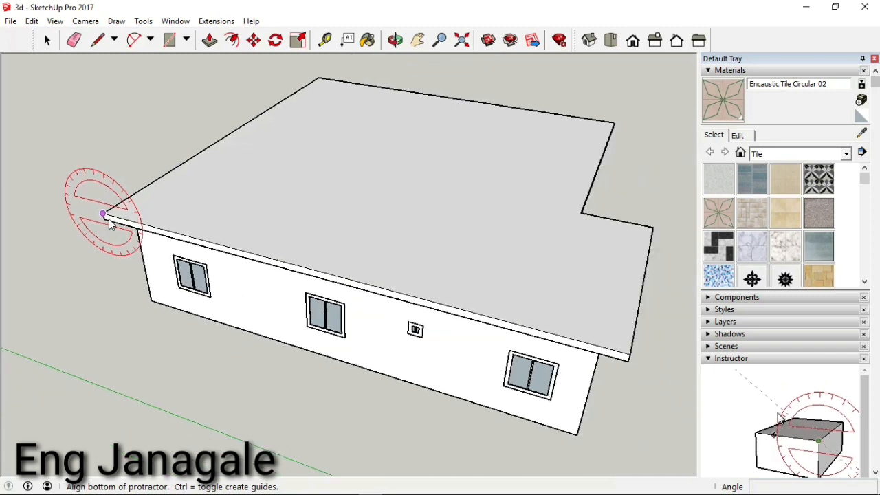
pyautogui.click(306, 269)
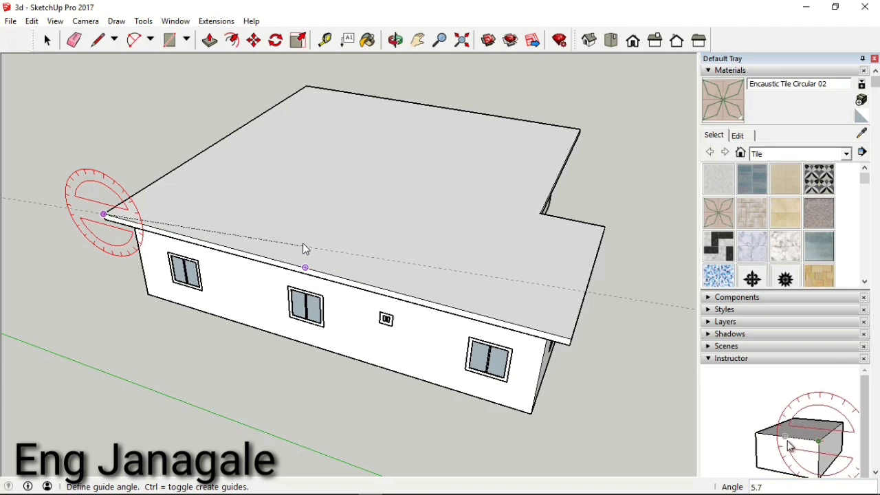
pyautogui.click(293, 200)
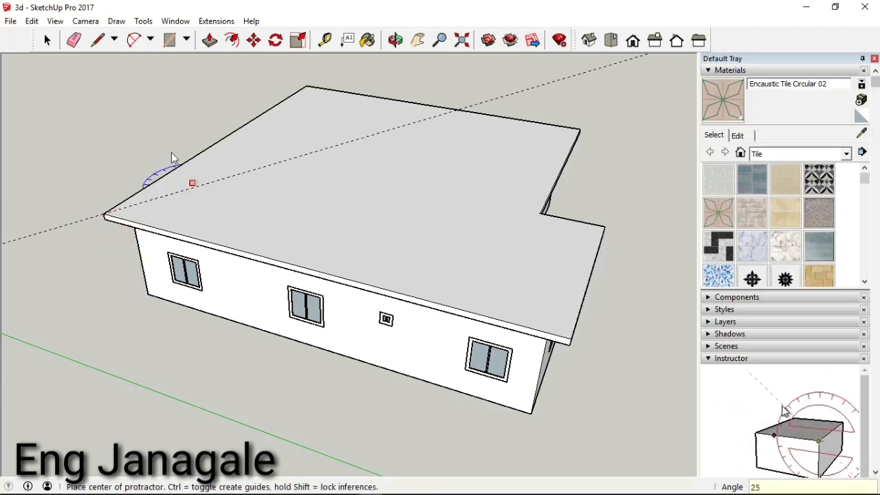
# Step: Draw a closed upright triangle from the eave edge's midpoint vertically to the guide, down to the slab corner and back to the midpoint
pyautogui.click(98, 40)
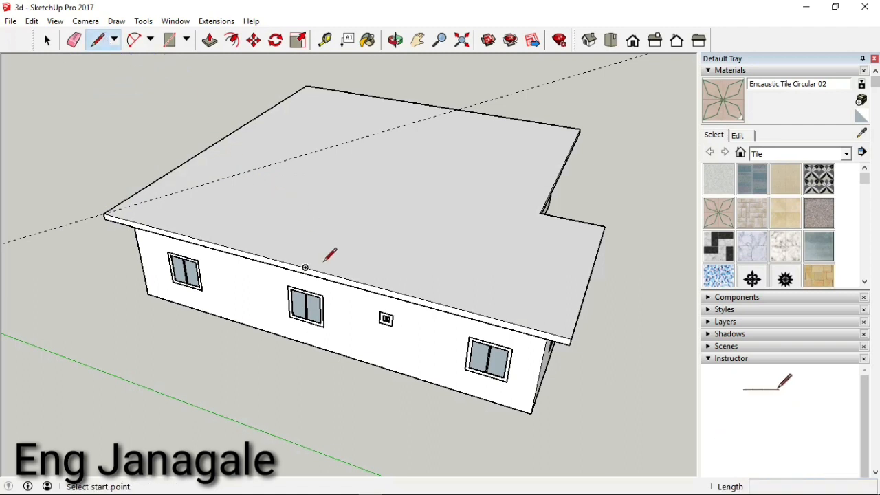
pyautogui.click(305, 266)
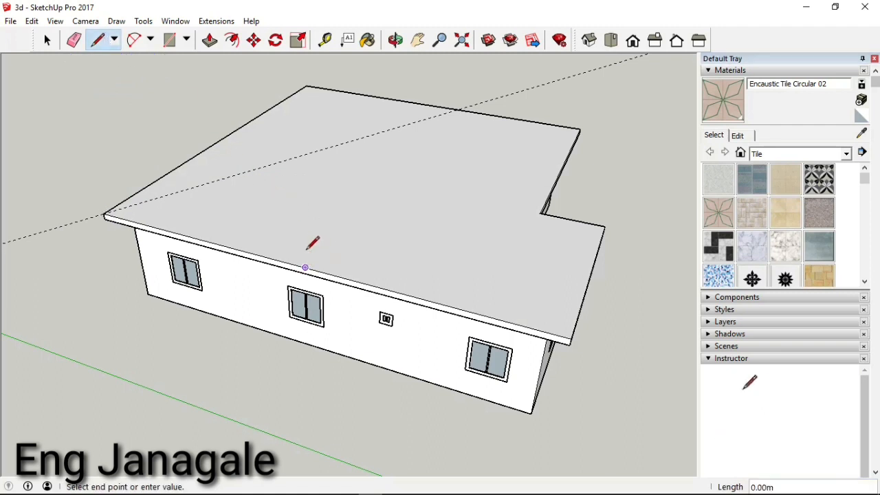
pyautogui.click(301, 156)
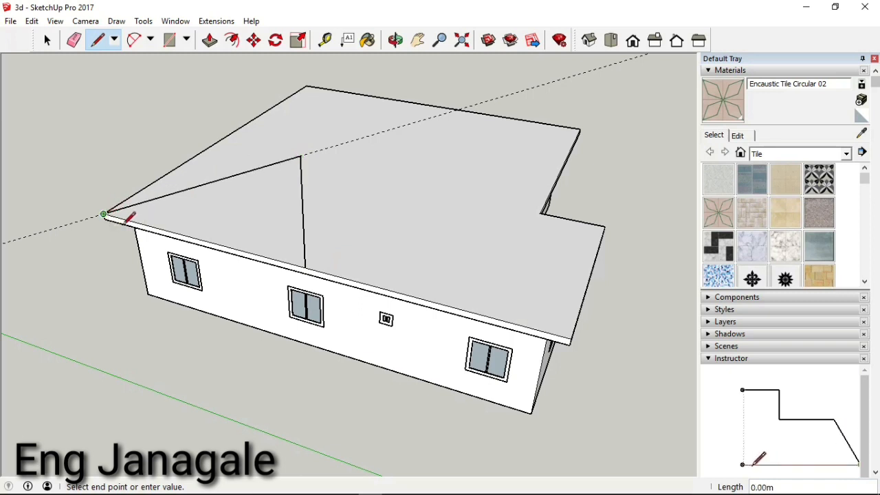
pyautogui.click(305, 267)
pyautogui.scroll(-3, 388, 318)
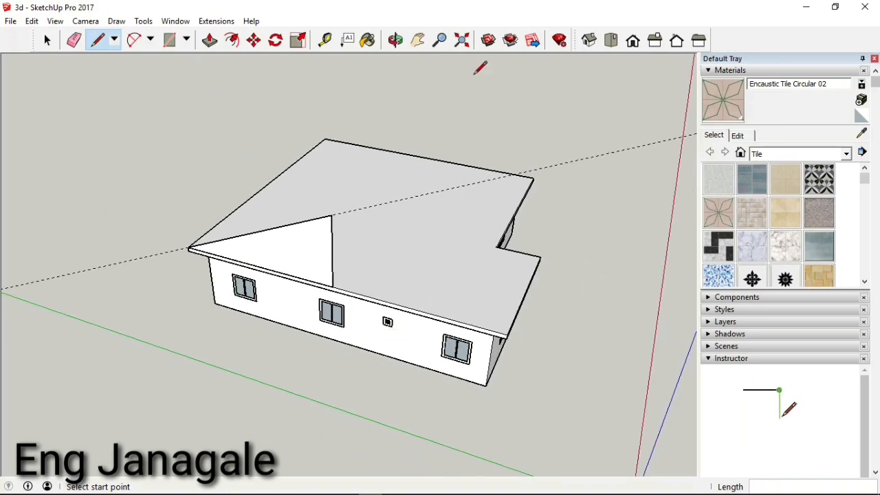
# Step: Explode the roof slab group into loose faces and edges
pyautogui.click(396, 40)
pyautogui.moveTo(637, 215); pyautogui.dragTo(199, 340)
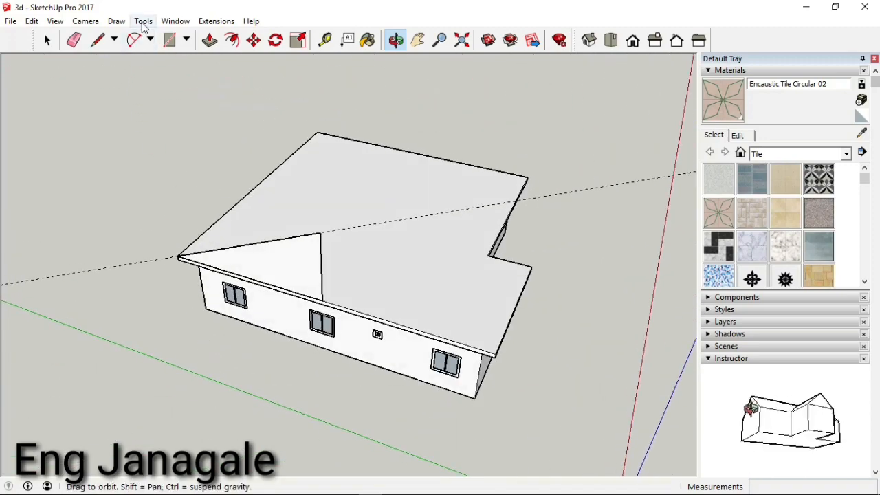
pyautogui.click(46, 41)
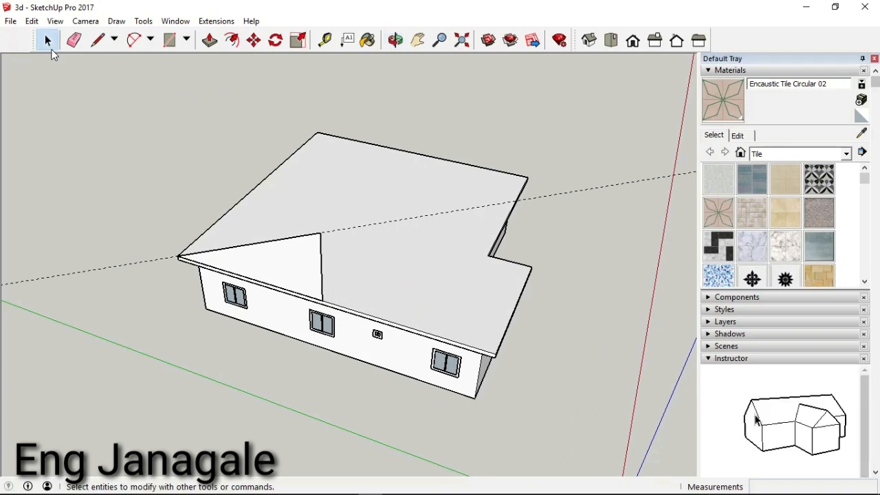
pyautogui.click(403, 277)
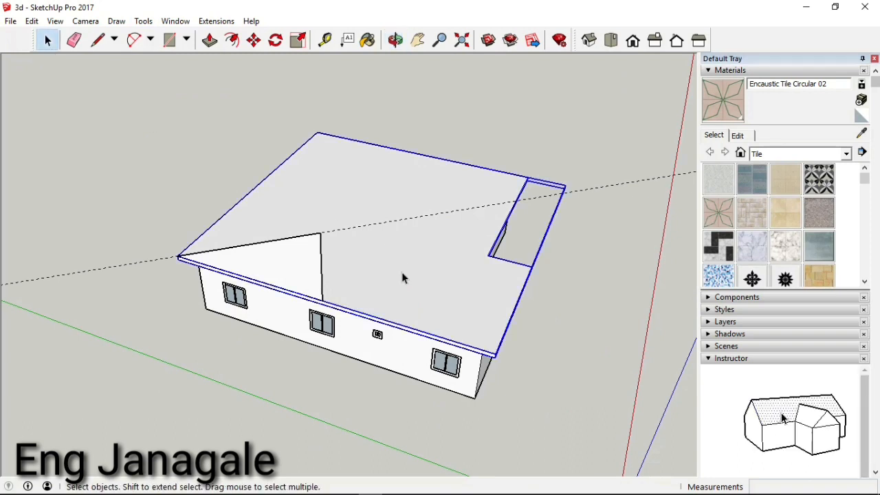
pyautogui.doubleClick(403, 277)
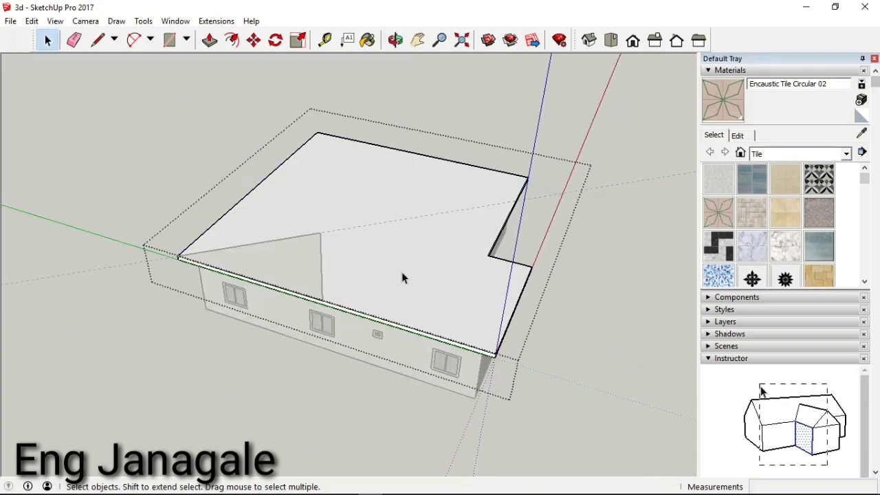
pyautogui.press('Escape')
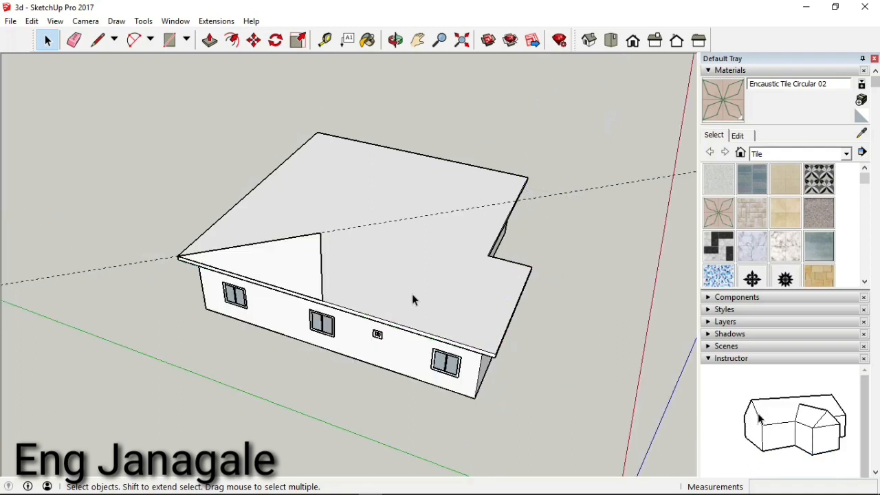
pyautogui.click(412, 293)
pyautogui.rightClick(412, 293)
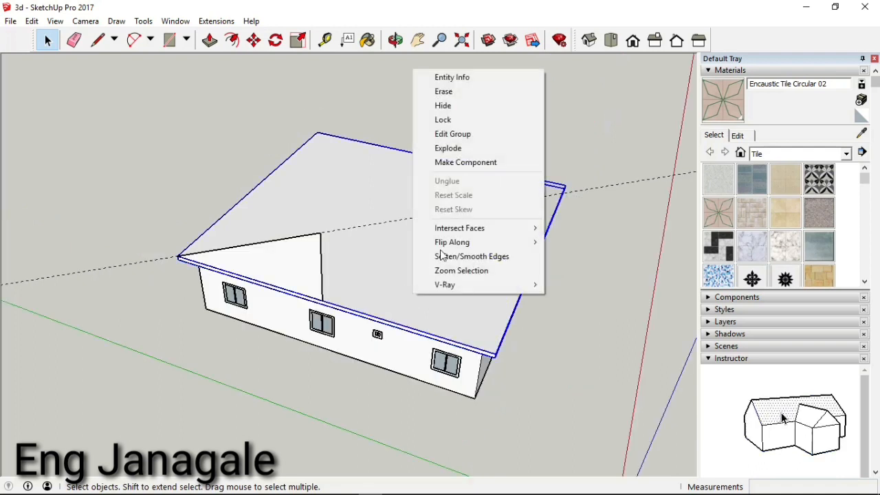
pyautogui.click(457, 149)
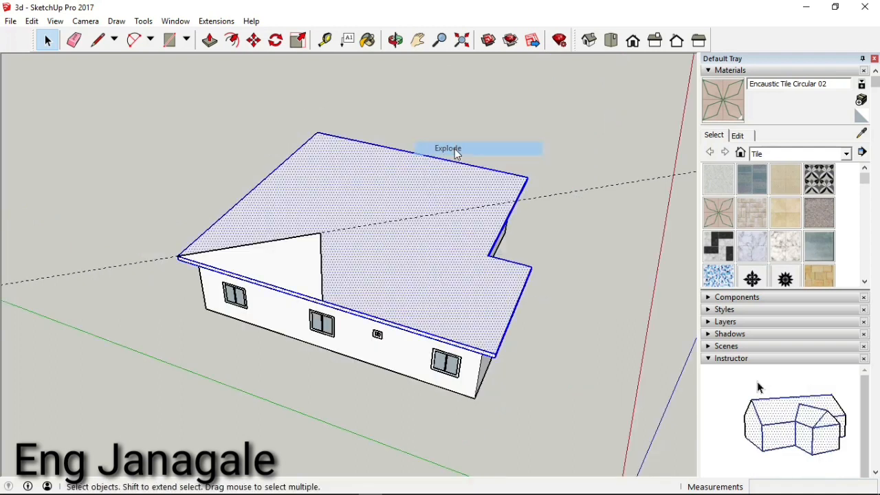
# Step: Sweep the upright triangle around the roof slab's top face with Follow Me to form the pitched roof
pyautogui.click(161, 157)
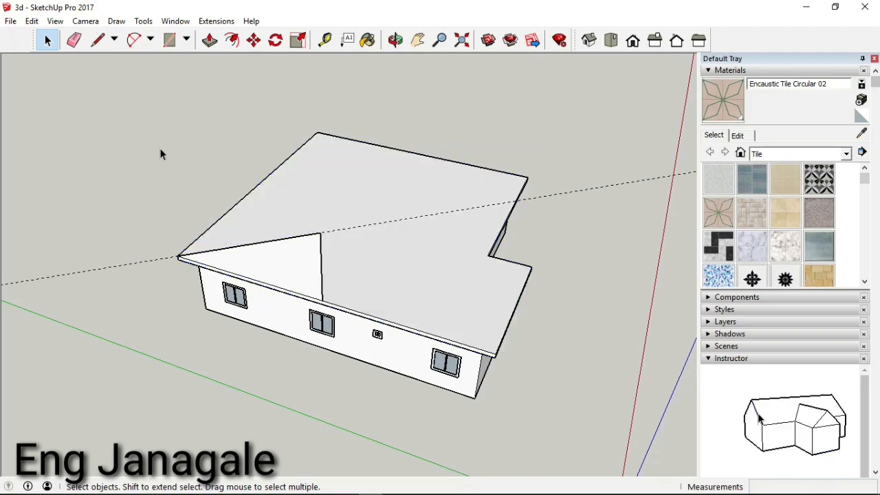
pyautogui.click(427, 282)
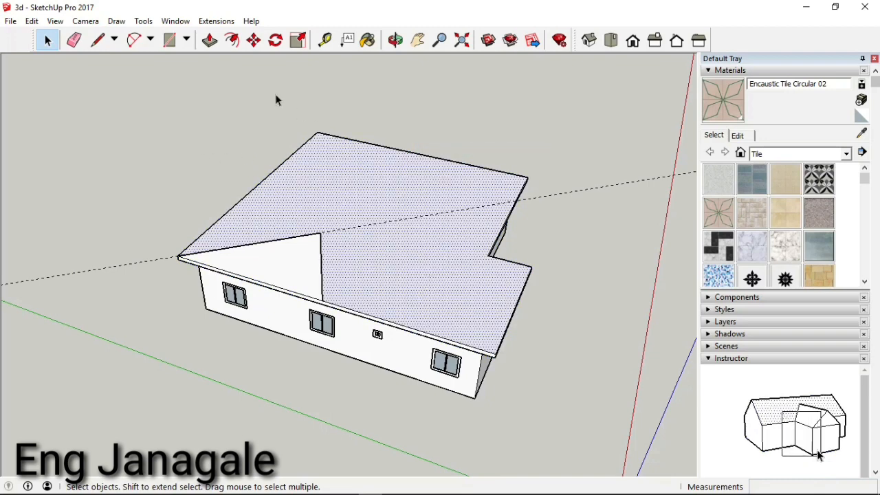
pyautogui.click(143, 21)
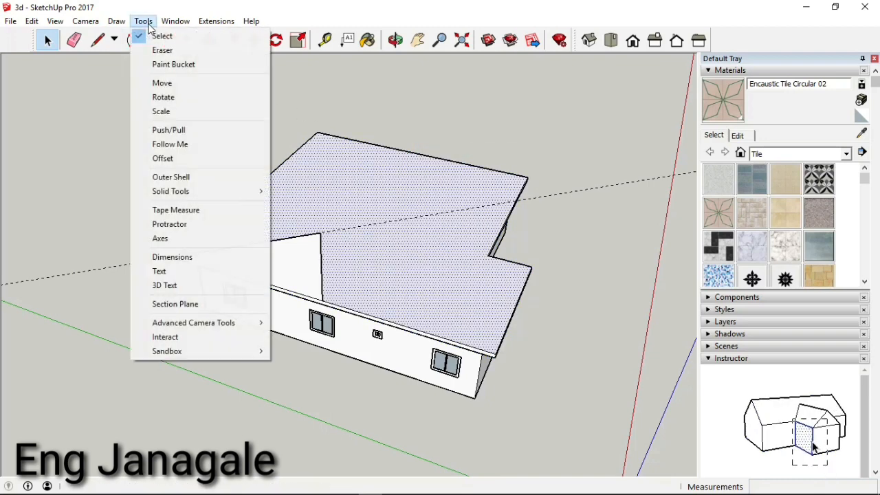
pyautogui.click(176, 146)
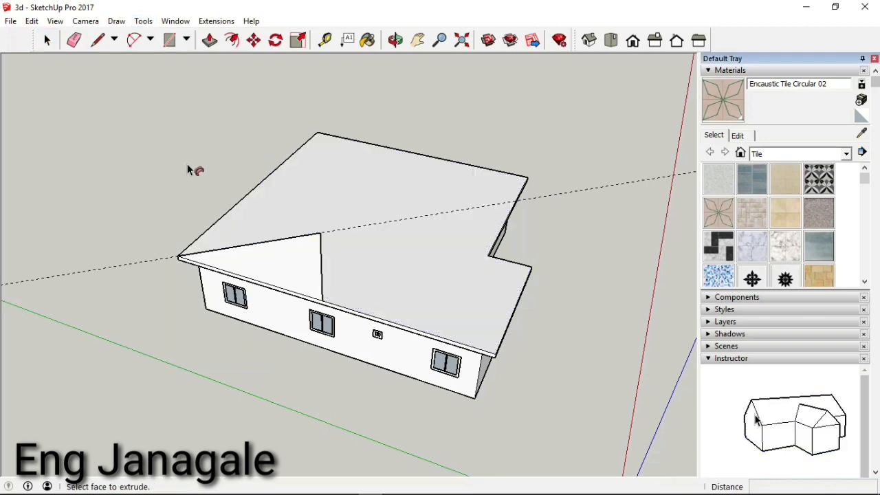
pyautogui.click(275, 270)
pyautogui.moveTo(275, 270); pyautogui.dragTo(278, 294, button='middle')
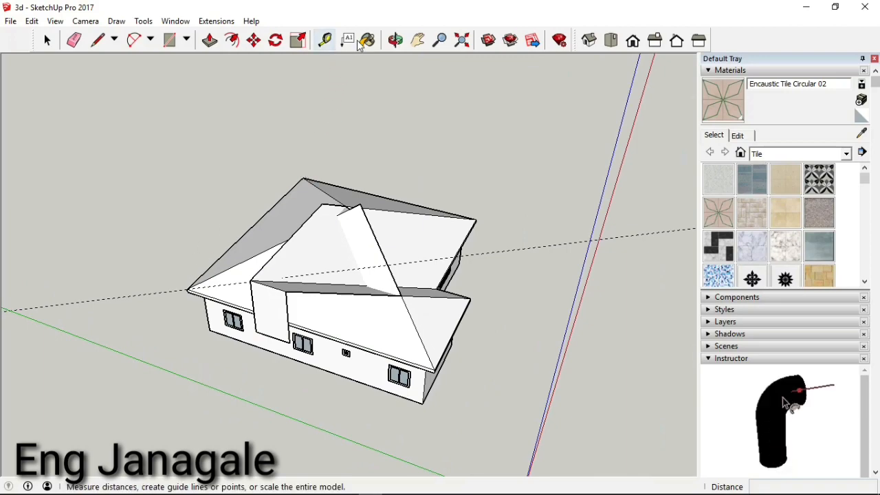
# Step: Select all connected roof and house geometry and intersect its faces with the model
pyautogui.click(395, 40)
pyautogui.moveTo(478, 220); pyautogui.dragTo(380, 297)
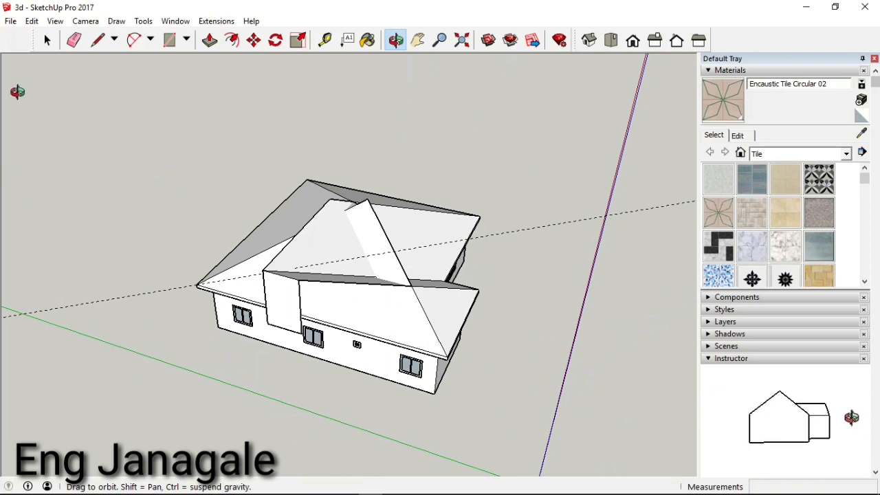
pyautogui.click(47, 42)
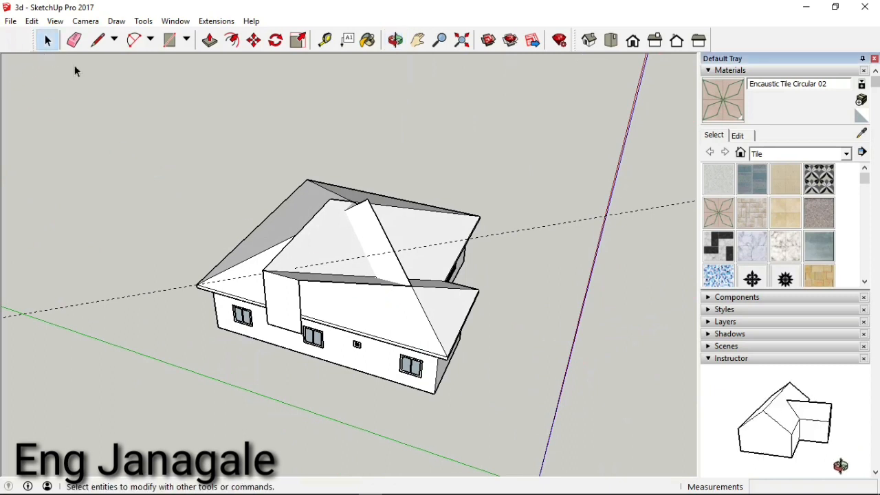
pyautogui.tripleClick(358, 282)
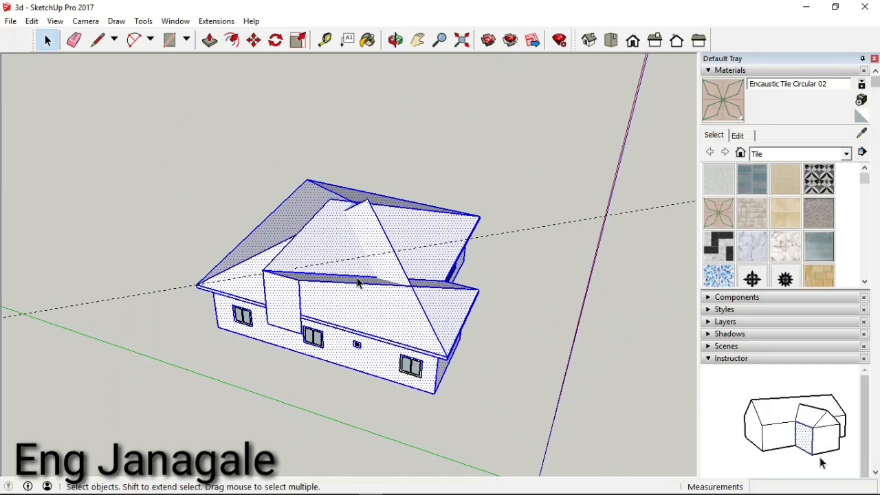
pyautogui.rightClick(358, 282)
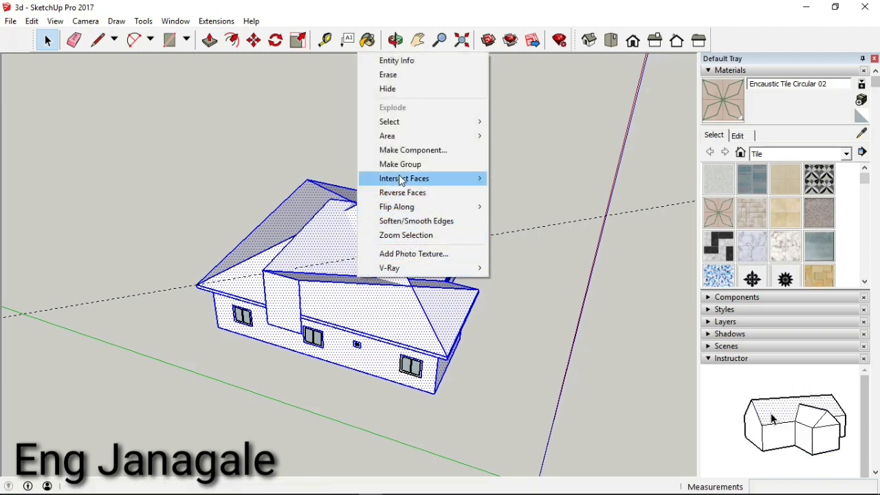
pyautogui.moveTo(410, 180)
pyautogui.click(507, 177)
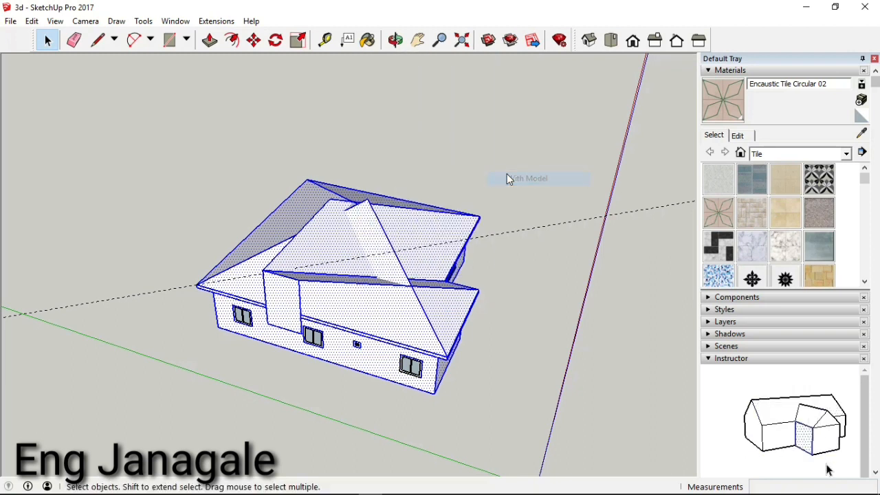
# Step: Erase the surplus sloping strip and the upright box faces and edges protruding through the roof at the long eave
pyautogui.click(74, 40)
pyautogui.click(403, 272)
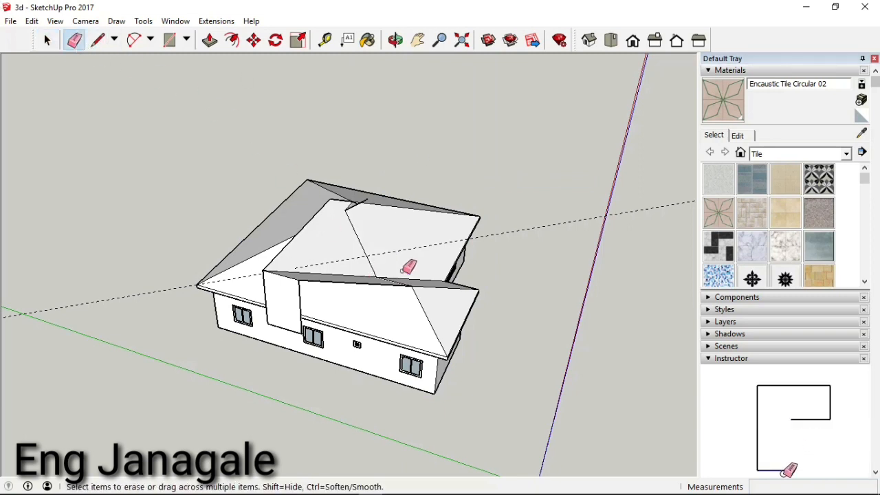
pyautogui.scroll(5, 339, 327)
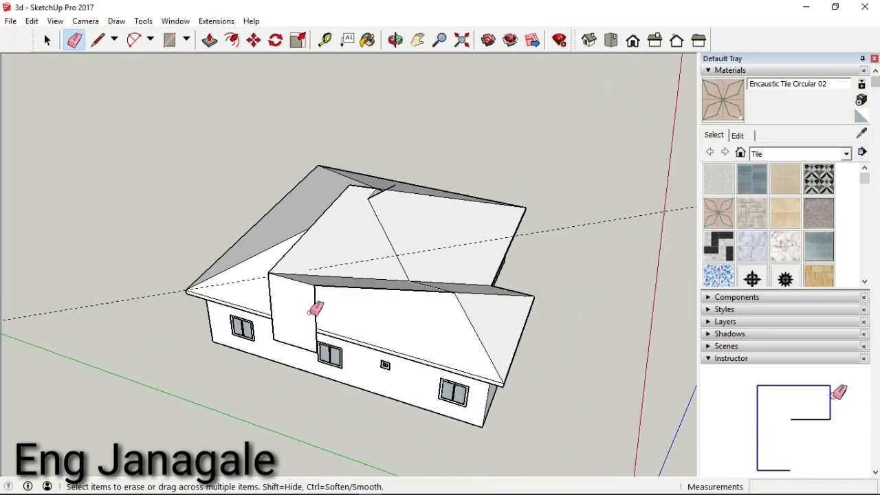
pyautogui.click(318, 296)
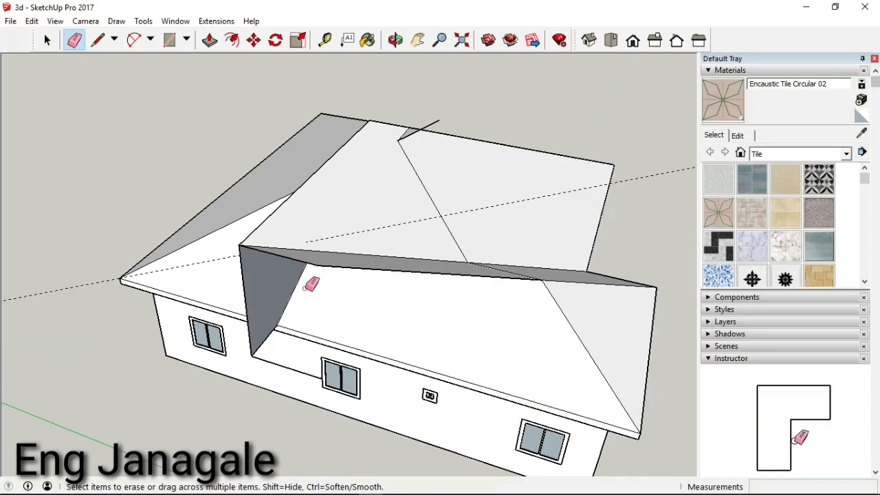
pyautogui.click(250, 294)
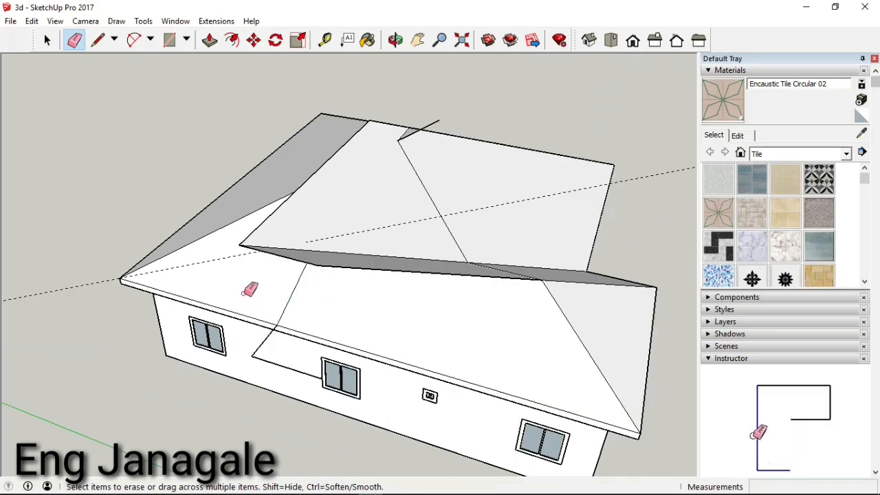
pyautogui.click(257, 348)
pyautogui.scroll(-3, 303, 384)
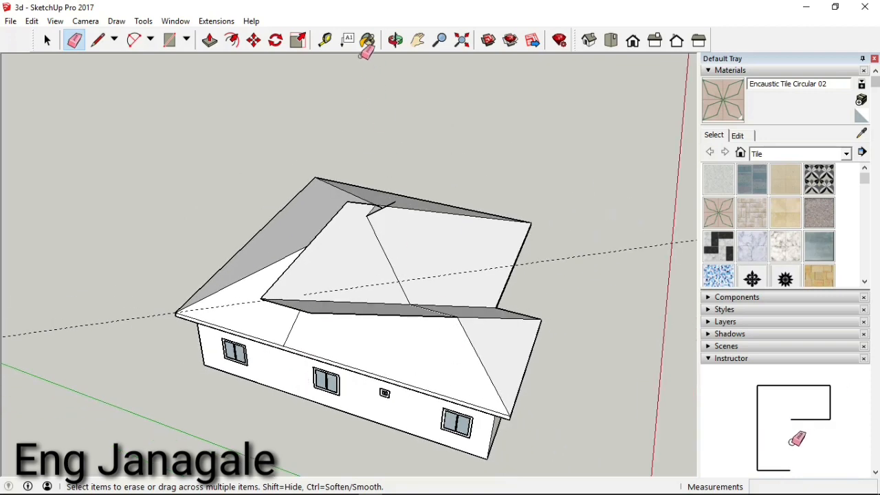
# Step: Erase the surplus roof plane overhanging the small wing, its loose edges and the stray line across the long slope
pyautogui.moveTo(506, 308)
pyautogui.mouseDown()
pyautogui.moveTo(378, 334)
pyautogui.moveTo(382, 325)
pyautogui.mouseUp()
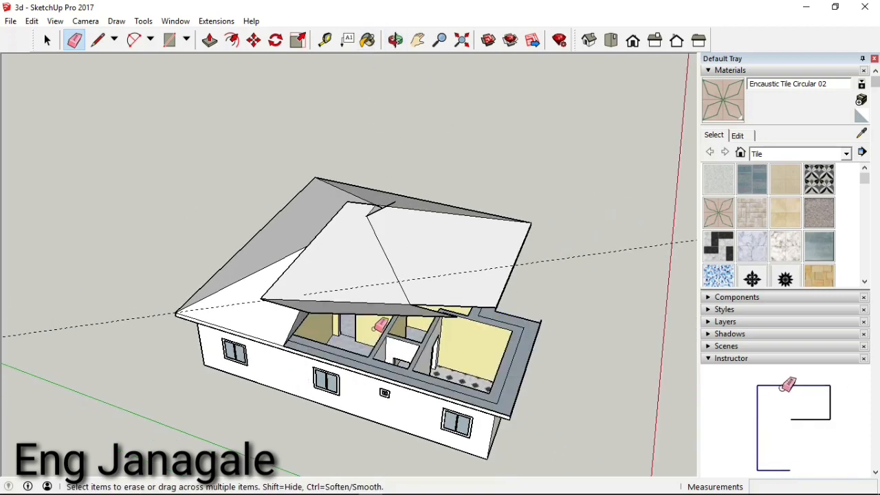
pyautogui.hotkey('ctrl', 'z')
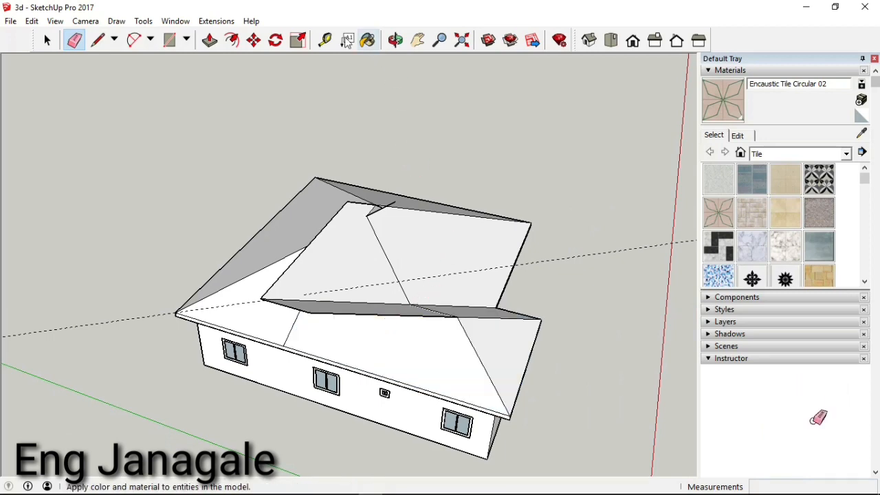
pyautogui.click(395, 40)
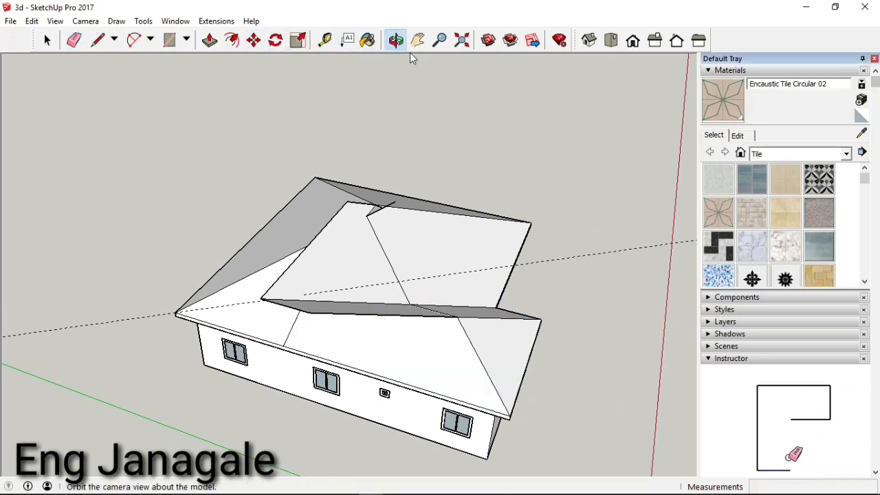
pyautogui.moveTo(491, 286); pyautogui.dragTo(285, 160)
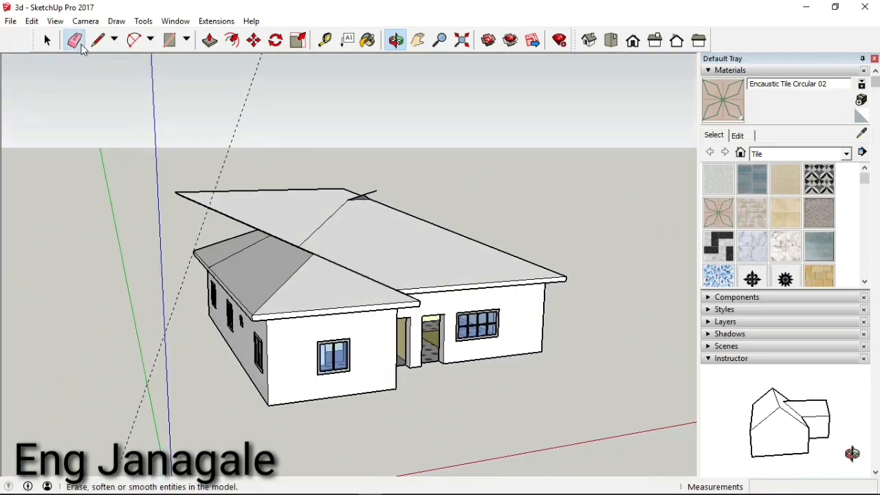
pyautogui.click(74, 40)
pyautogui.click(248, 221)
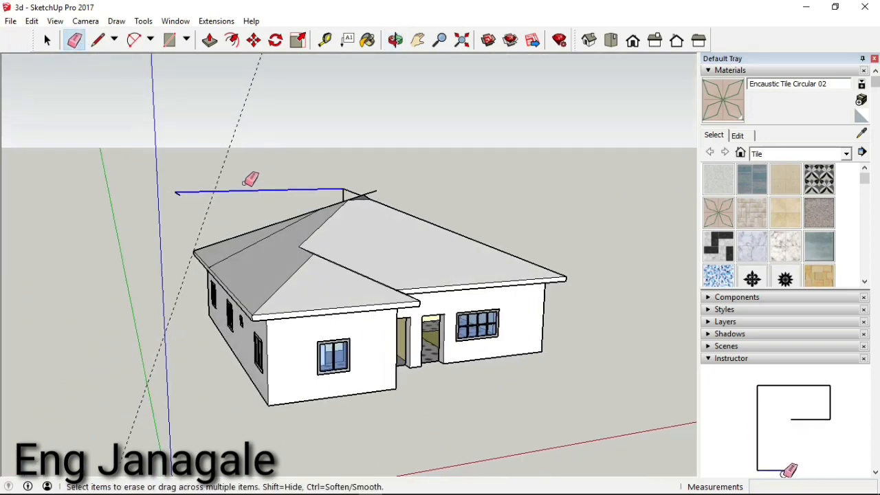
pyautogui.moveTo(249, 182); pyautogui.dragTo(246, 184)
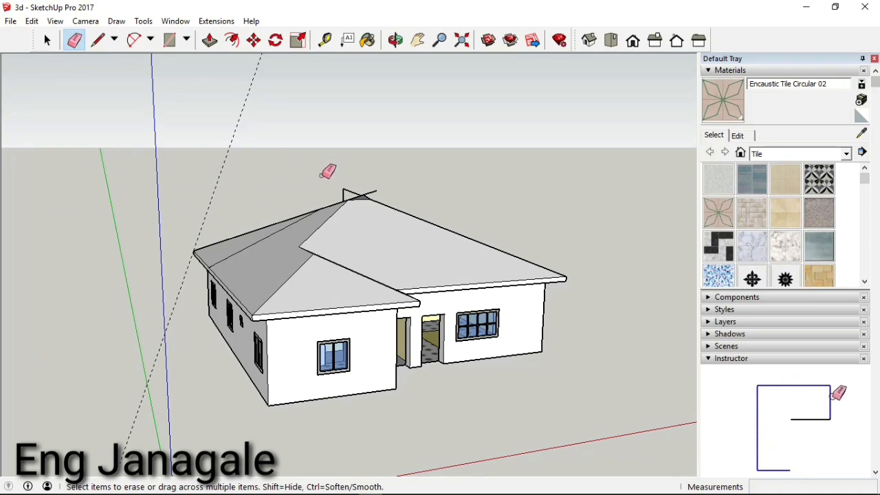
pyautogui.scroll(3, 349, 193)
pyautogui.click(267, 238)
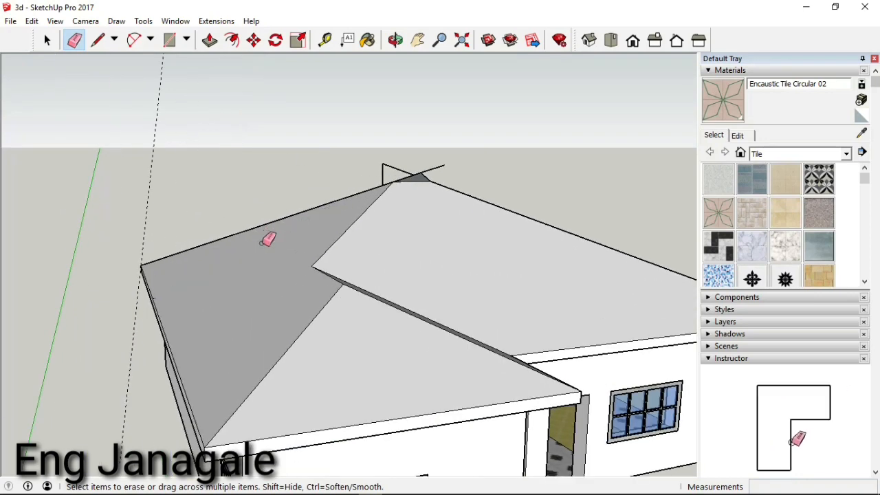
# Step: Erase the leftover edges and small faces sticking out around the main roof ridge
pyautogui.click(397, 42)
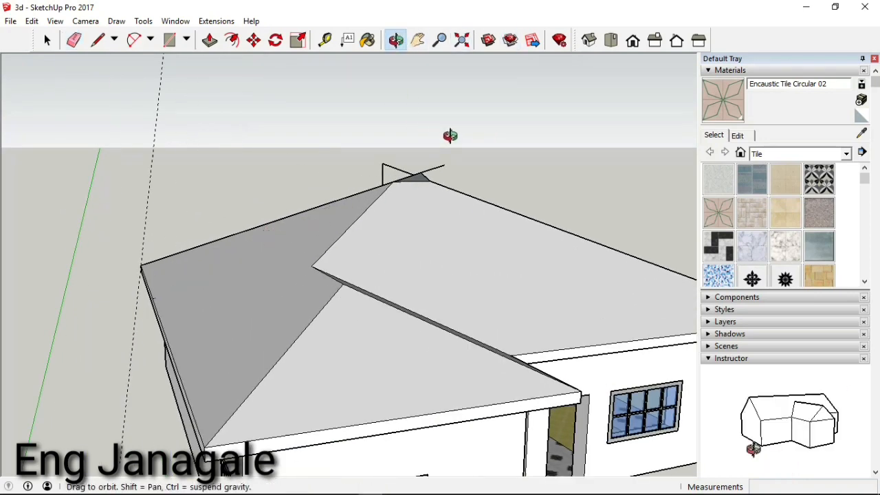
pyautogui.moveTo(448, 134)
pyautogui.mouseDown()
pyautogui.moveTo(660, 256)
pyautogui.moveTo(284, 293)
pyautogui.moveTo(373, 250)
pyautogui.moveTo(591, 224)
pyautogui.mouseUp()
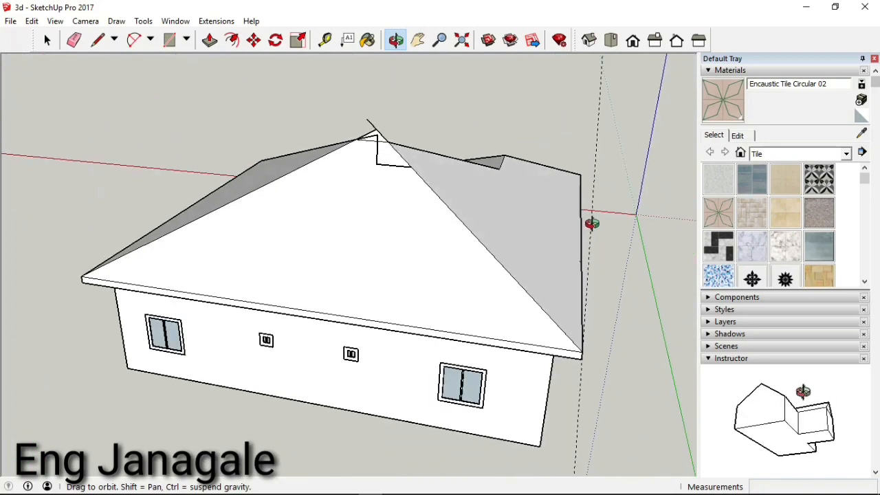
pyautogui.click(74, 40)
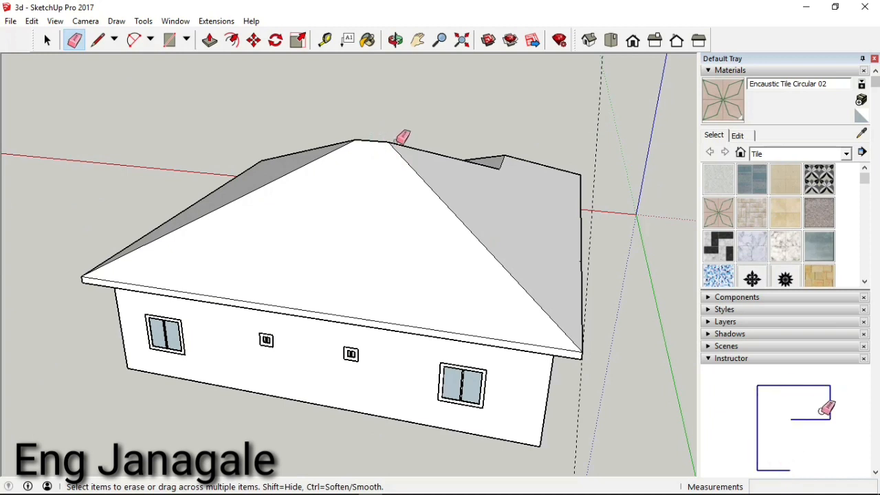
# Step: Inspect the cleaned roof from all sides and erase the dashed angled guide line
pyautogui.click(395, 40)
pyautogui.moveTo(472, 106)
pyautogui.mouseDown()
pyautogui.moveTo(527, 236)
pyautogui.moveTo(83, 360)
pyautogui.moveTo(300, 345)
pyautogui.moveTo(456, 387)
pyautogui.moveTo(310, 287)
pyautogui.moveTo(257, 238)
pyautogui.moveTo(522, 257)
pyautogui.moveTo(152, 316)
pyautogui.moveTo(100, 385)
pyautogui.moveTo(444, 219)
pyautogui.mouseUp()
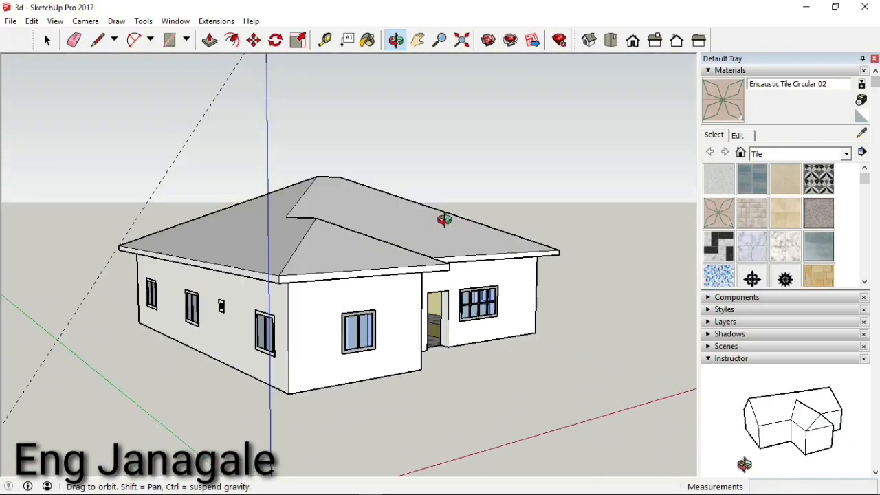
pyautogui.moveTo(419, 297); pyautogui.dragTo(122, 464)
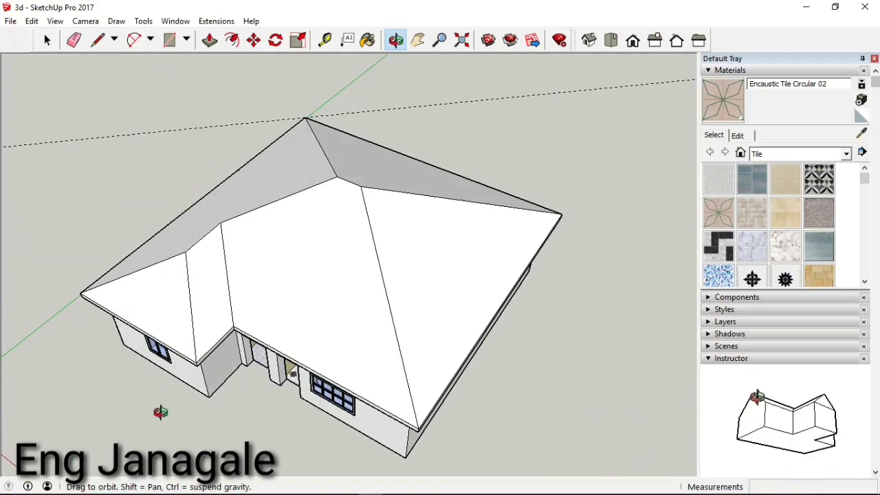
pyautogui.moveTo(161, 395); pyautogui.dragTo(350, 277)
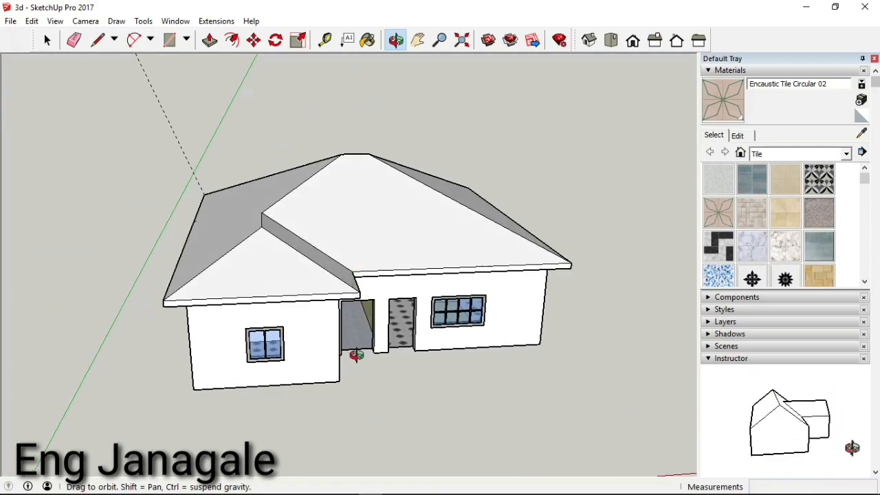
pyautogui.moveTo(355, 355); pyautogui.dragTo(327, 219)
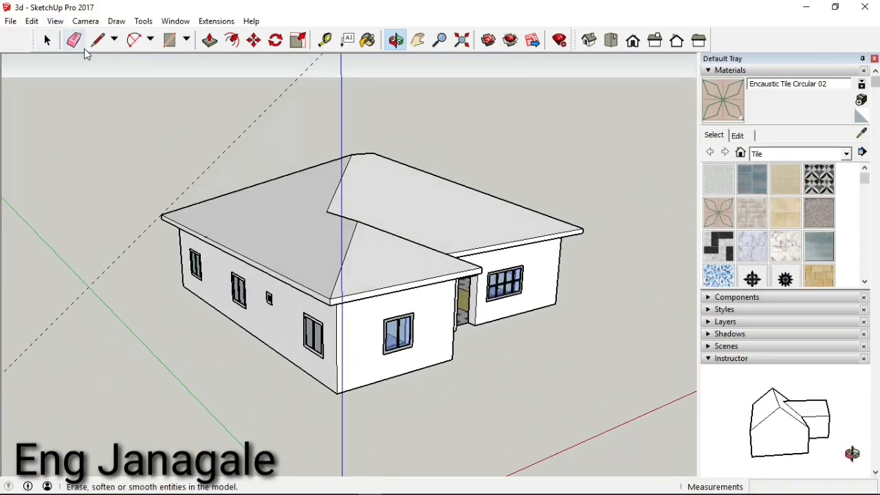
pyautogui.click(75, 41)
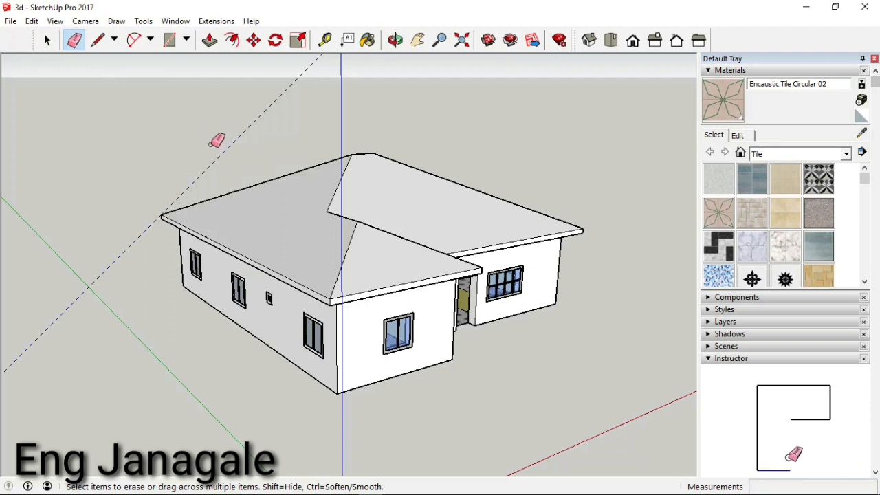
# Step: Paint the main roof slope above the entrance with the Roofing Scalloped Ornate material from the Roofing collection
pyautogui.click(369, 41)
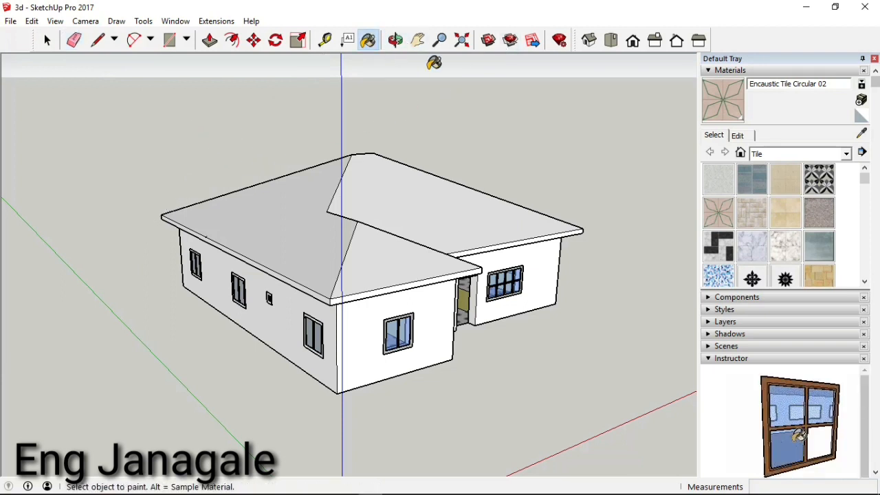
pyautogui.click(846, 154)
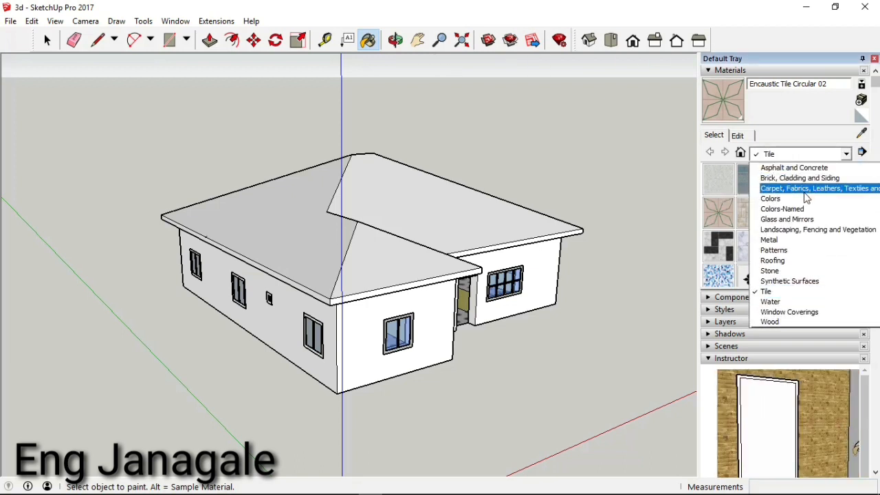
pyautogui.click(784, 261)
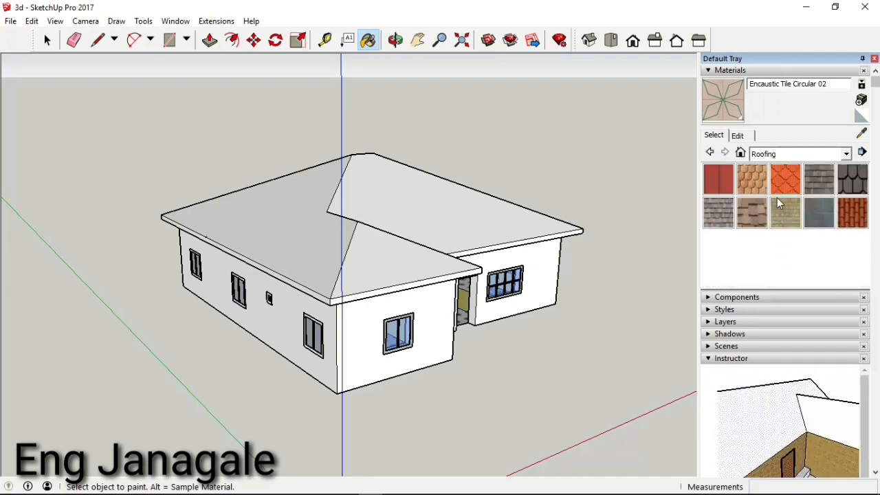
pyautogui.click(789, 184)
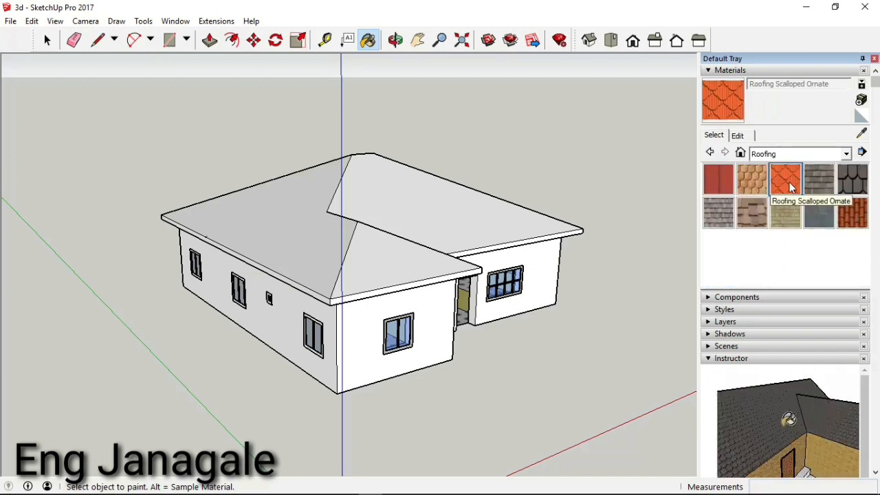
pyautogui.click(443, 200)
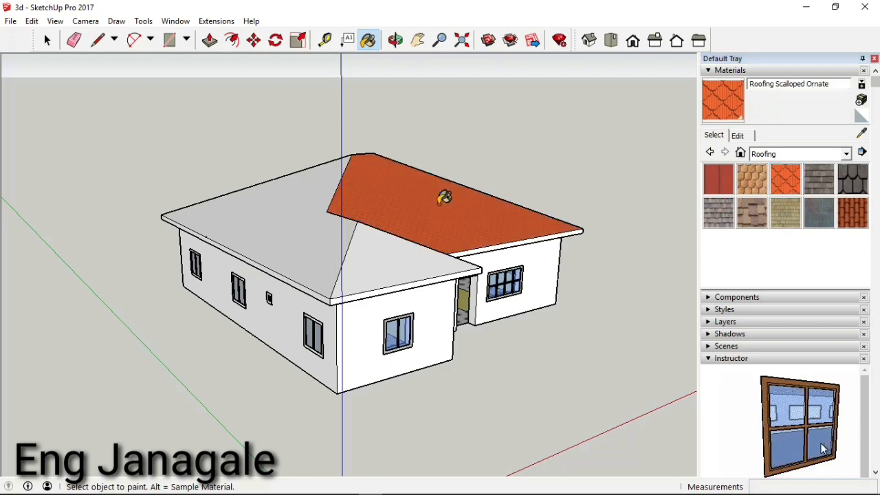
# Step: Paint the long side slope and the small wing's end slope with the Roofing Scalloped Ornate material
pyautogui.click(397, 262)
pyautogui.click(296, 240)
pyautogui.scroll(-3, 386, 284)
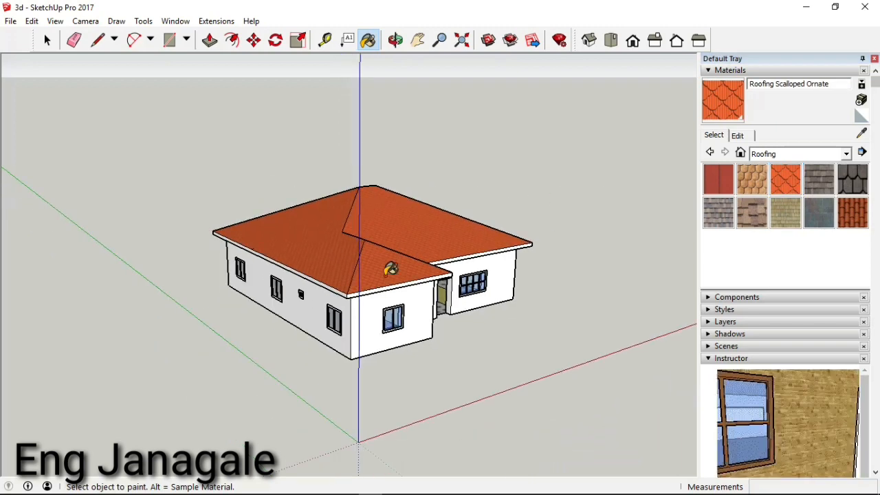
pyautogui.scroll(5, 451, 129)
pyautogui.scroll(-3, 451, 129)
pyautogui.scroll(2, 405, 171)
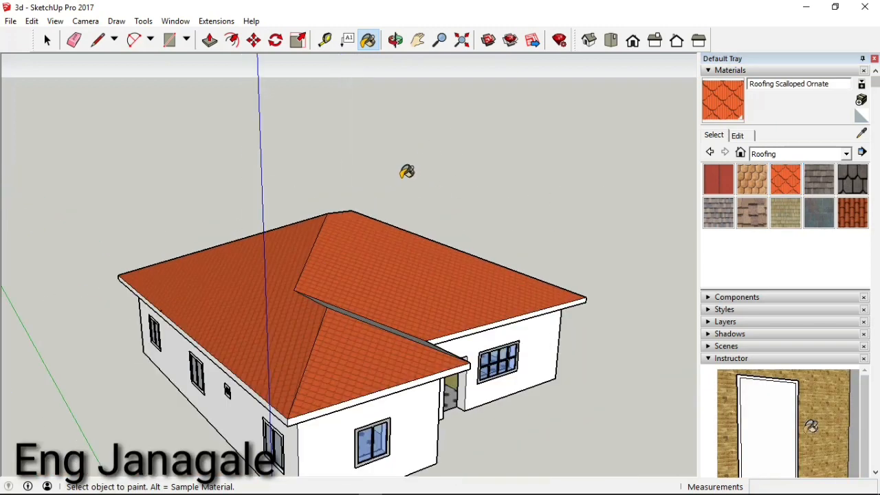
# Step: Paint the remaining white and grey roof slopes, including the wing's inner slope, with the Roofing Scalloped Ornate material
pyautogui.click(395, 40)
pyautogui.moveTo(460, 181); pyautogui.dragTo(199, 328)
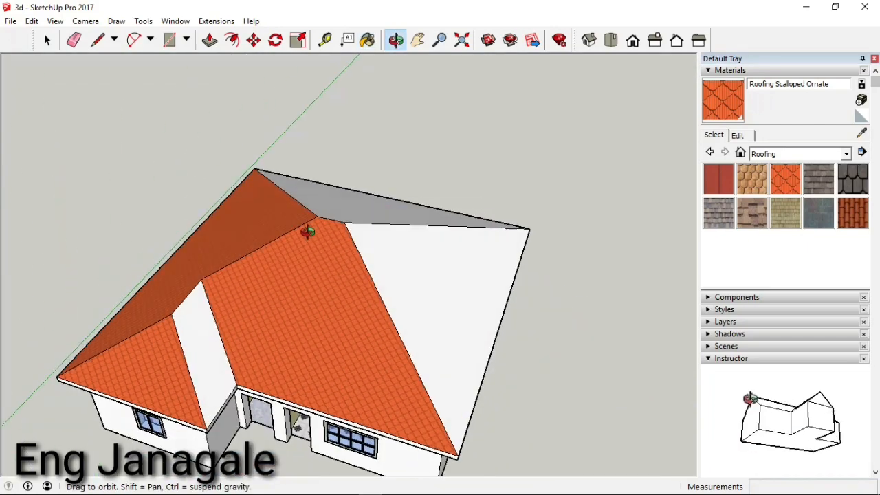
pyautogui.click(725, 102)
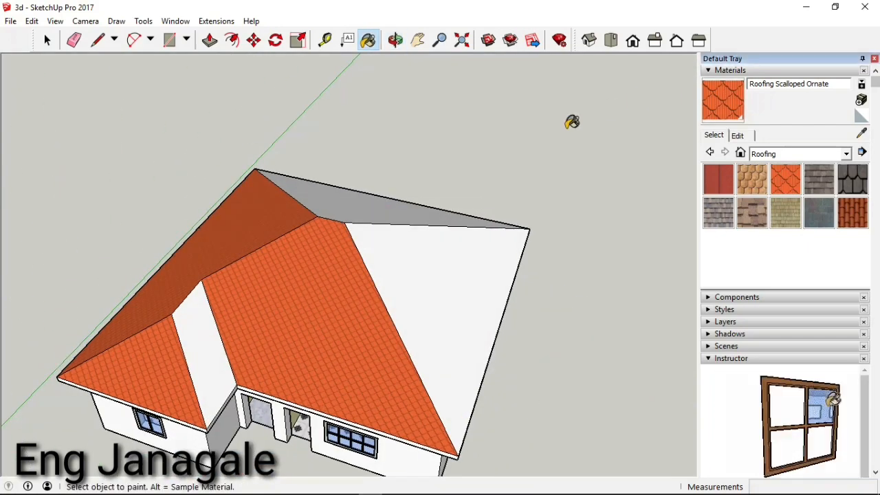
pyautogui.click(370, 208)
pyautogui.click(415, 328)
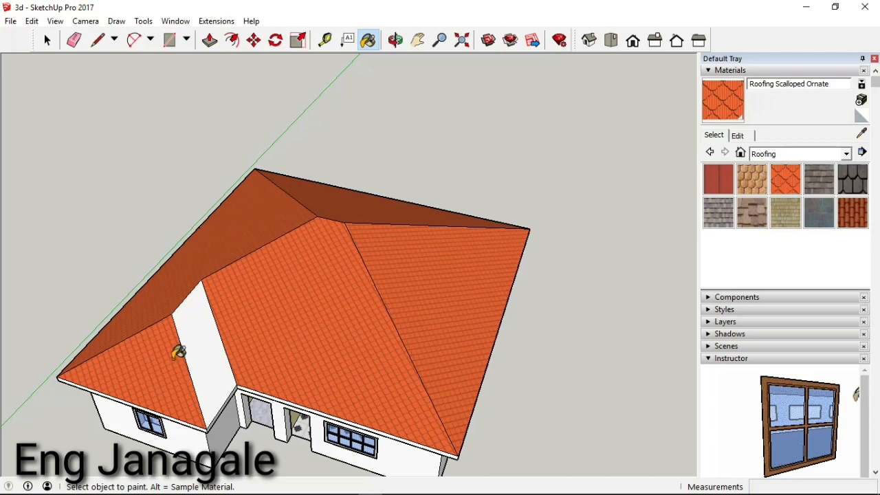
pyautogui.click(207, 341)
pyautogui.scroll(-3, 356, 286)
pyautogui.scroll(2, 334, 339)
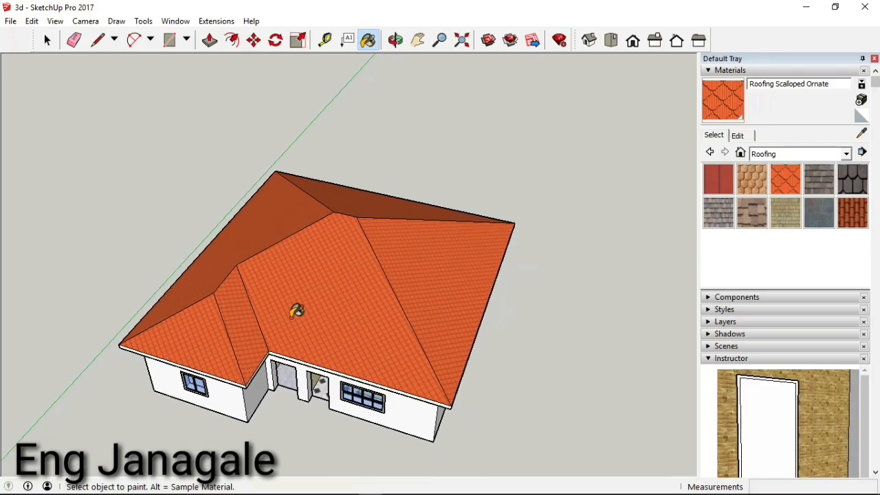
# Step: Enlarge the Roofing Scalloped Ornate texture by setting its width to 0.8 m
pyautogui.click(396, 40)
pyautogui.moveTo(415, 298); pyautogui.dragTo(635, 463)
pyautogui.moveTo(369, 406); pyautogui.dragTo(45, 232)
pyautogui.moveTo(278, 300); pyautogui.dragTo(279, 398)
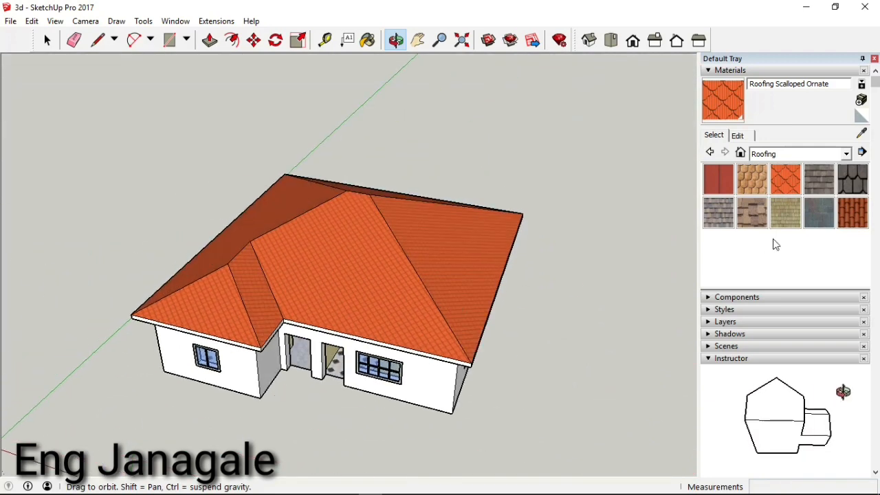
pyautogui.click(738, 135)
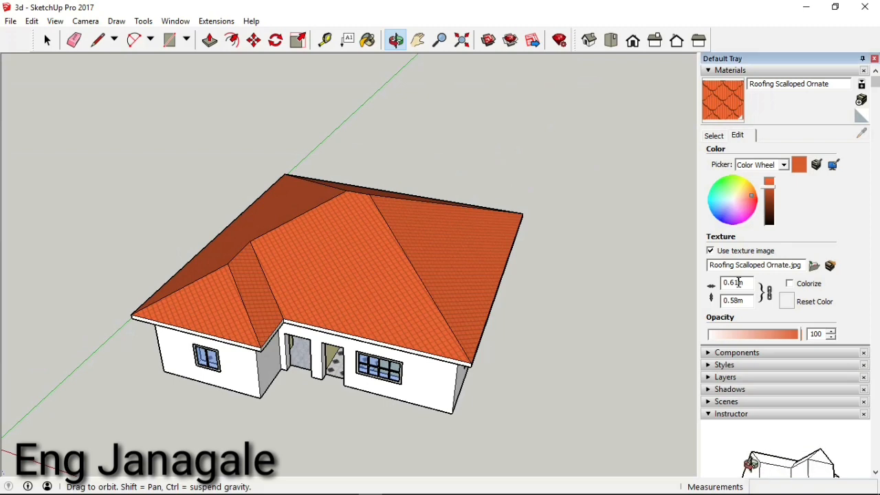
pyautogui.press('Return')
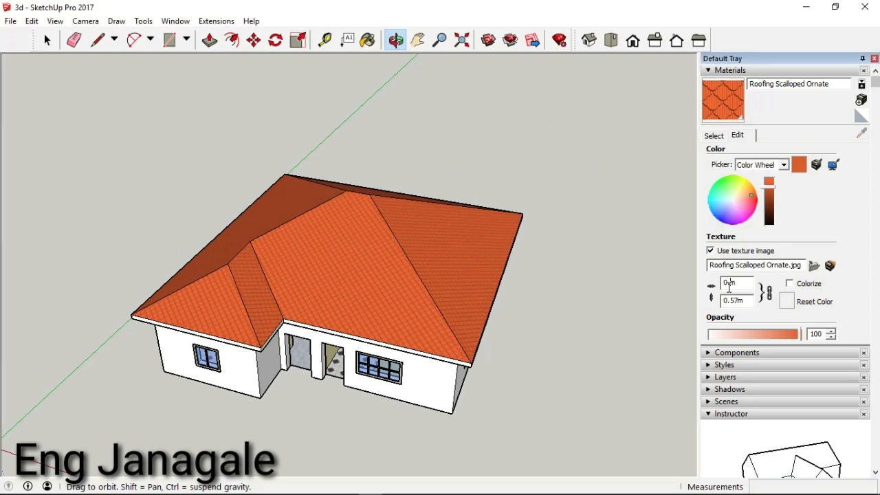
pyautogui.write('.8')
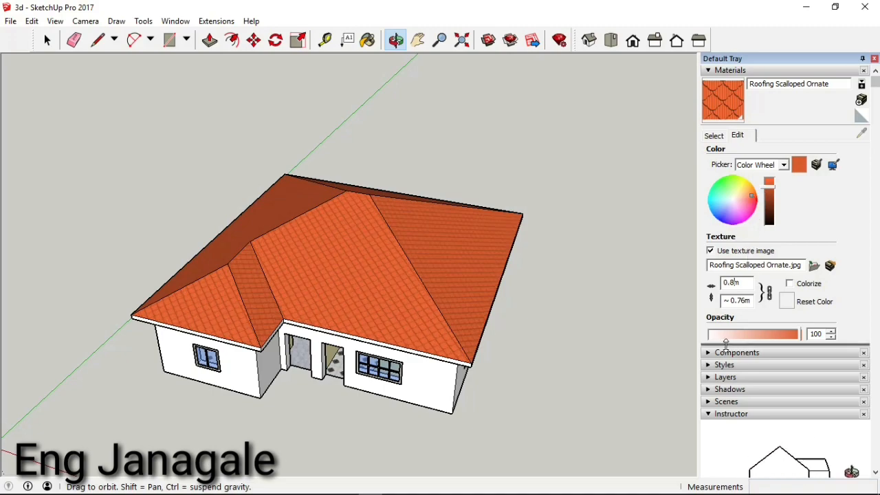
pyautogui.scroll(8, 335, 342)
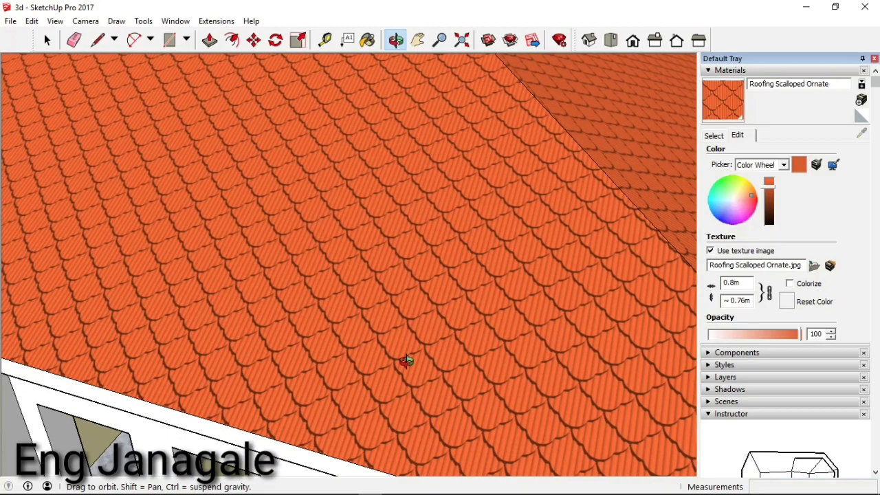
pyautogui.scroll(-5, 406, 361)
pyautogui.moveTo(447, 374); pyautogui.dragTo(306, 228)
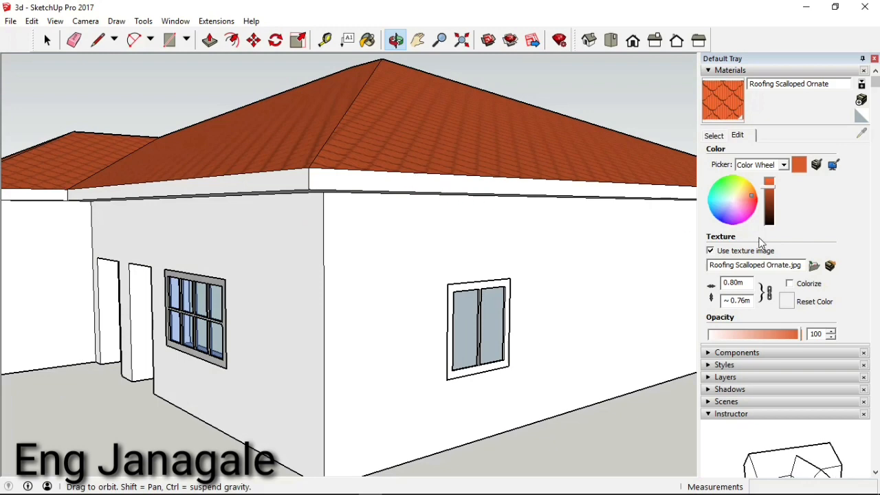
# Step: Browse the Carpet, Landscaping and Window Coverings material collections and open the Wood collection
pyautogui.click(713, 135)
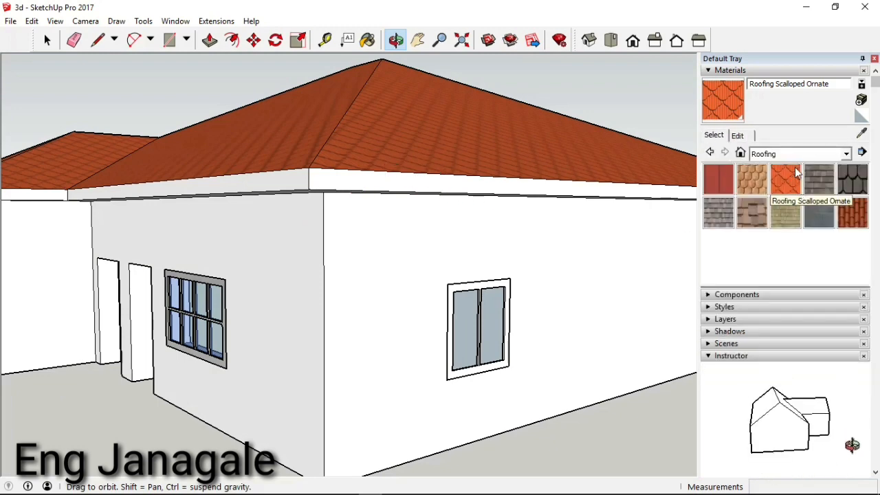
pyautogui.click(846, 154)
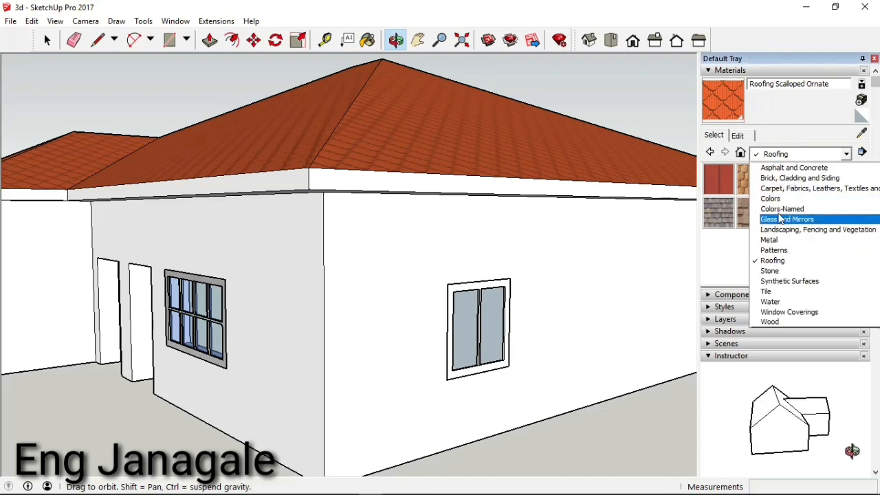
pyautogui.click(770, 190)
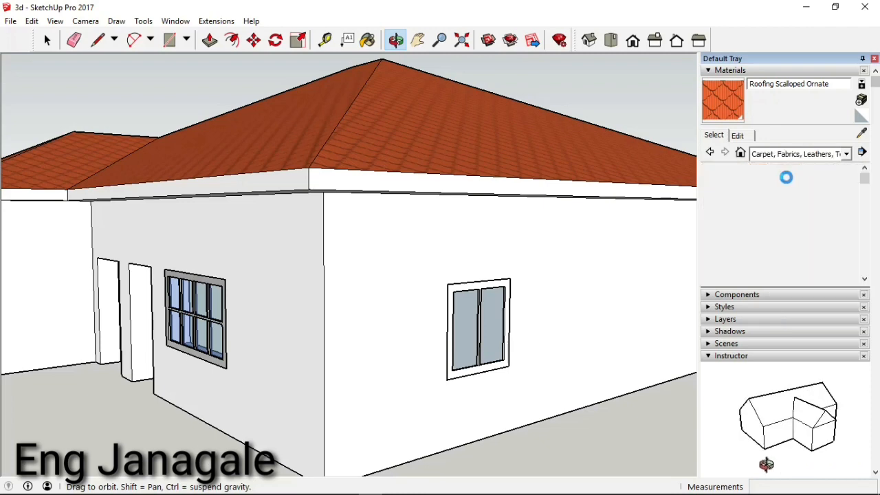
pyautogui.click(847, 154)
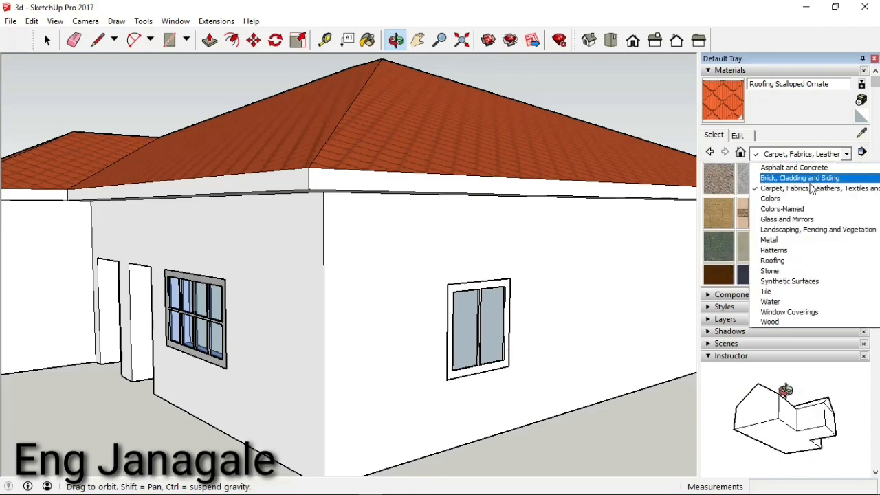
pyautogui.click(794, 229)
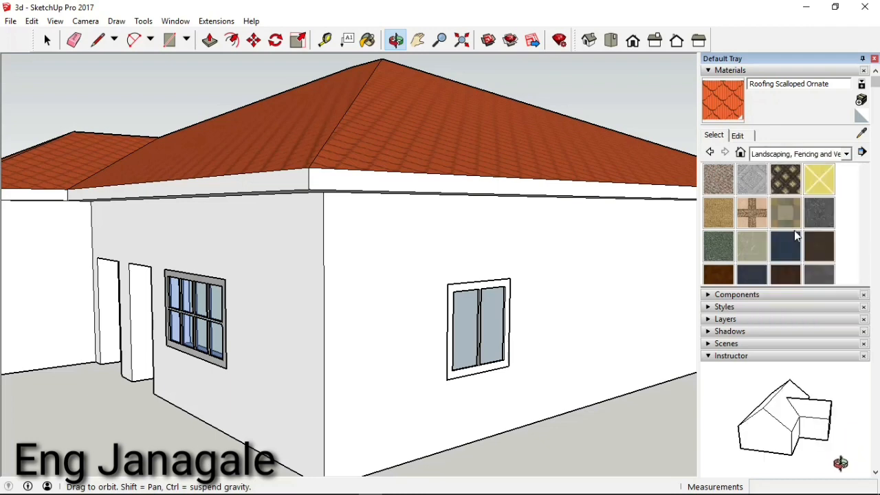
pyautogui.click(850, 155)
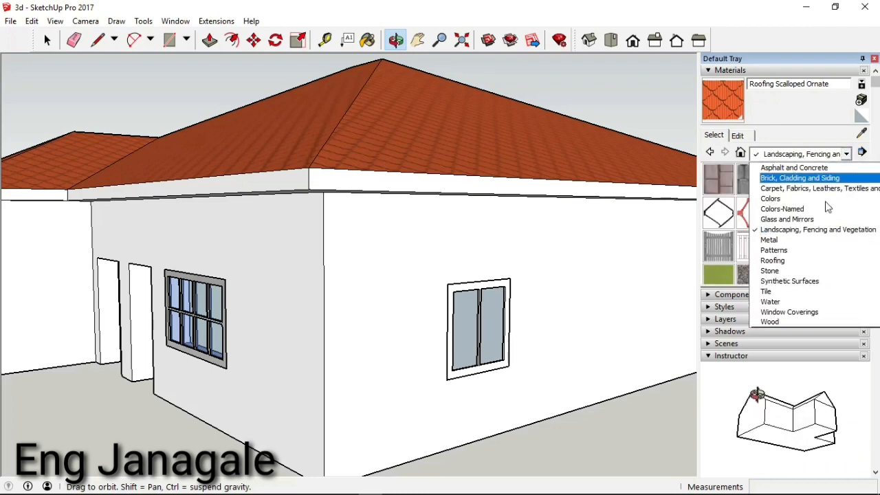
pyautogui.click(784, 314)
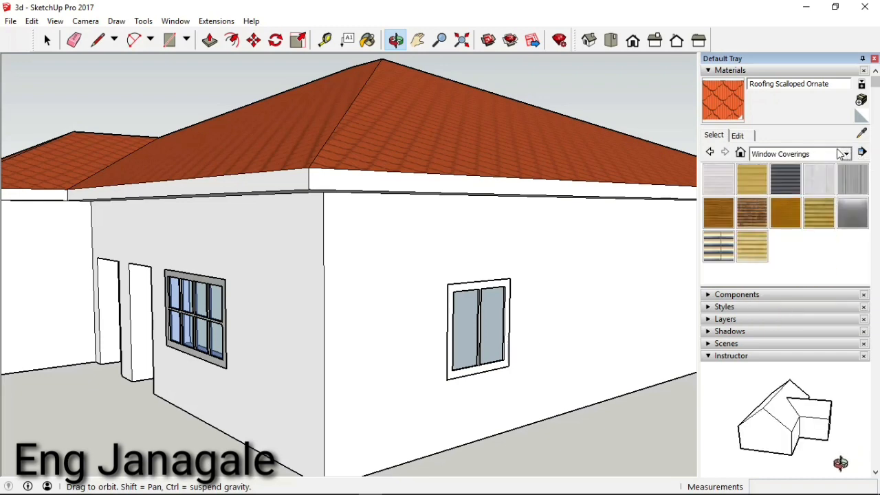
pyautogui.click(848, 155)
pyautogui.click(784, 321)
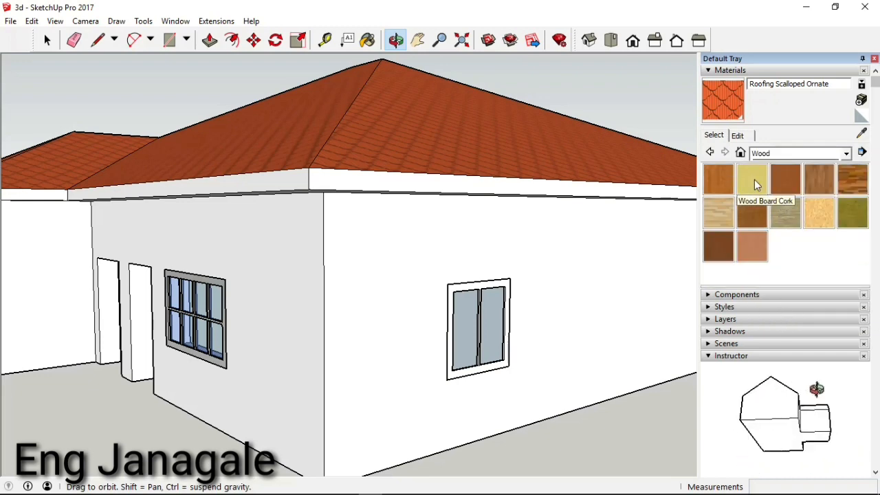
# Step: Paint the roof fascia on the main side, above the entrance and around the small wing with Wood Board Cork
pyautogui.click(755, 179)
pyautogui.click(527, 183)
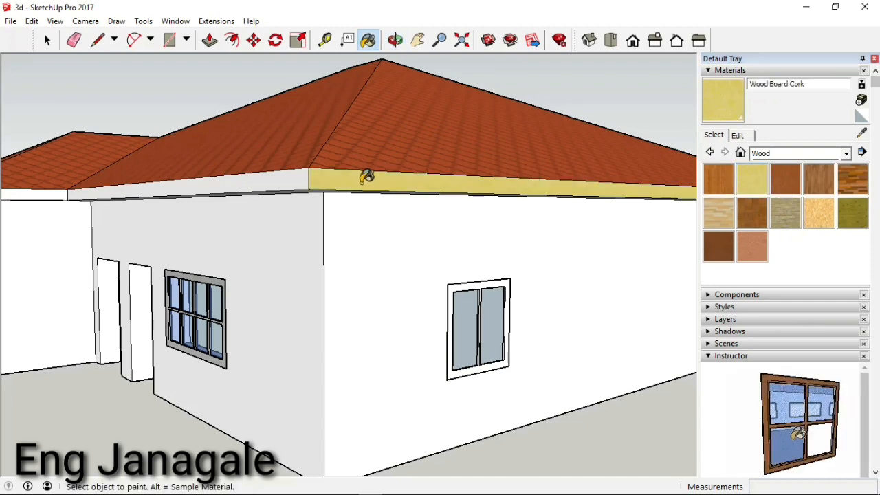
pyautogui.click(283, 172)
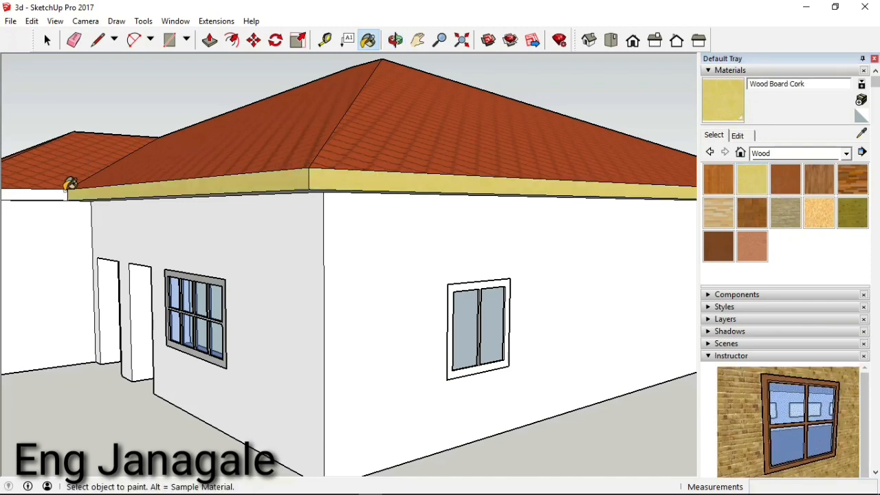
pyautogui.click(44, 195)
pyautogui.scroll(-4, 174, 233)
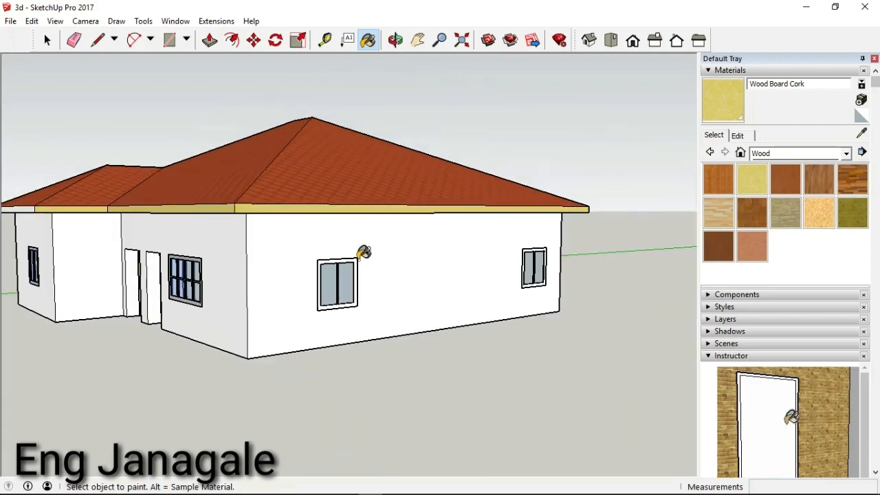
pyautogui.scroll(-2, 357, 258)
pyautogui.scroll(4, 82, 216)
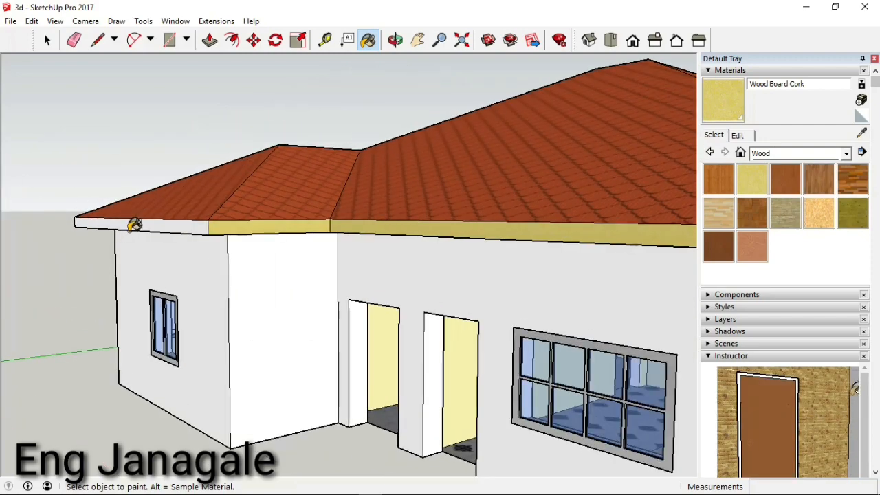
pyautogui.scroll(3, 135, 225)
pyautogui.click(203, 221)
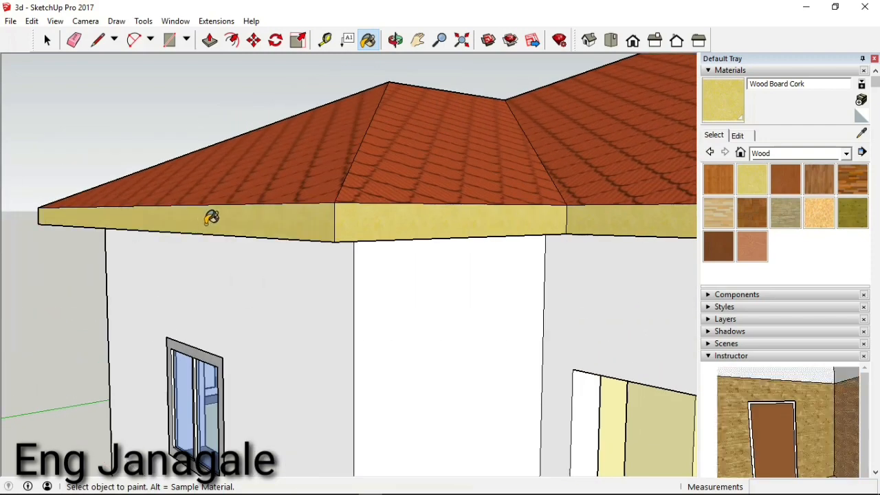
# Step: Paint the fascia along the long side wall opposite the entrance side with Wood Board Cork
pyautogui.click(395, 40)
pyautogui.moveTo(295, 226); pyautogui.dragTo(383, 315)
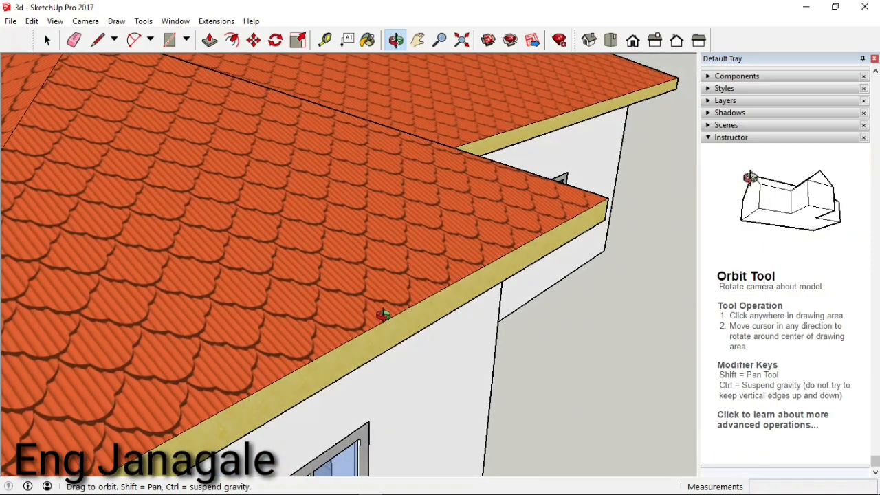
pyautogui.scroll(-6, 573, 288)
pyautogui.scroll(3, 393, 181)
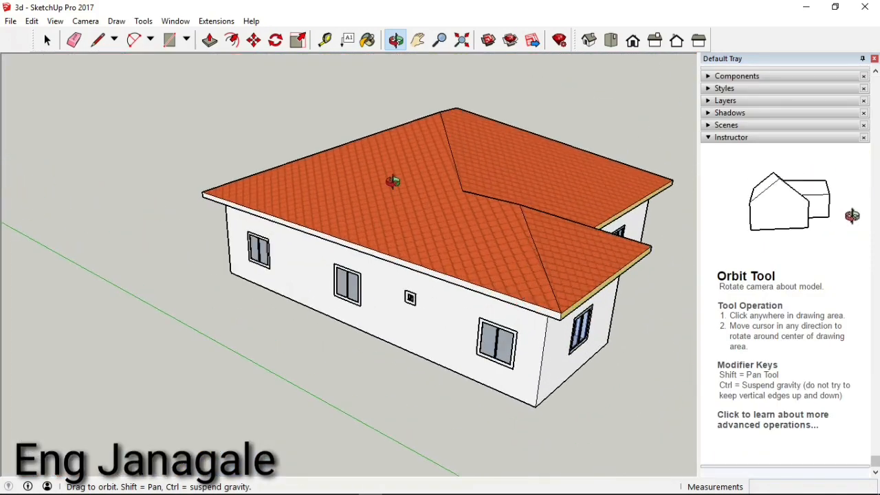
pyautogui.click(367, 39)
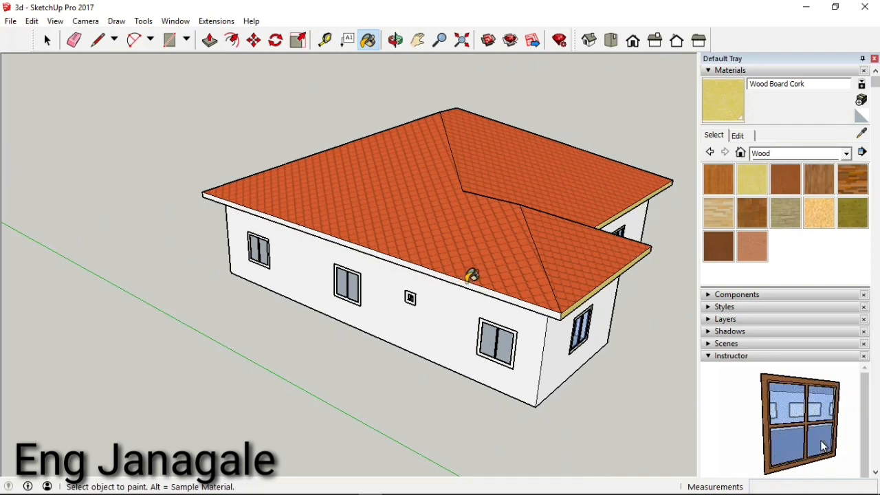
pyautogui.scroll(2, 475, 277)
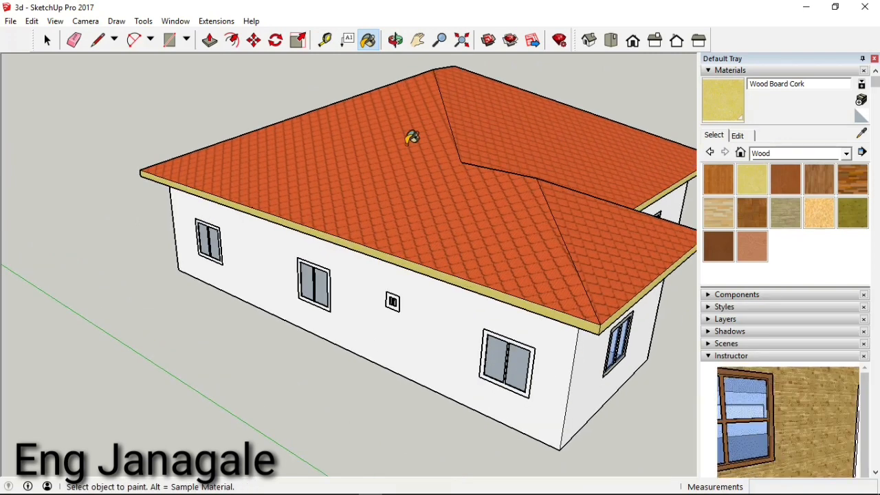
# Step: Paint the last white fascia, along the wall with two small vents, with Wood Board Cork
pyautogui.click(396, 40)
pyautogui.moveTo(273, 135); pyautogui.dragTo(454, 74)
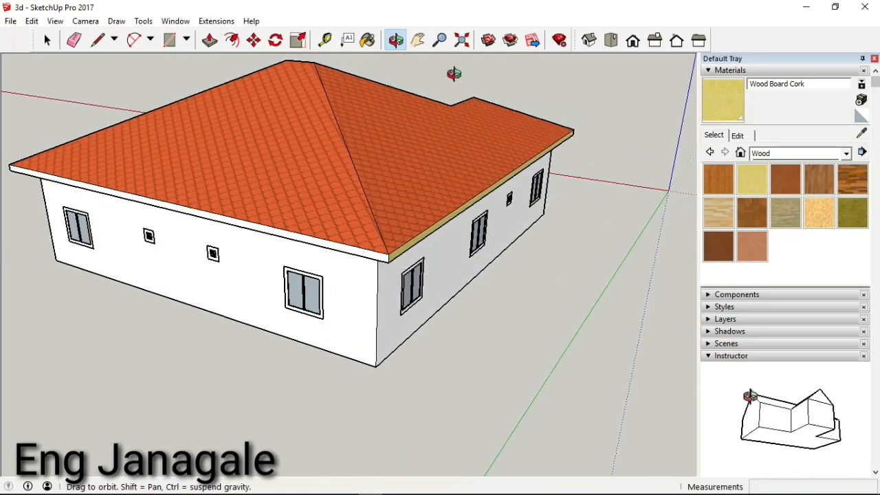
pyautogui.click(718, 111)
pyautogui.scroll(-5, 499, 295)
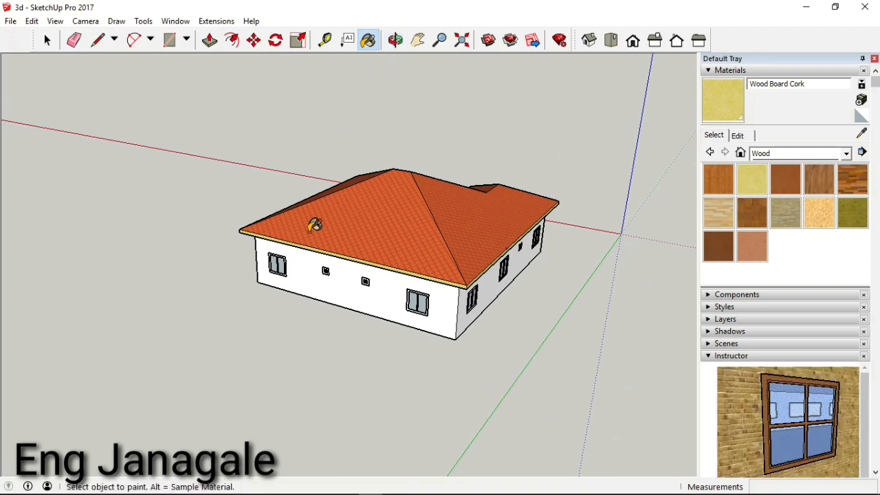
# Step: Examine the painted roof and fascia from the entrance side of the house
pyautogui.click(397, 41)
pyautogui.moveTo(348, 229)
pyautogui.mouseDown()
pyautogui.moveTo(445, 284)
pyautogui.moveTo(361, 314)
pyautogui.moveTo(662, 238)
pyautogui.moveTo(232, 308)
pyautogui.moveTo(362, 378)
pyautogui.moveTo(339, 317)
pyautogui.mouseUp()
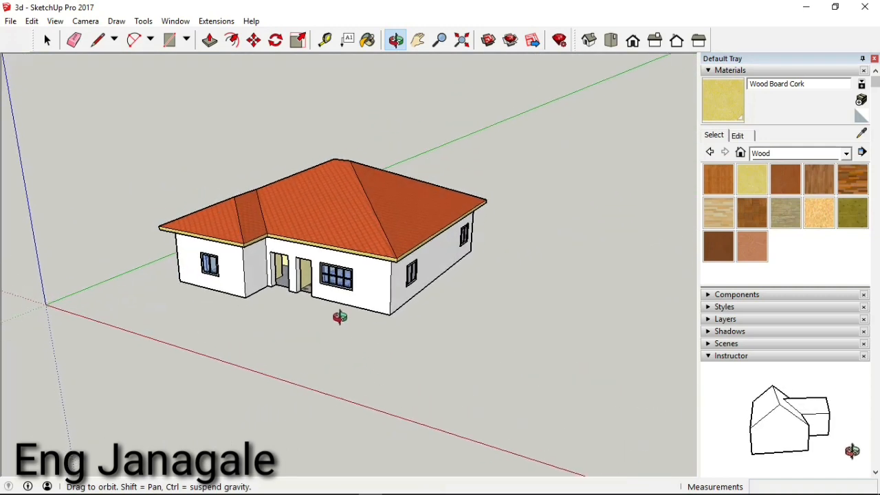
pyautogui.scroll(-1, 315, 276)
pyautogui.scroll(4, 356, 309)
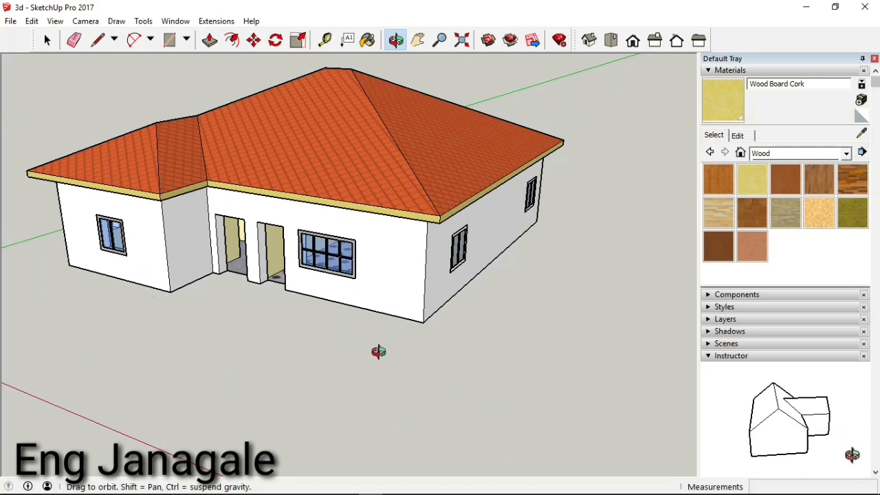
pyautogui.scroll(2, 393, 315)
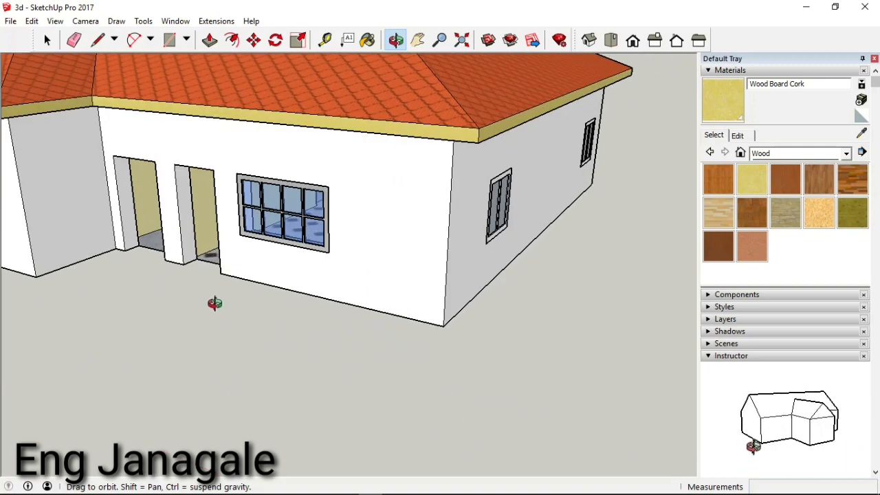
pyautogui.scroll(-5, 290, 255)
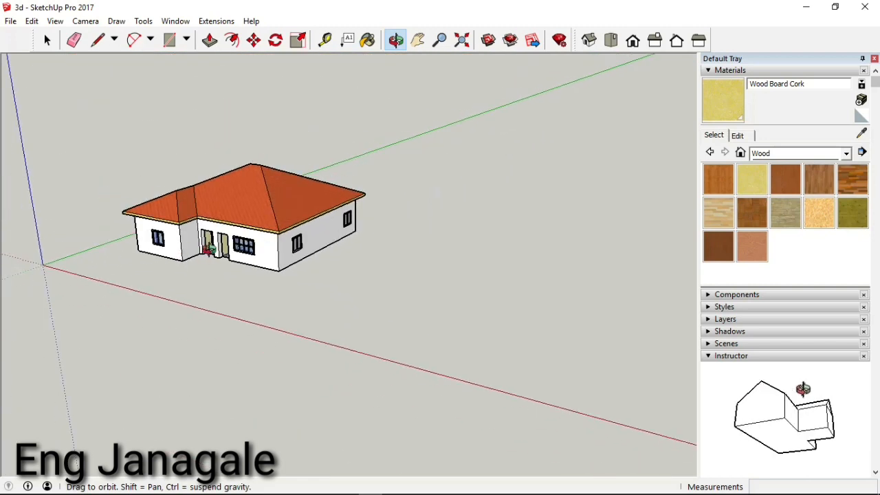
# Step: Open the separate floor slab group for editing and raise its top face by 0.25 m with Push/Pull
pyautogui.scroll(-7, 209, 249)
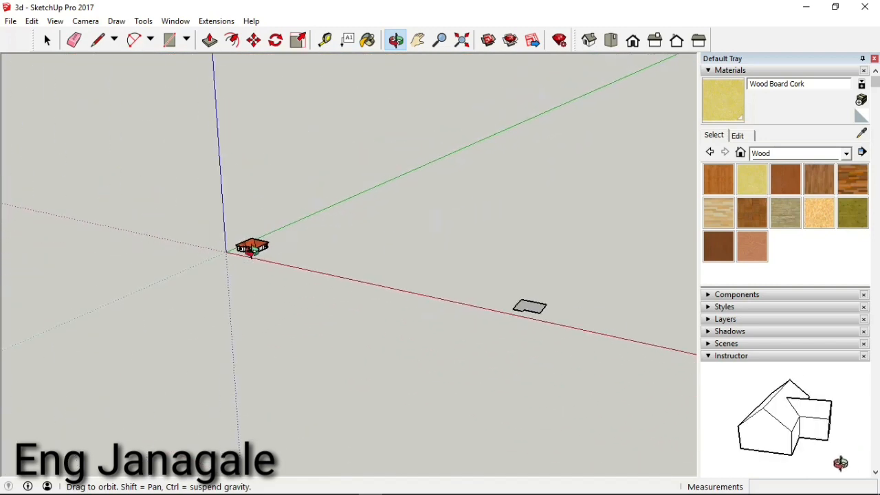
pyautogui.scroll(6, 516, 318)
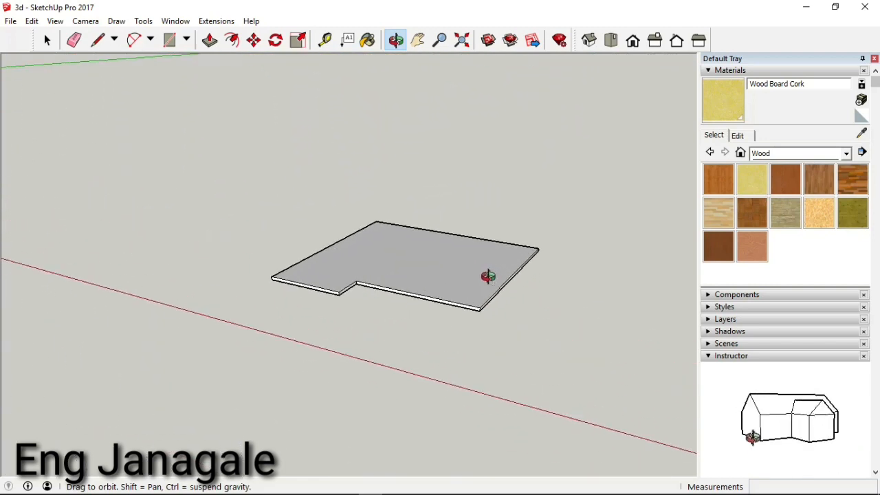
pyautogui.scroll(2, 487, 277)
pyautogui.scroll(2, 486, 277)
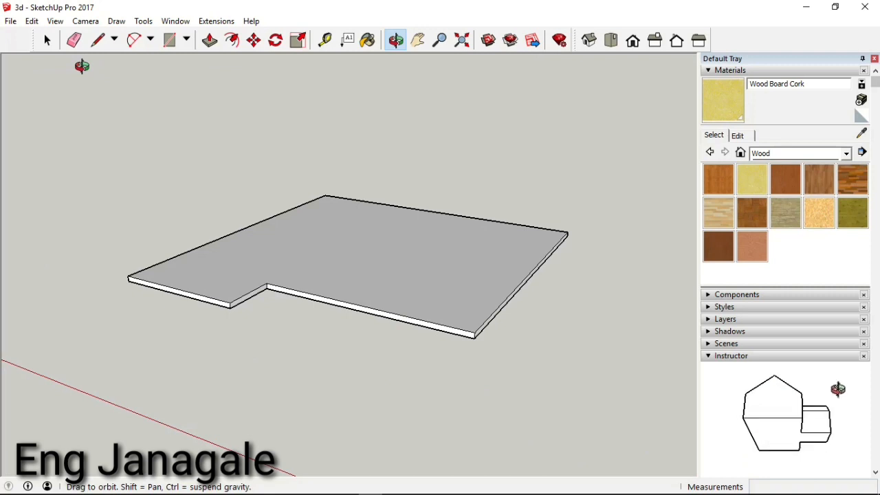
pyautogui.click(210, 40)
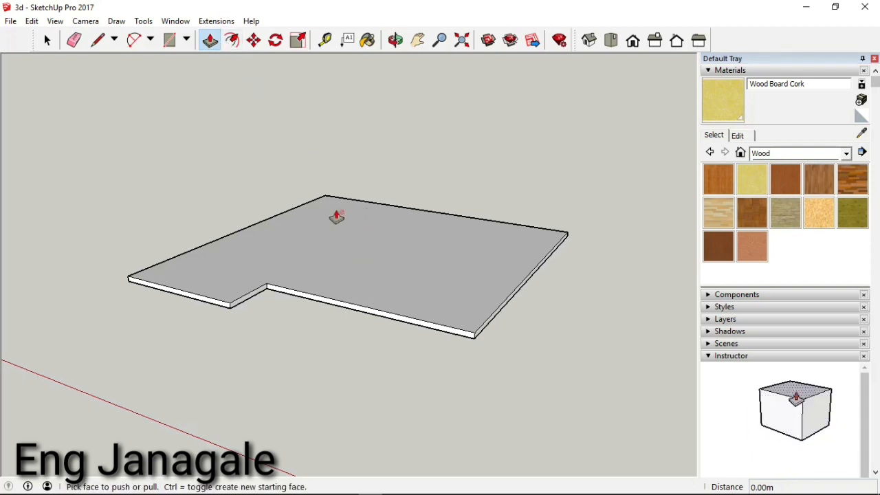
pyautogui.click(47, 39)
pyautogui.doubleClick(427, 290)
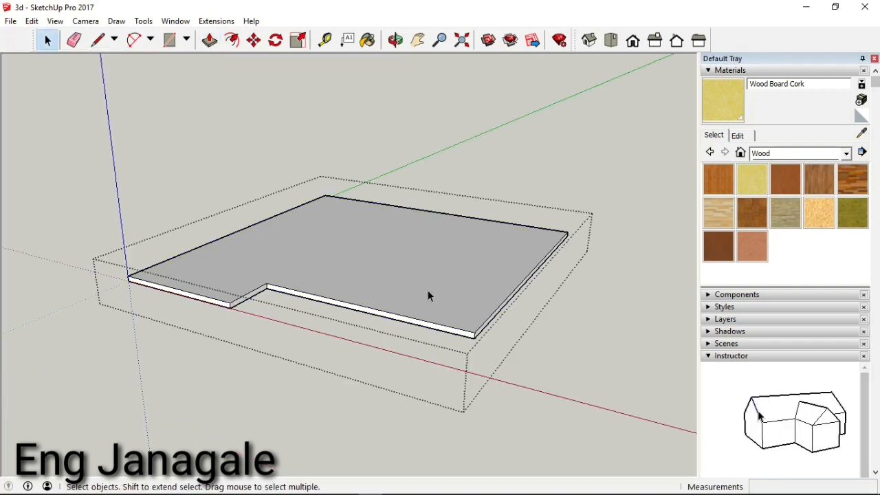
pyautogui.click(427, 291)
pyautogui.click(209, 40)
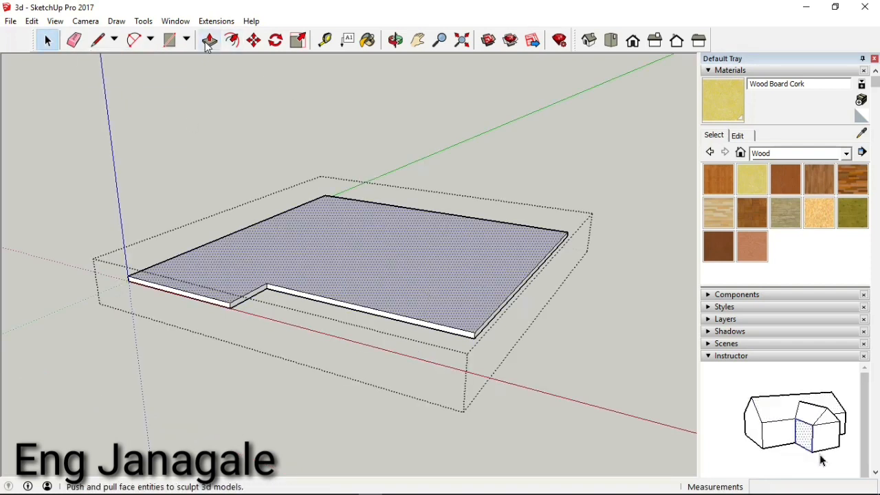
pyautogui.click(381, 281)
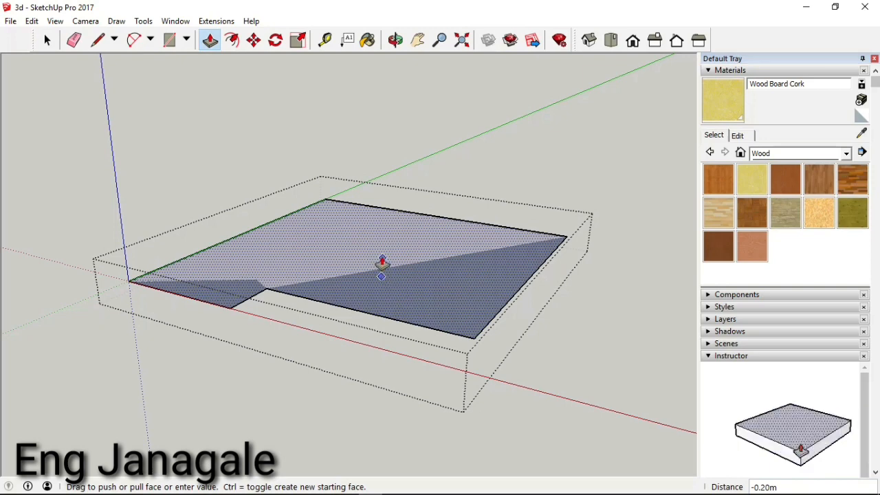
pyautogui.click(377, 238)
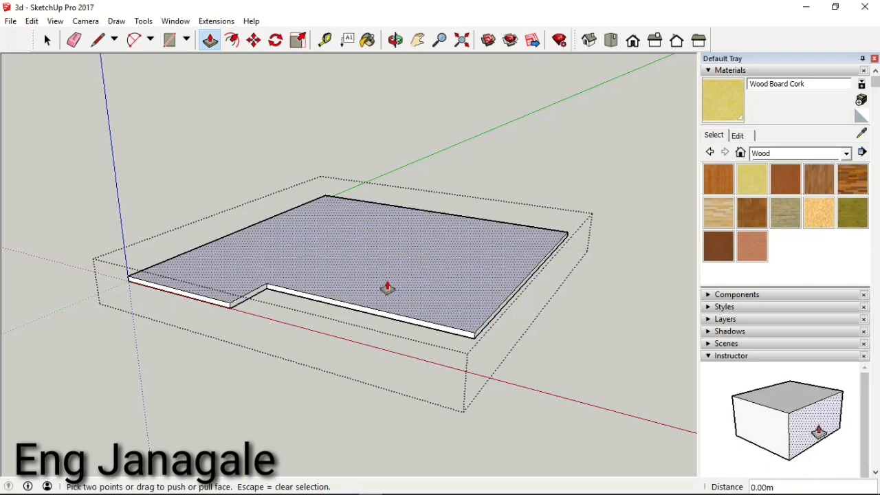
pyautogui.click(387, 287)
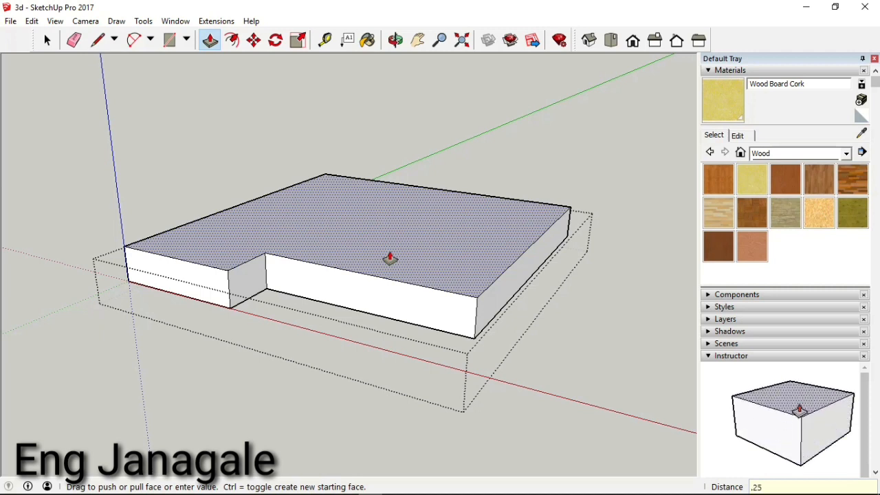
pyautogui.press('Return')
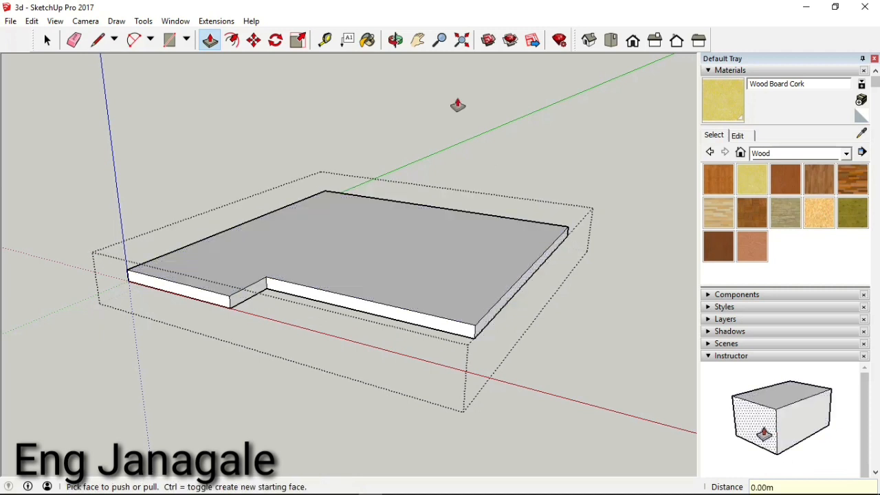
pyautogui.click(254, 40)
pyautogui.click(474, 326)
pyautogui.scroll(-1, 406, 367)
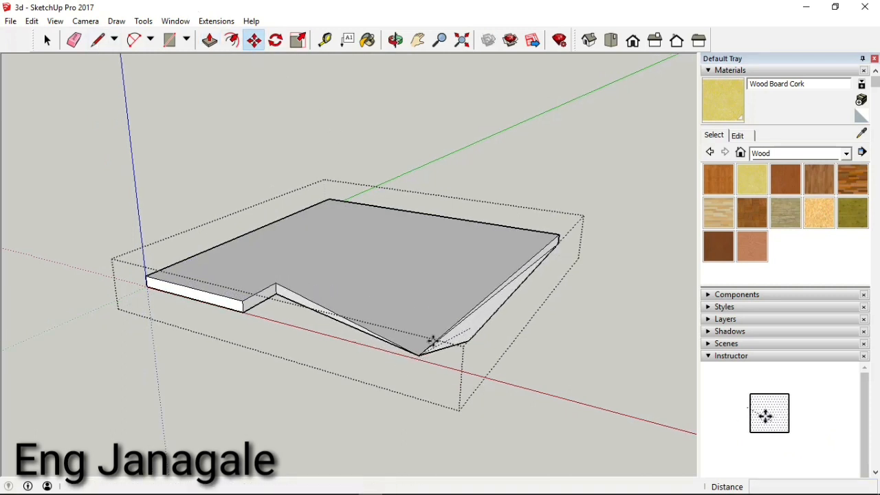
pyautogui.press('Escape')
# Step: Close the slab group and move the whole slab from its distant location to the base of the house
pyautogui.click(48, 42)
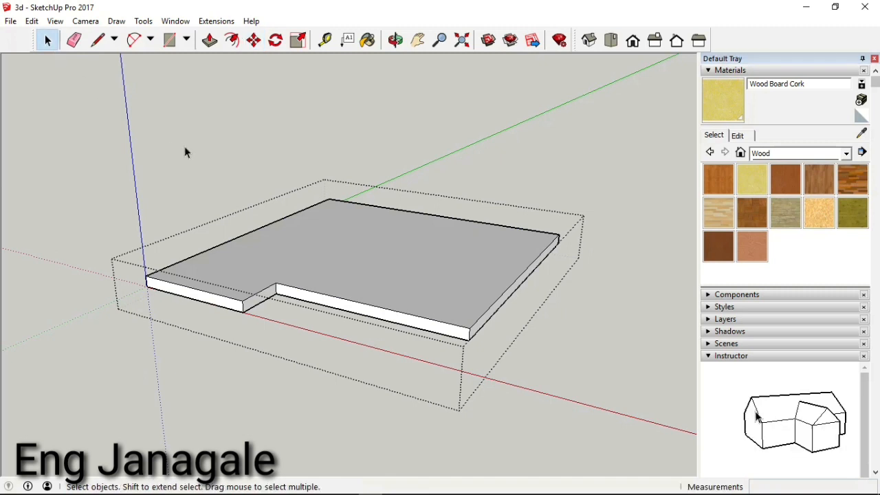
pyautogui.click(184, 145)
pyautogui.click(254, 40)
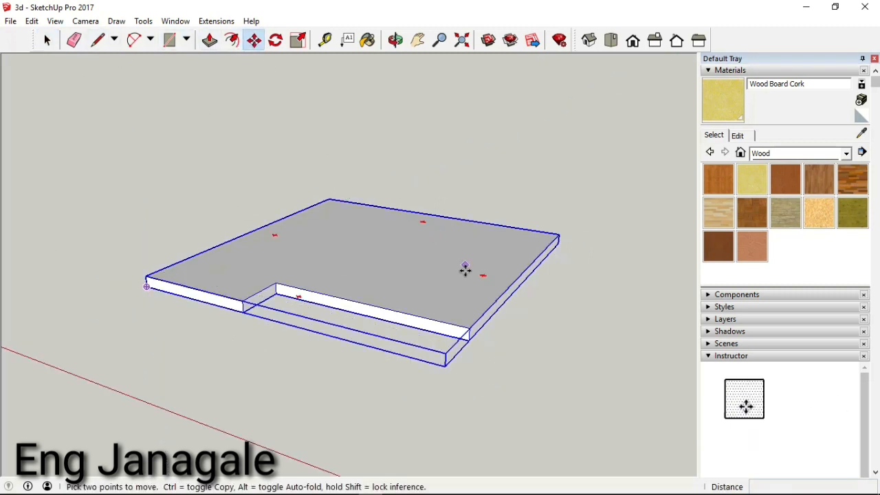
pyautogui.click(471, 342)
pyautogui.scroll(-8, 450, 362)
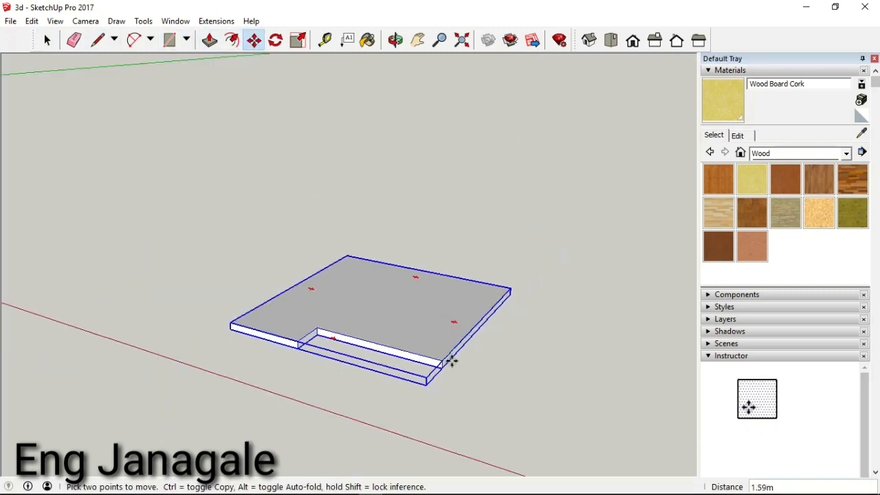
pyautogui.scroll(7, 137, 290)
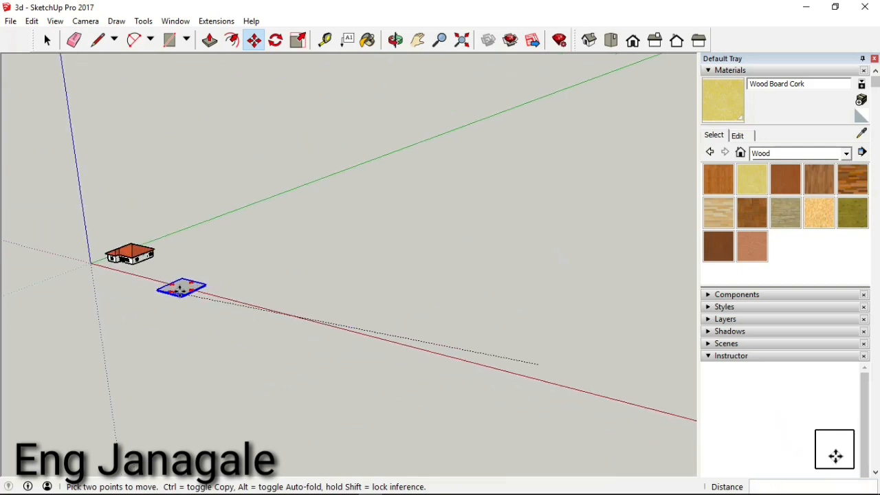
pyautogui.scroll(3, 199, 310)
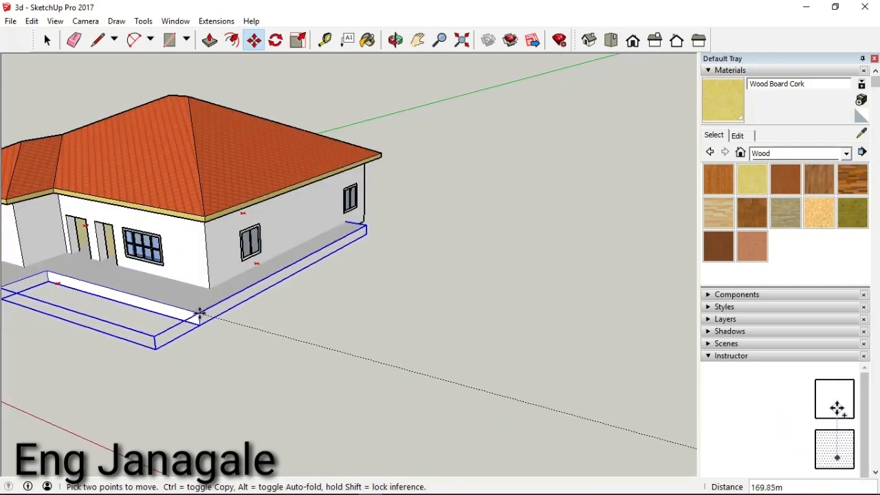
pyautogui.scroll(3, 204, 296)
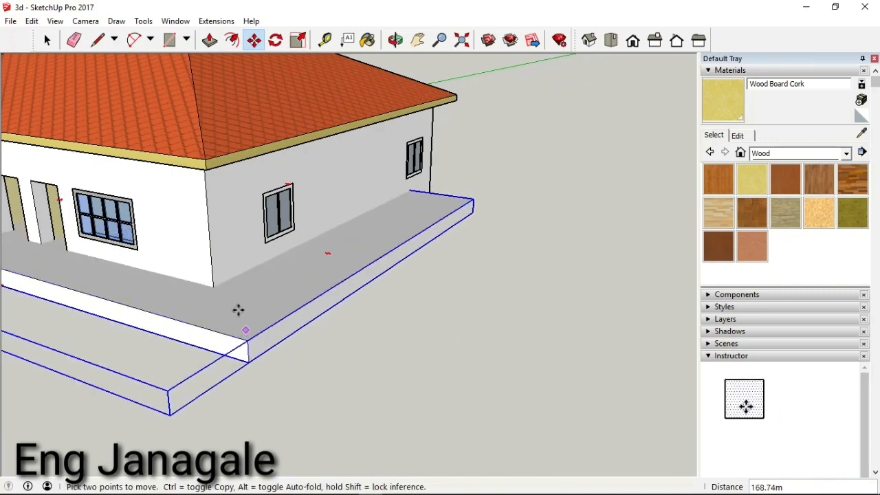
pyautogui.click(387, 224)
# Step: Move the slab by its upper outer corner onto the small wing's bottom corner, aligning it beneath the house as a plinth
pyautogui.scroll(-6, 383, 326)
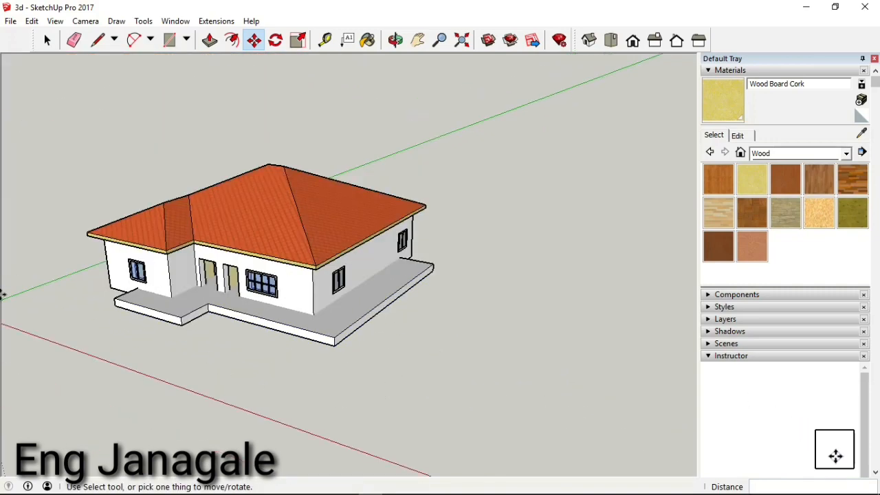
pyautogui.scroll(2, 48, 285)
pyautogui.scroll(4, 261, 353)
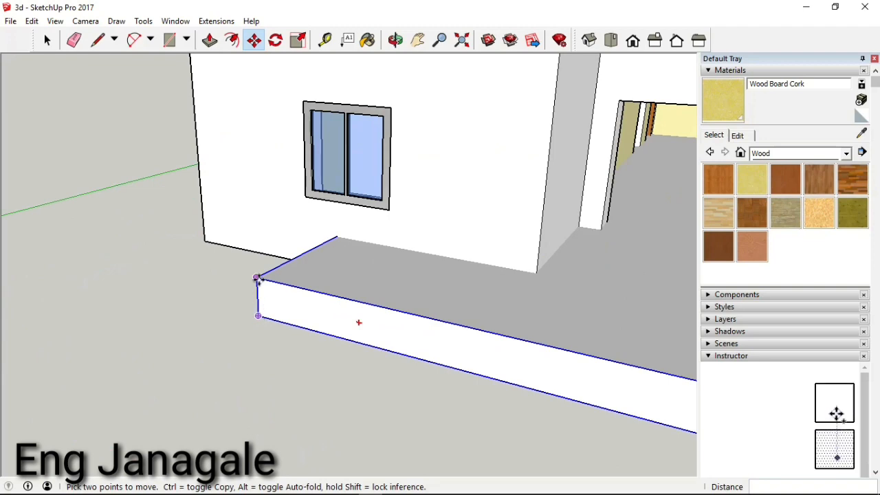
pyautogui.click(257, 278)
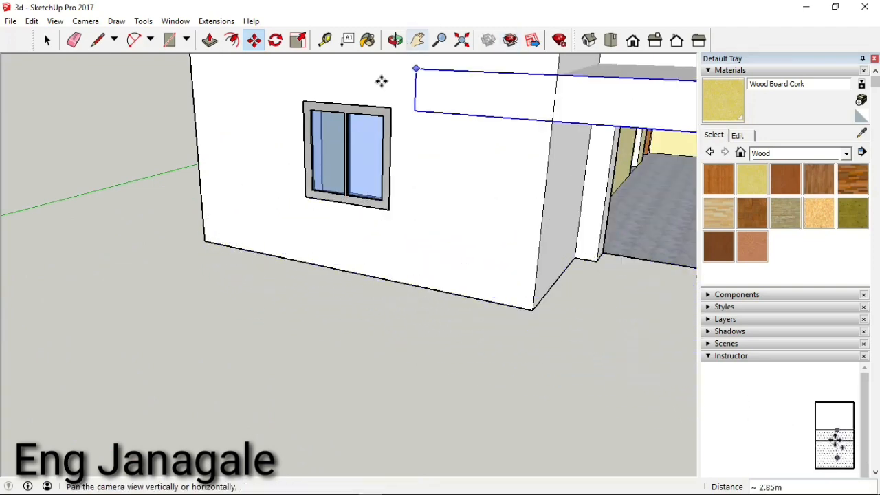
pyautogui.press('Escape')
pyautogui.click(396, 39)
pyautogui.moveTo(190, 230); pyautogui.dragTo(441, 169)
pyautogui.press('m')
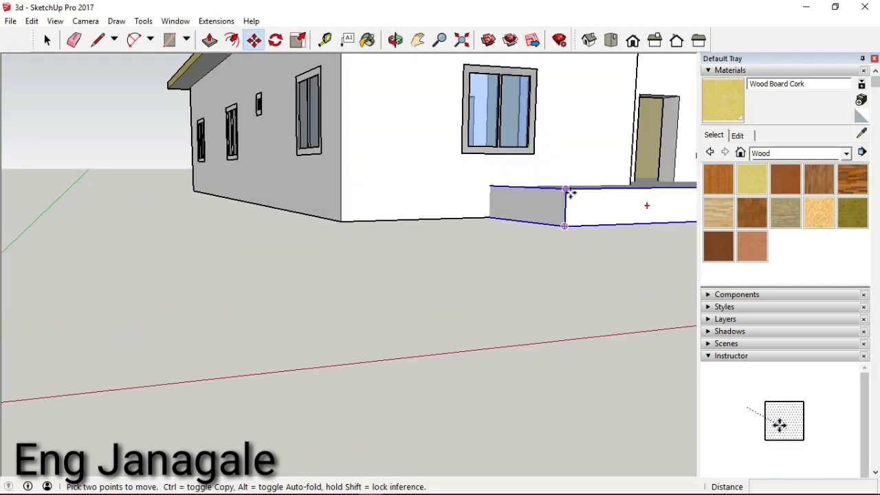
pyautogui.click(568, 189)
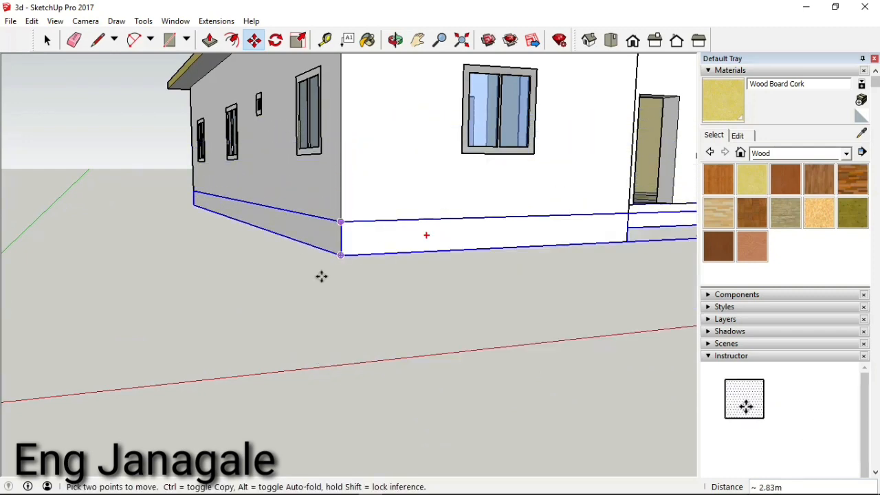
pyautogui.scroll(-4, 207, 316)
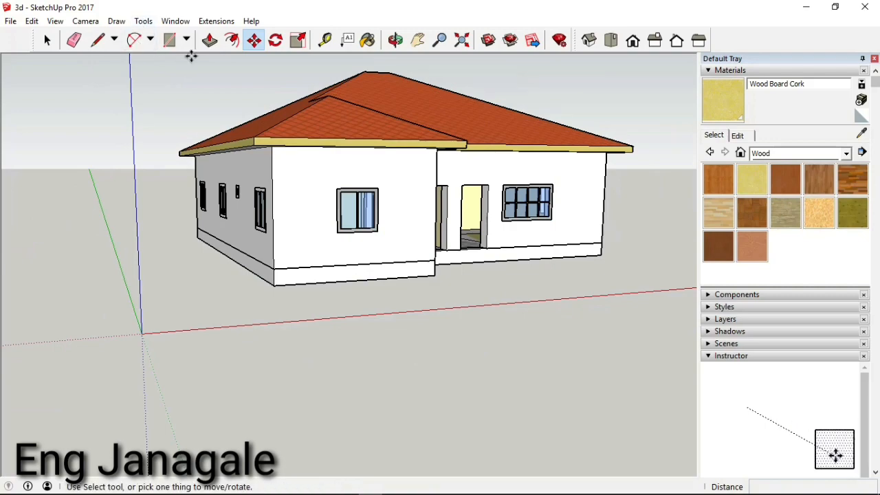
# Step: Extend the slab's recessed face below the entrance flush with the small wing's front to form a porch, and close the group
pyautogui.click(395, 40)
pyautogui.moveTo(514, 199); pyautogui.dragTo(367, 289)
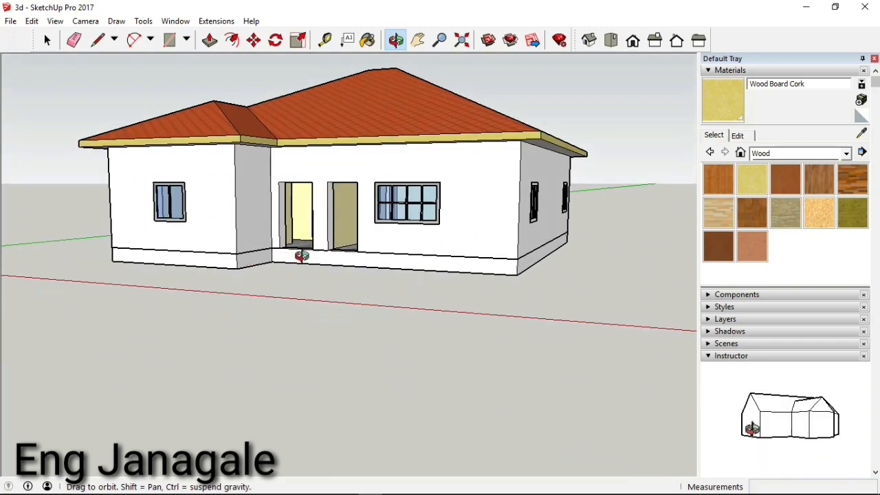
pyautogui.scroll(3, 402, 271)
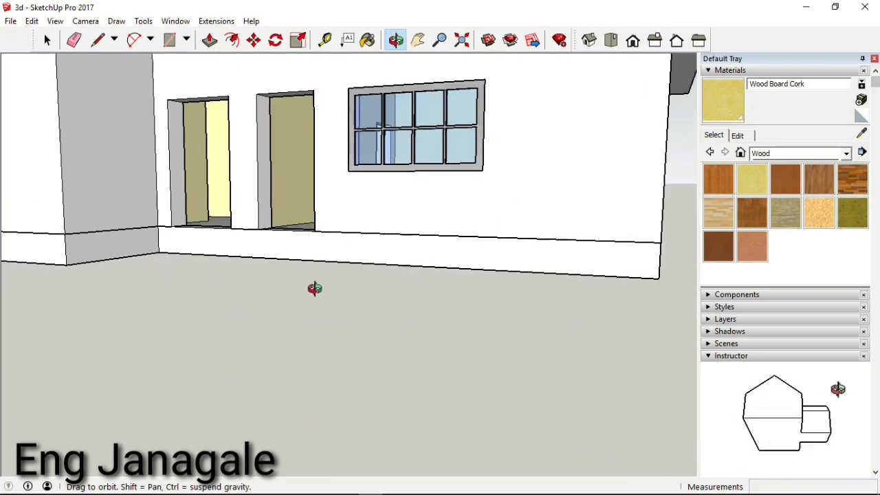
pyautogui.press('m')
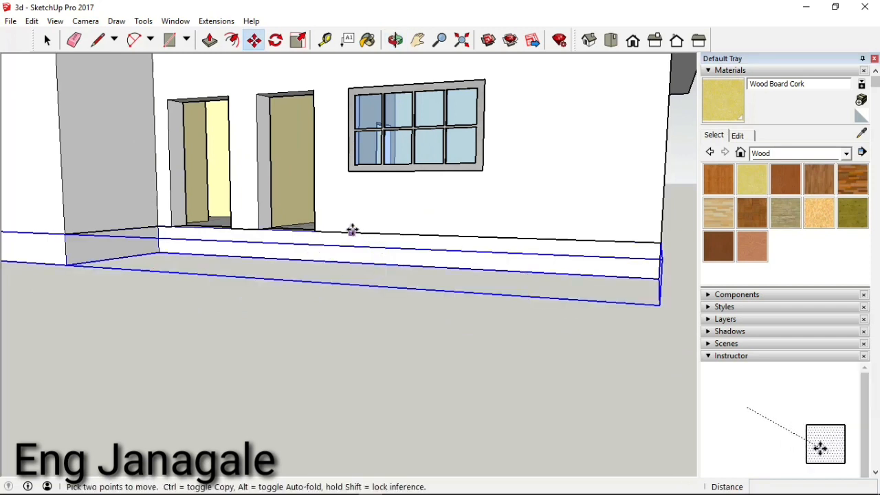
pyautogui.press('space')
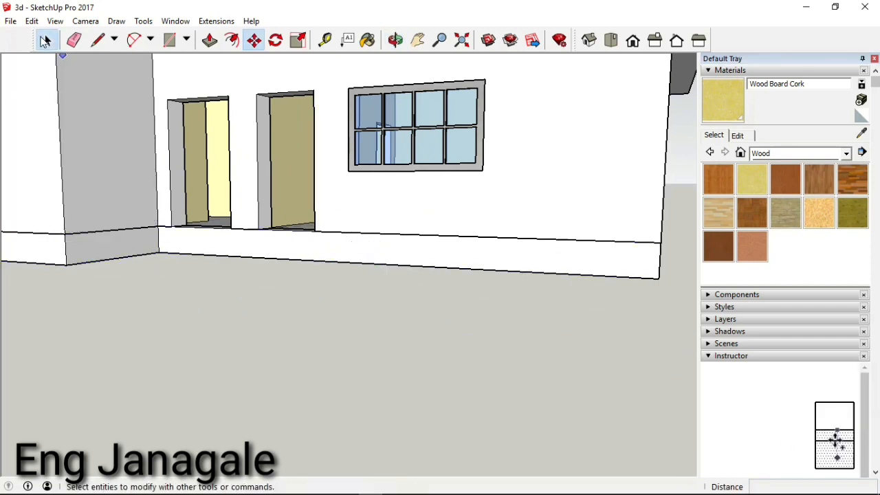
pyautogui.doubleClick(366, 257)
pyautogui.click(366, 256)
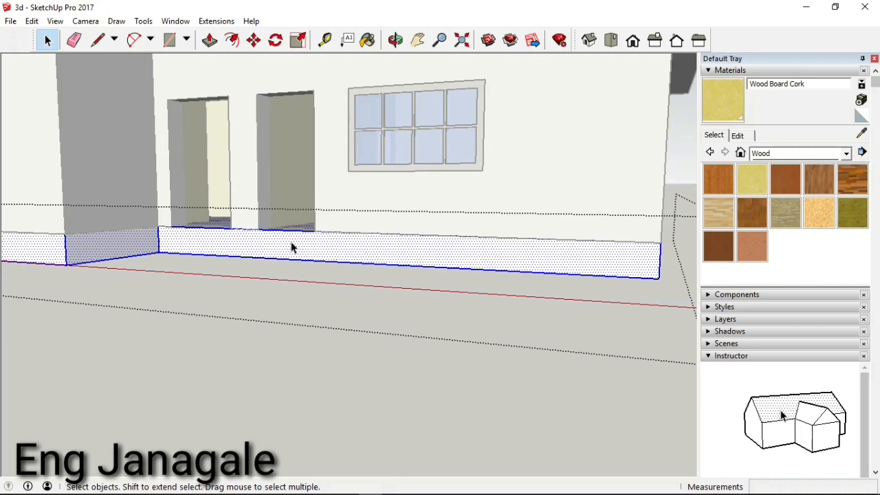
pyautogui.click(209, 41)
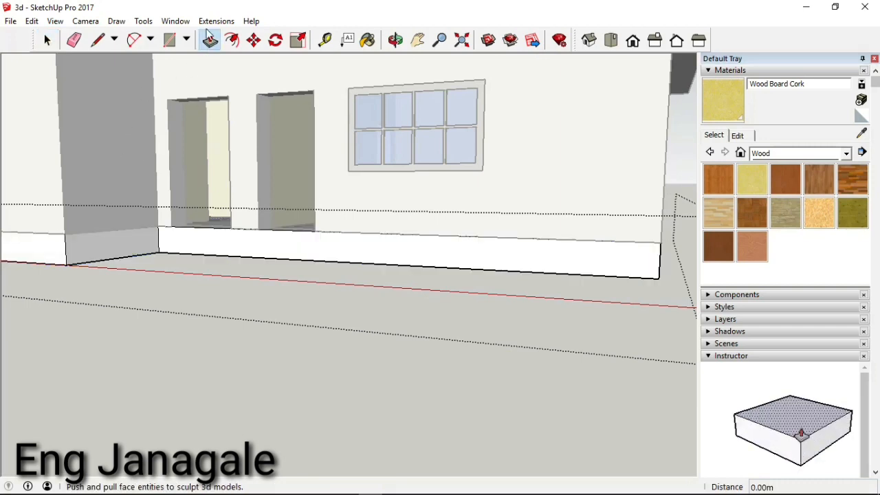
pyautogui.click(356, 255)
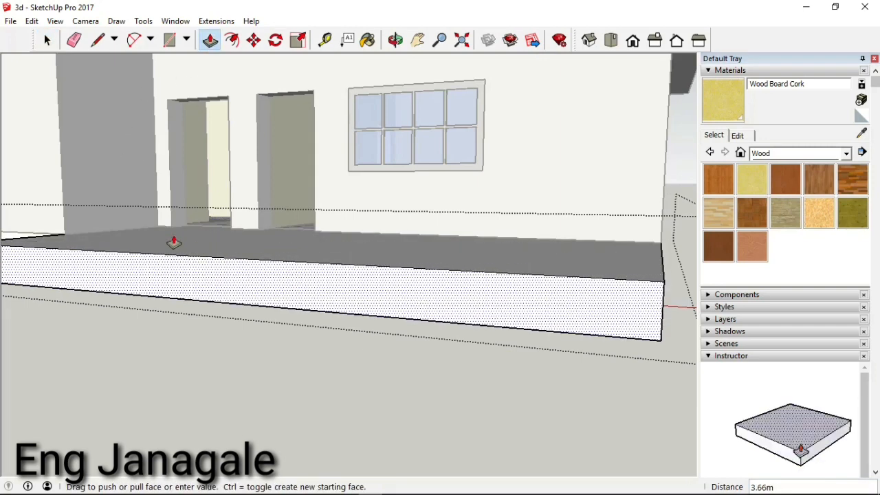
pyautogui.click(64, 235)
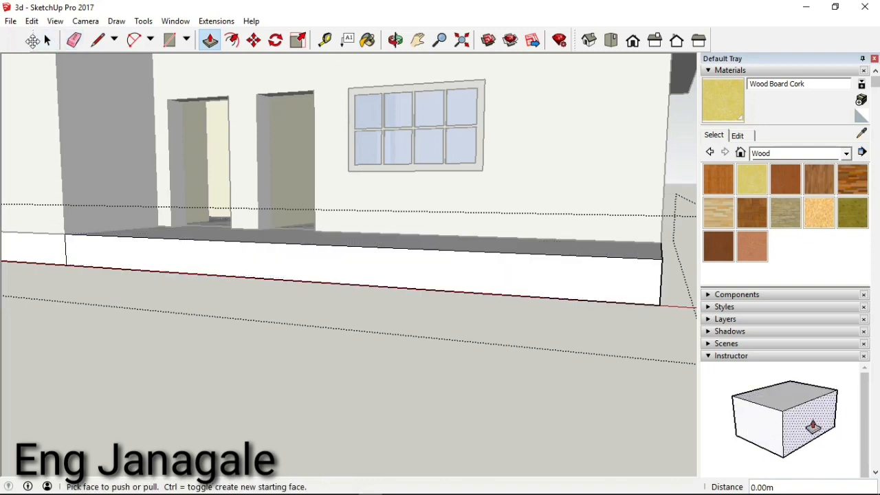
pyautogui.moveTo(34, 39); pyautogui.dragTo(46, 40)
pyautogui.click(59, 39)
pyautogui.click(206, 185)
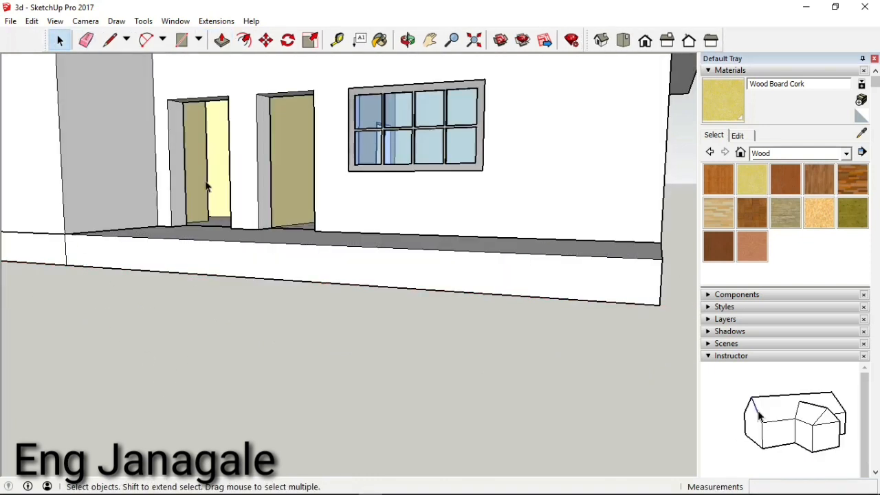
# Step: Examine the plinth and entrance porch from the side wall, the window side and the small wing
pyautogui.click(409, 40)
pyautogui.scroll(-5, 426, 282)
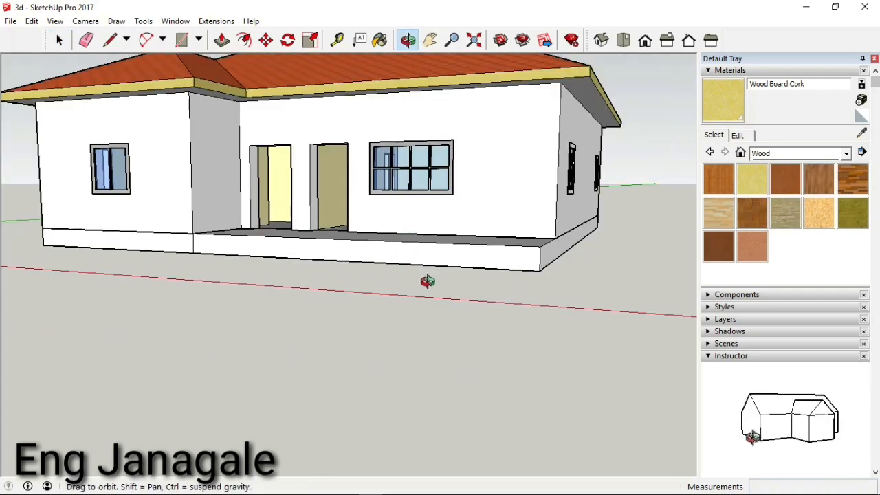
pyautogui.moveTo(427, 281); pyautogui.dragTo(257, 380)
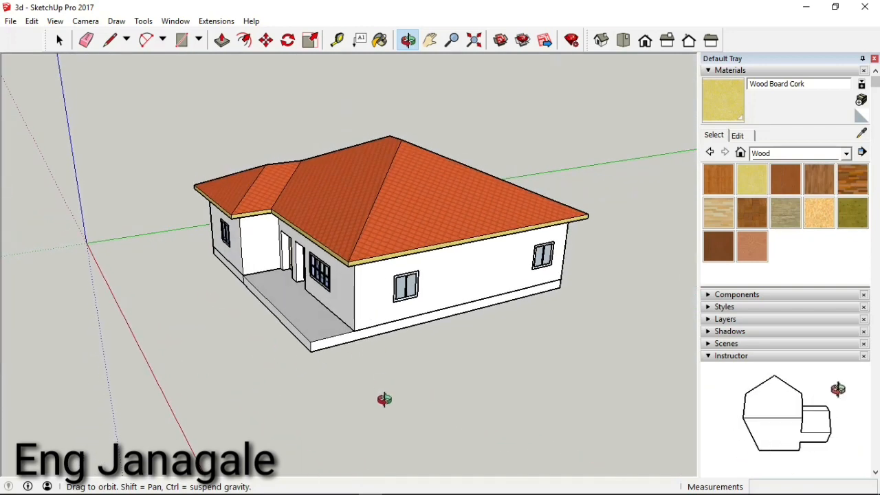
pyautogui.scroll(2, 383, 400)
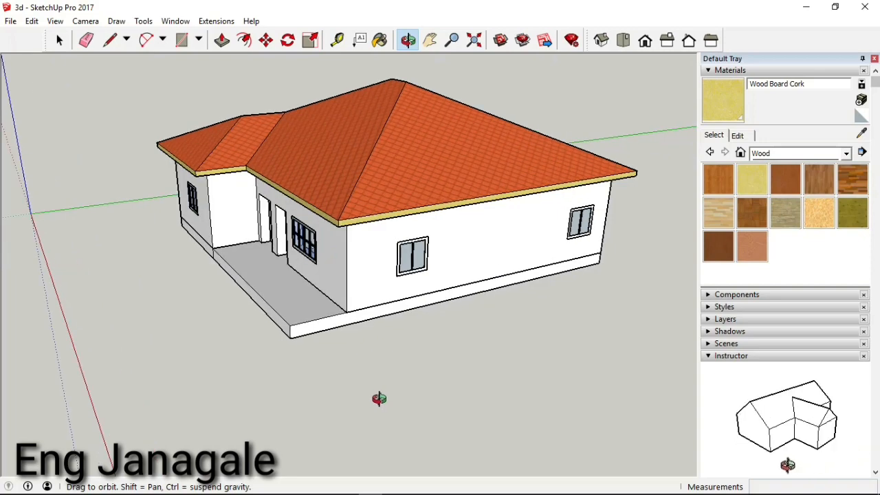
pyautogui.scroll(1, 378, 399)
pyautogui.moveTo(254, 342); pyautogui.dragTo(156, 326)
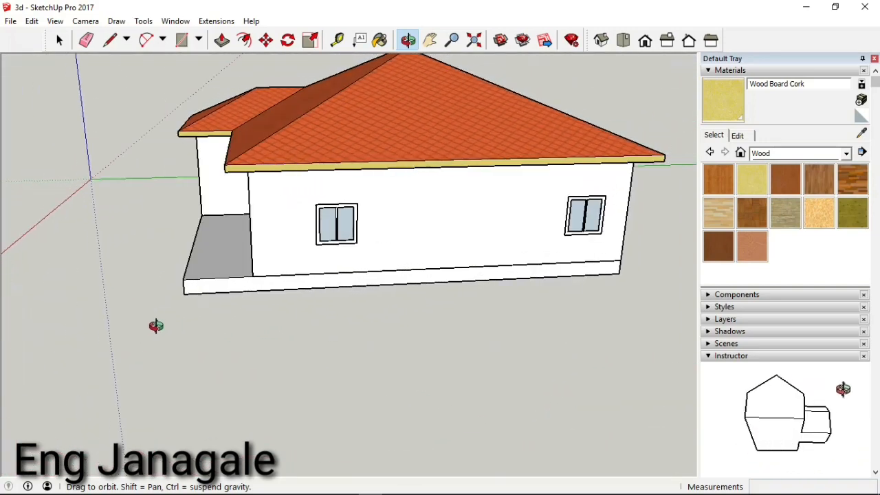
pyautogui.press('space')
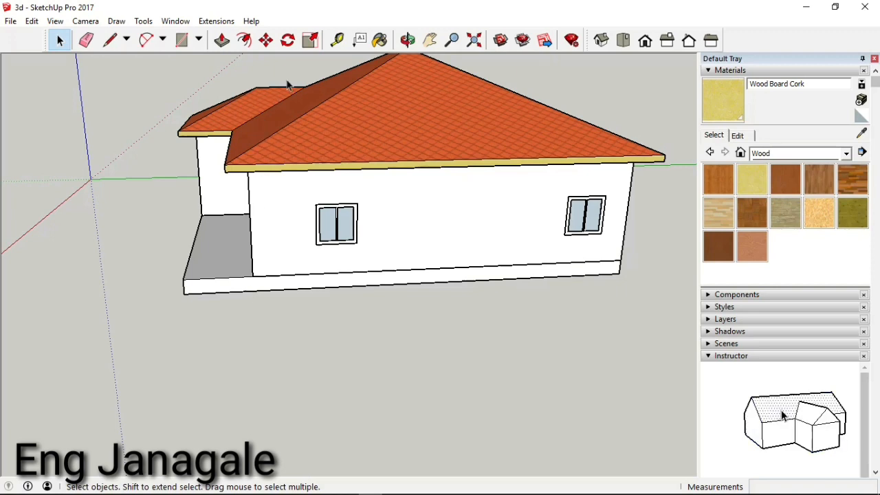
pyautogui.click(408, 40)
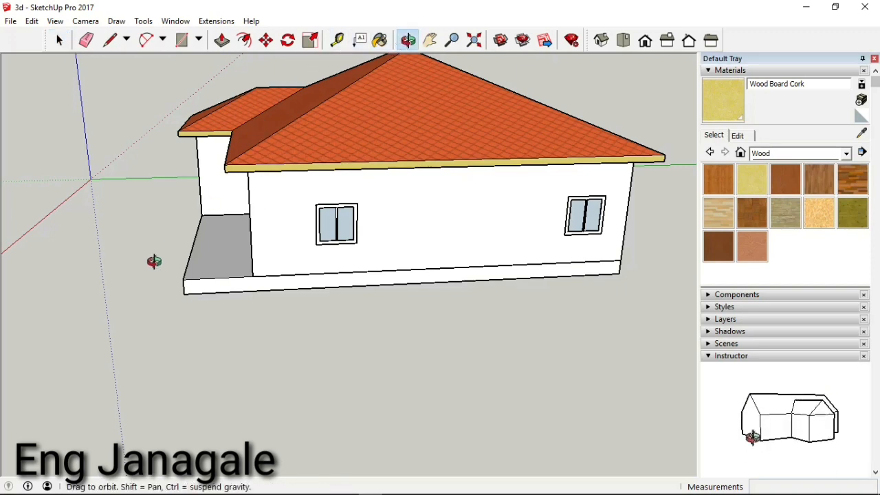
pyautogui.moveTo(153, 261); pyautogui.dragTo(330, 299)
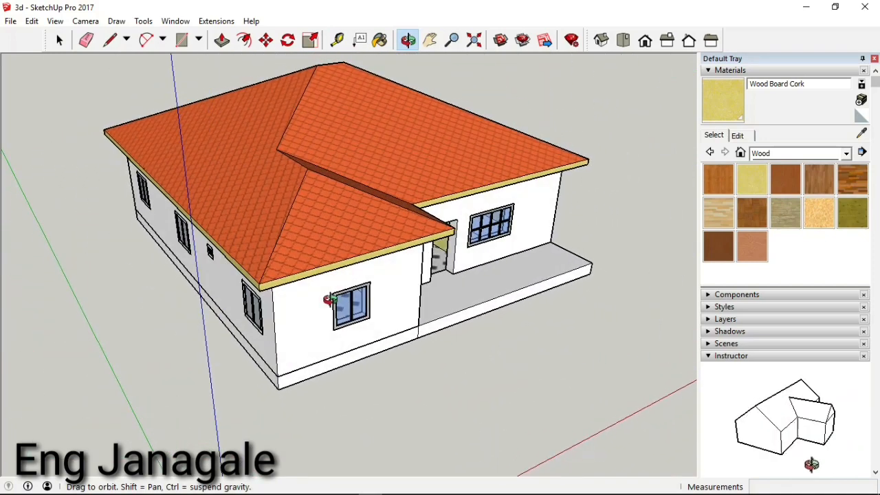